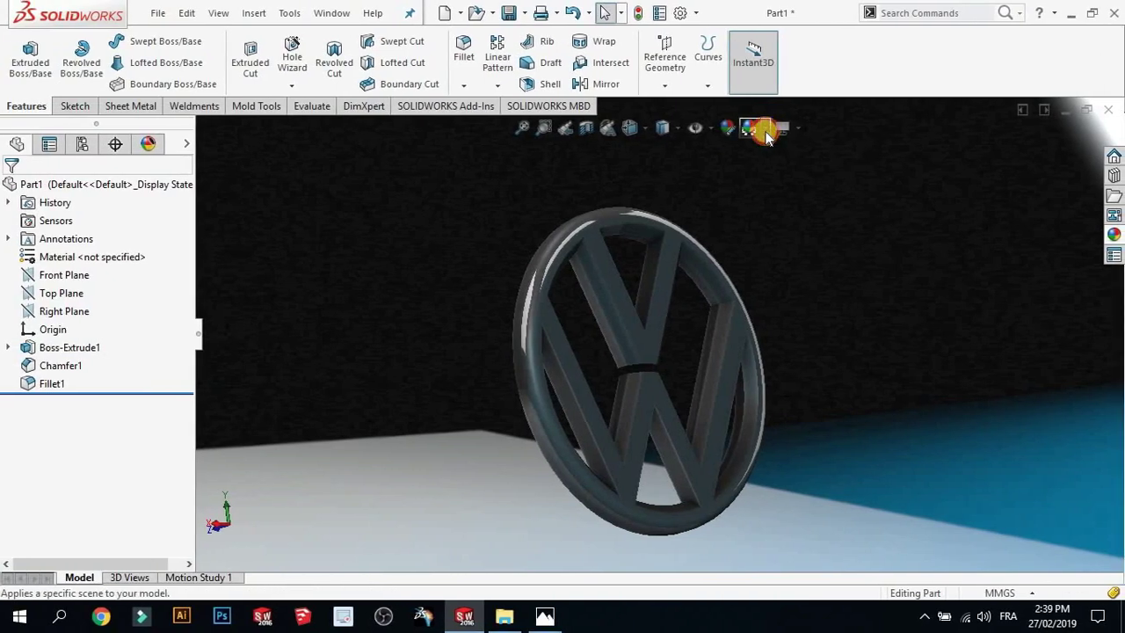
# Switch the scene to Plain White and turn the VW logo to face forward
pyautogui.click(765, 132)
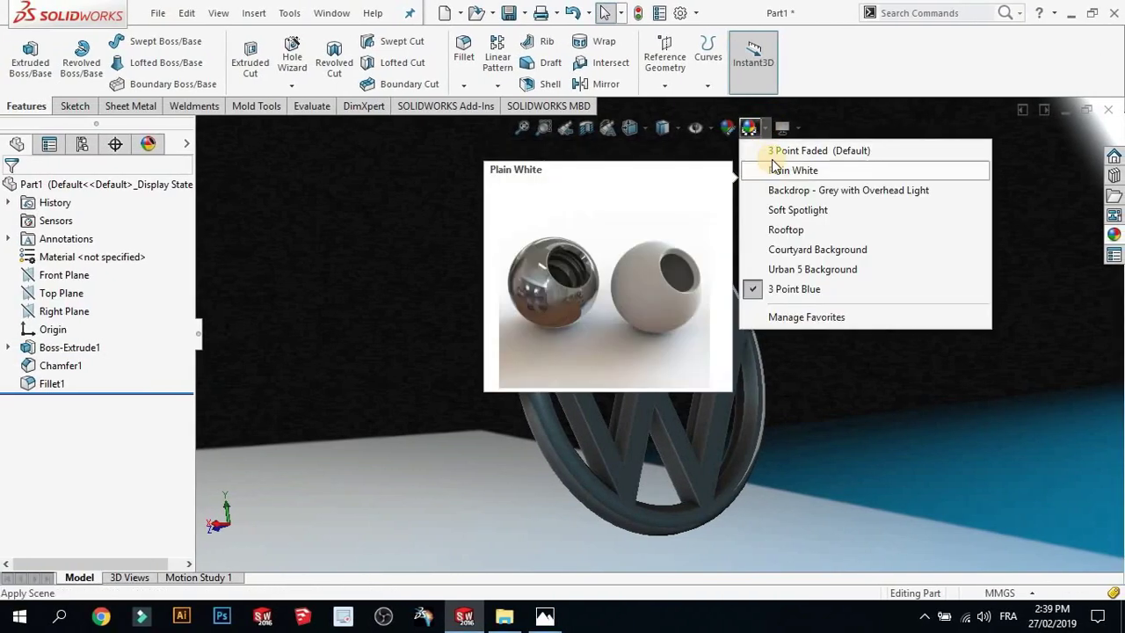
pyautogui.click(770, 152)
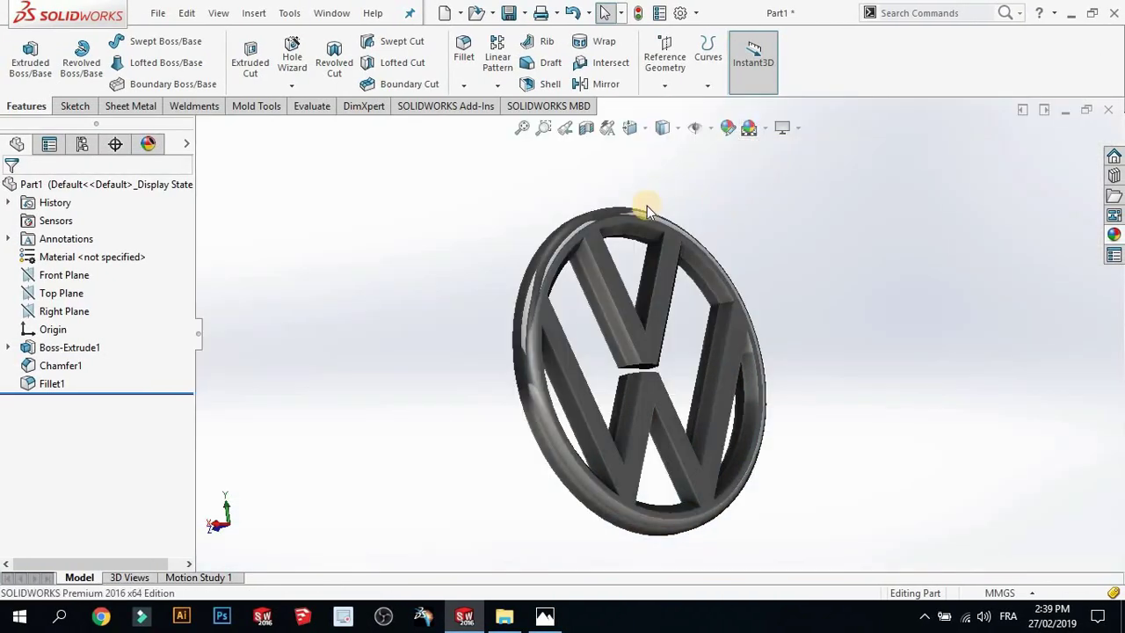
pyautogui.moveTo(646, 211)
pyautogui.mouseDown(button='middle')
pyautogui.moveTo(613, 206)
pyautogui.moveTo(618, 196)
pyautogui.moveTo(646, 290)
pyautogui.mouseUp(button='middle')
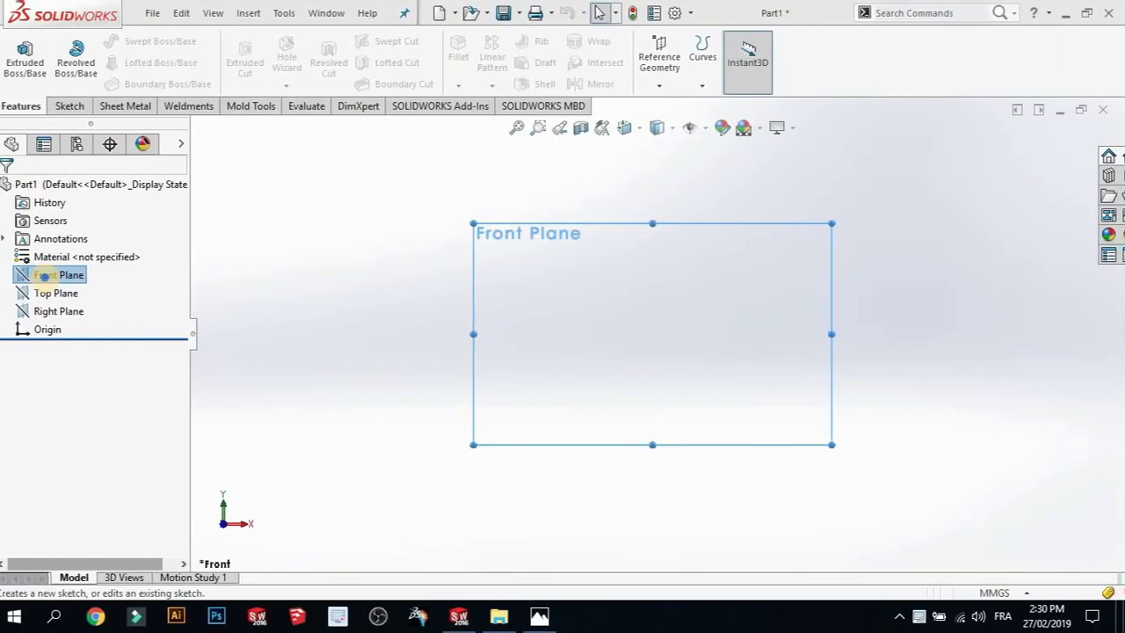
# Start a sketch on the Front Plane and draw two circles centred on the origin
pyautogui.rightClick(60, 276)
pyautogui.click(68, 254)
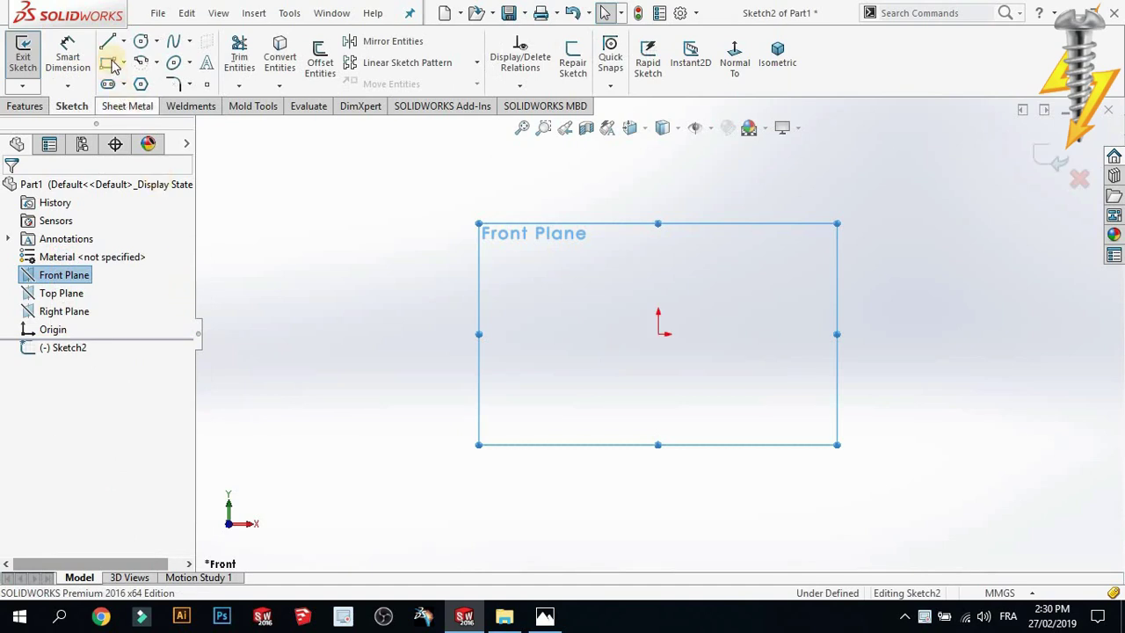
pyautogui.click(141, 41)
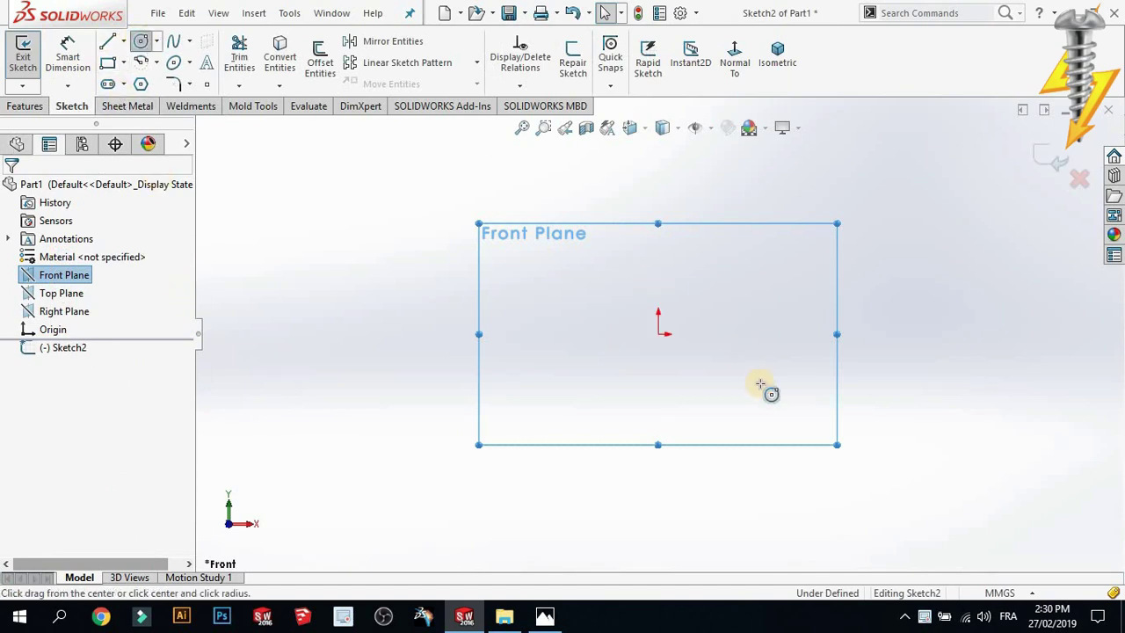
pyautogui.click(658, 333)
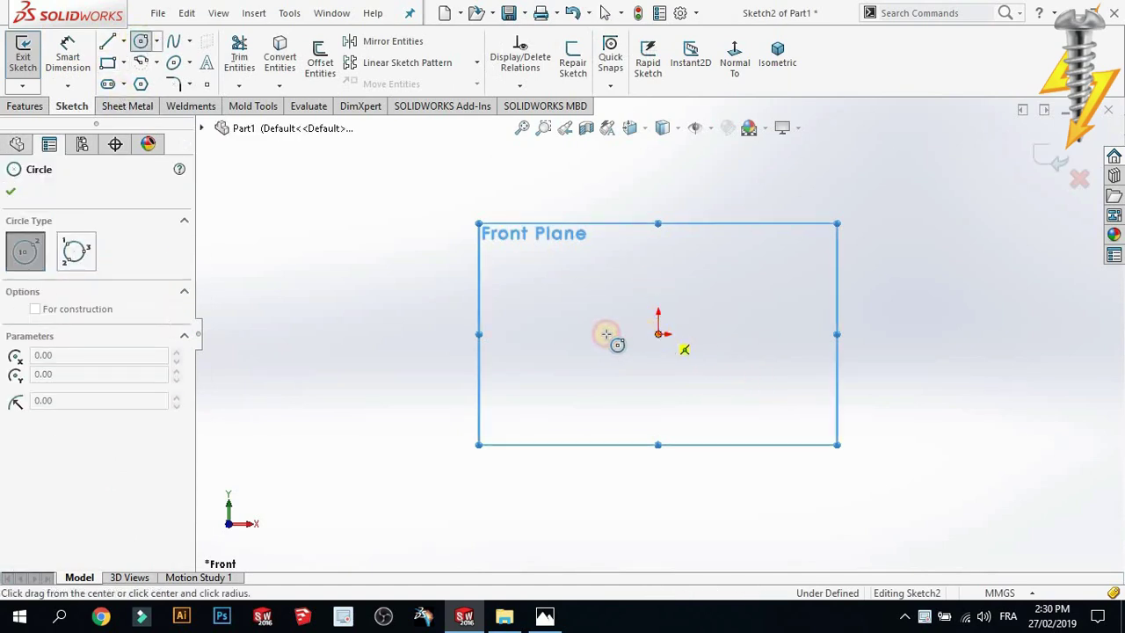
pyautogui.click(546, 333)
pyautogui.click(657, 334)
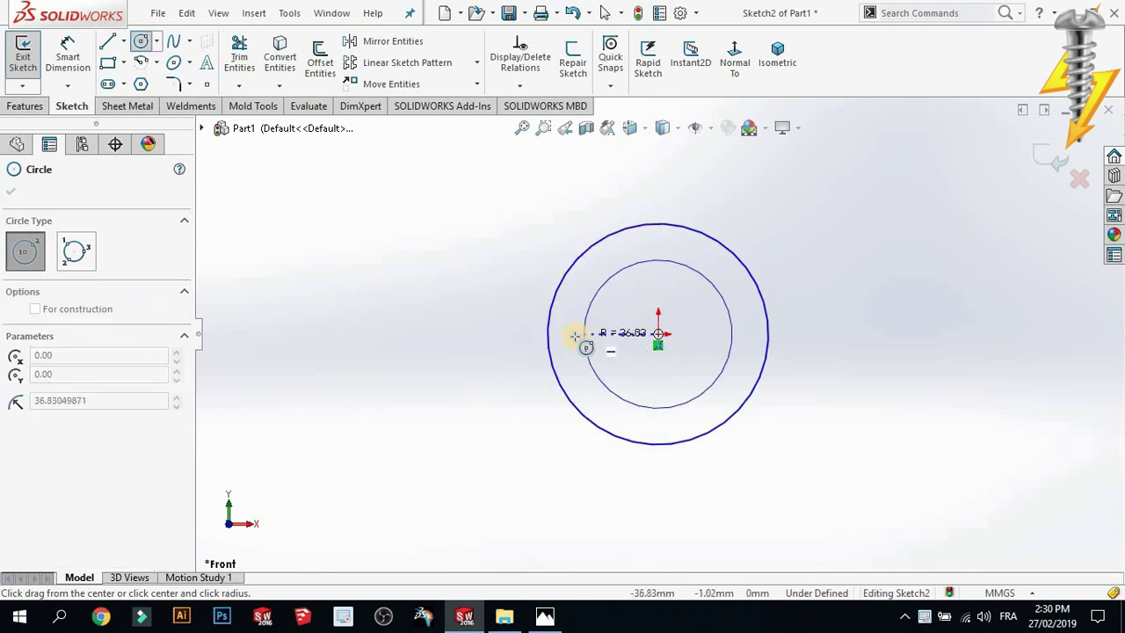
pyautogui.click(574, 334)
# Dimension the outer circle Ø100 and the inner circle Ø83
pyautogui.click(74, 69)
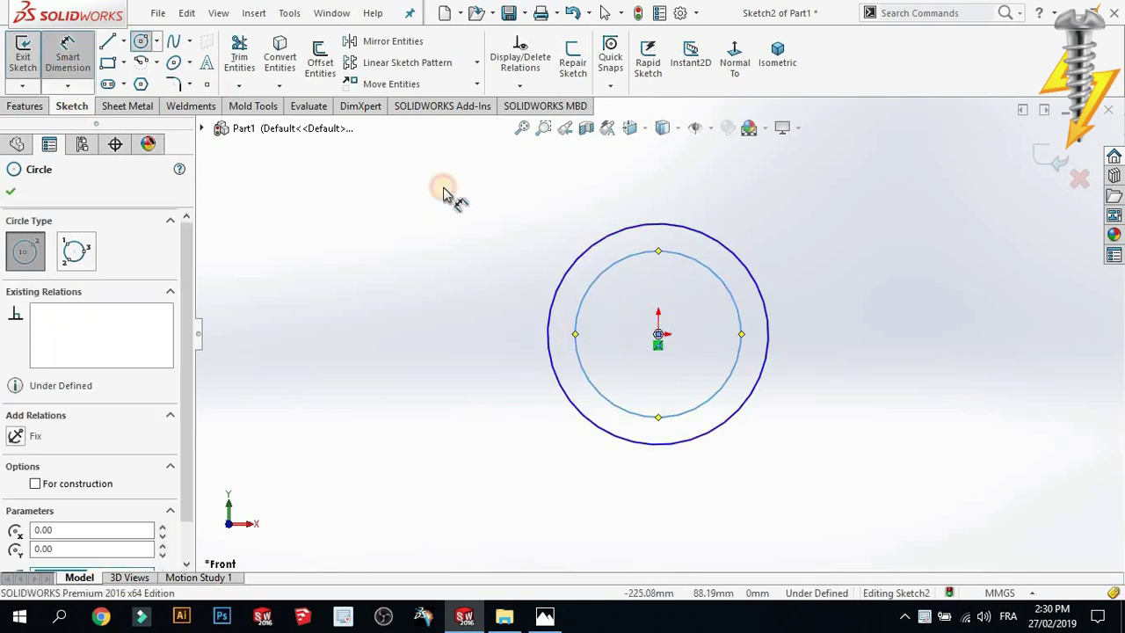
pyautogui.click(580, 255)
pyautogui.click(408, 276)
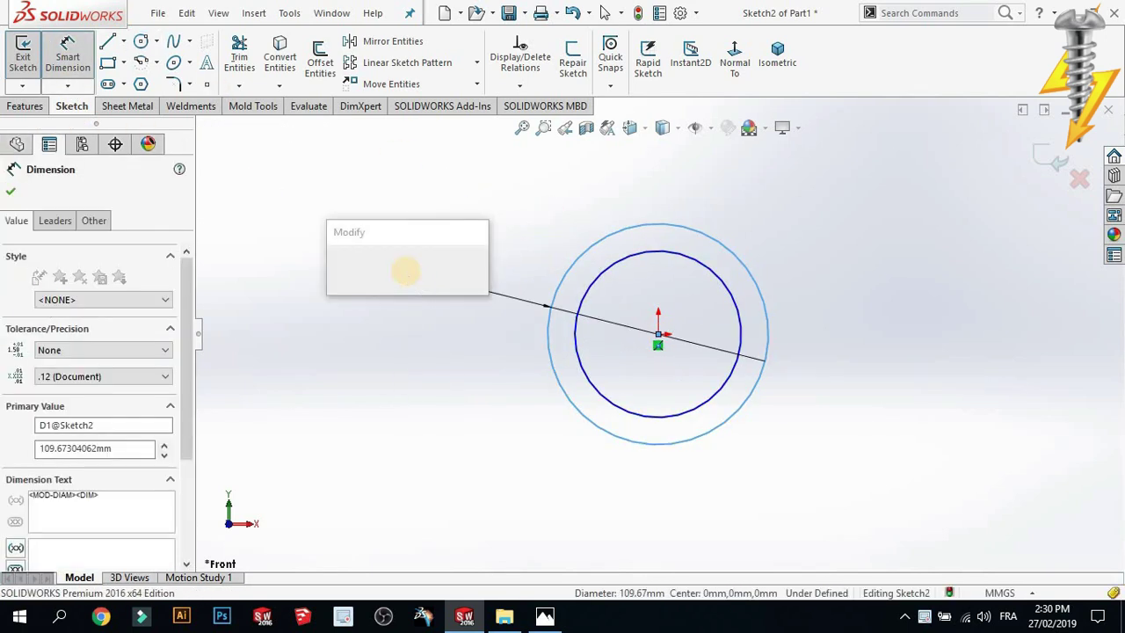
pyautogui.write('100')
pyautogui.press('Return')
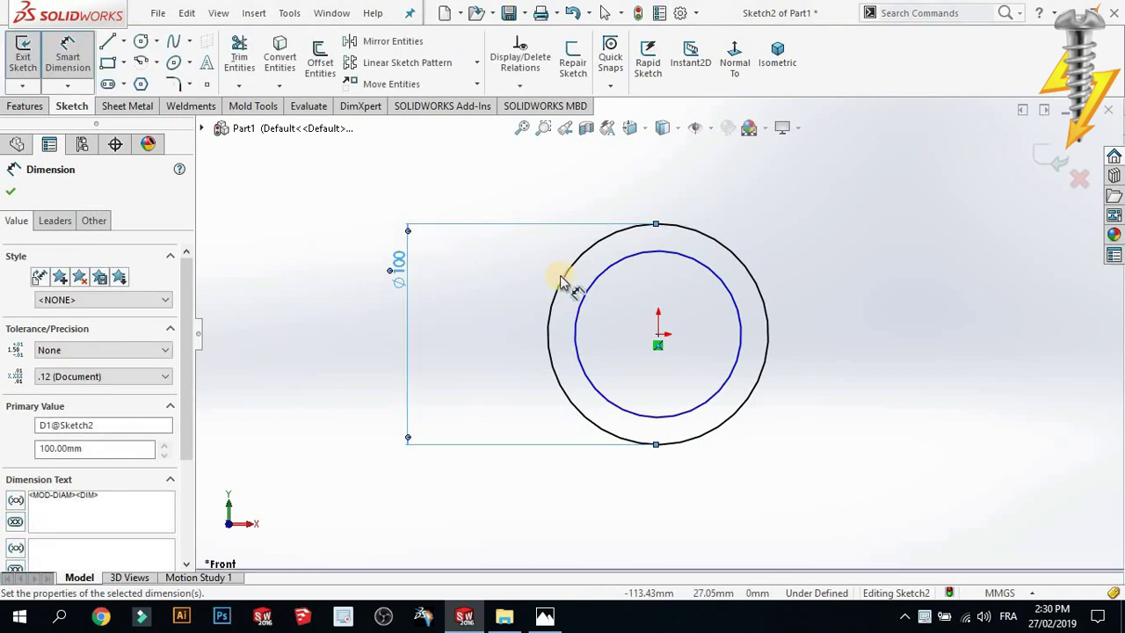
pyautogui.click(580, 278)
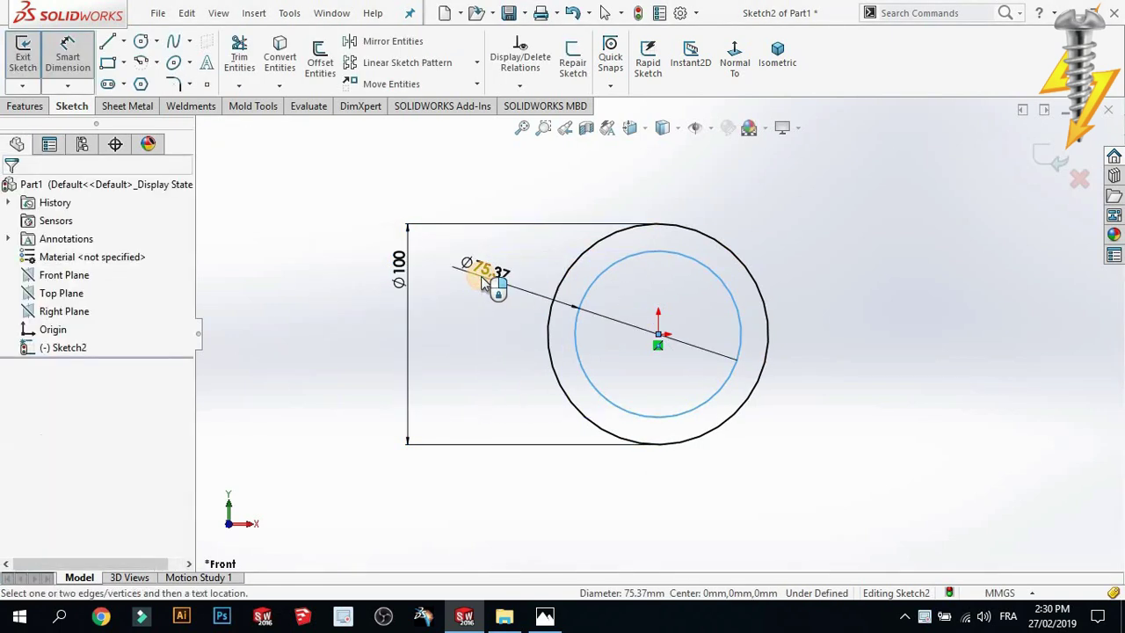
pyautogui.click(480, 276)
pyautogui.write('3')
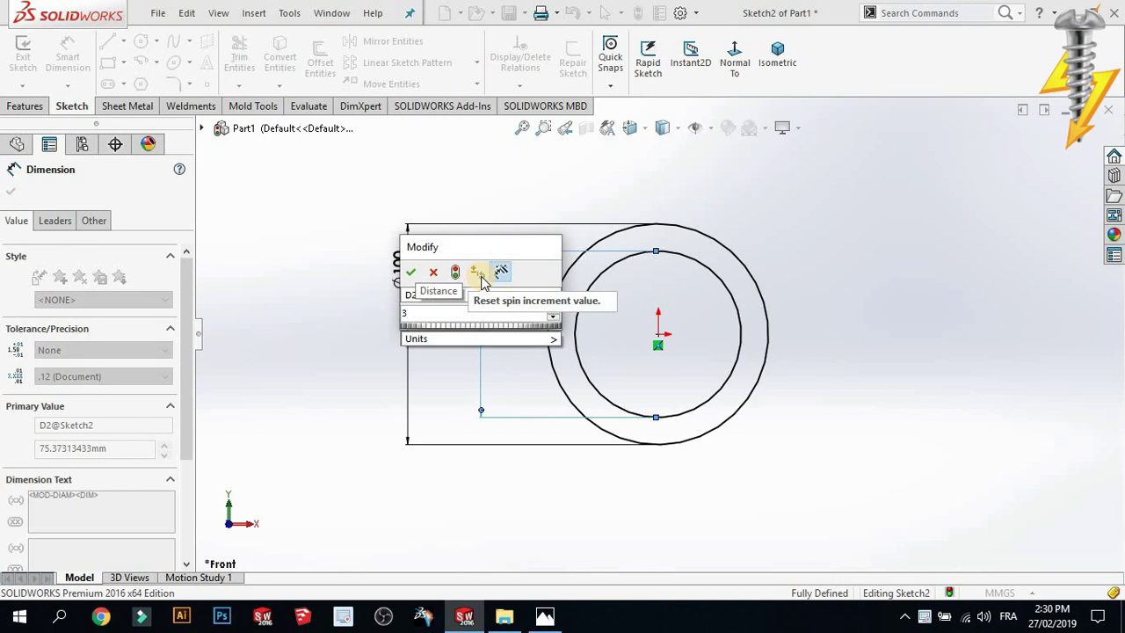
pyautogui.press('BackSpace')
pyautogui.write('83')
pyautogui.press('Return')
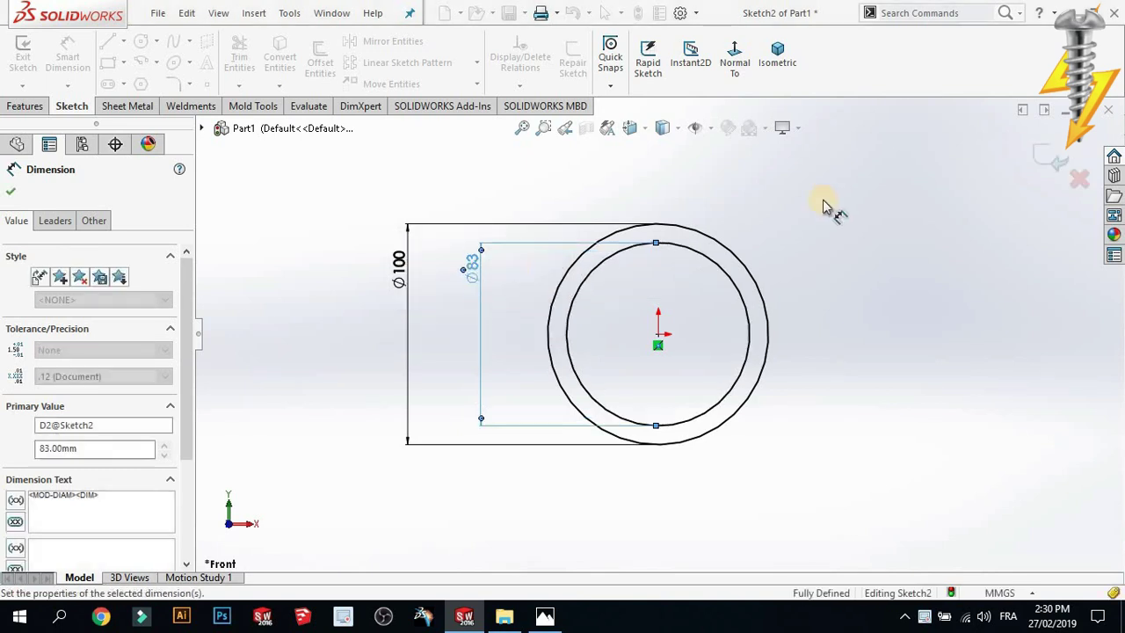
# Check the sketch against the VW reference drawing in Photos
pyautogui.scroll(-3, 746, 307)
pyautogui.scroll(3, 746, 307)
pyautogui.scroll(-2, 747, 312)
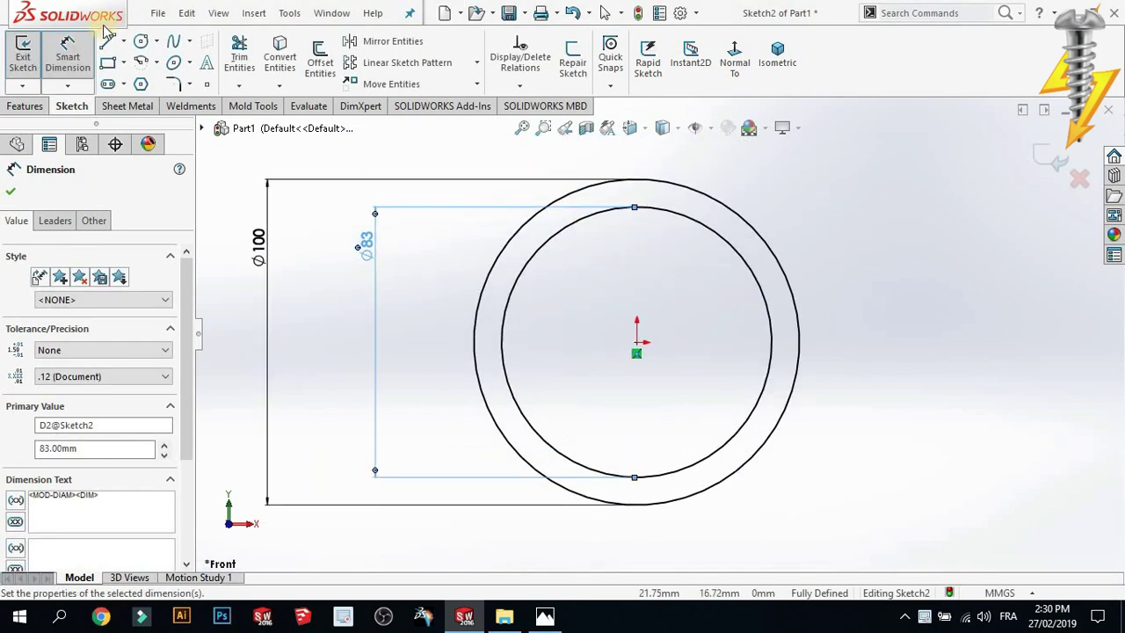
pyautogui.click(553, 622)
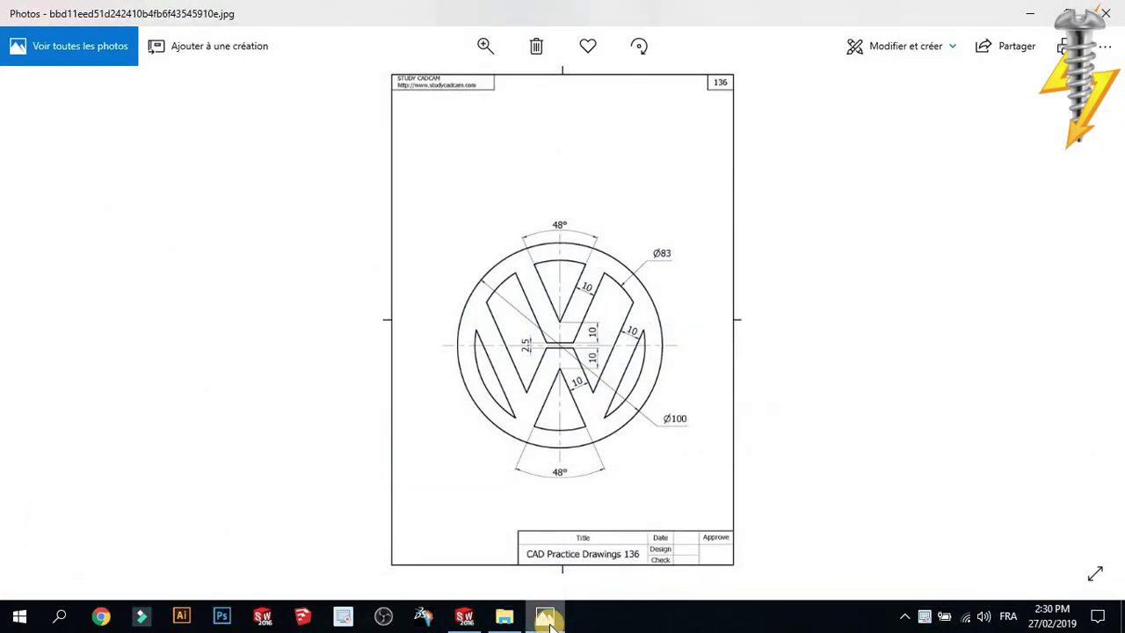
pyautogui.click(547, 619)
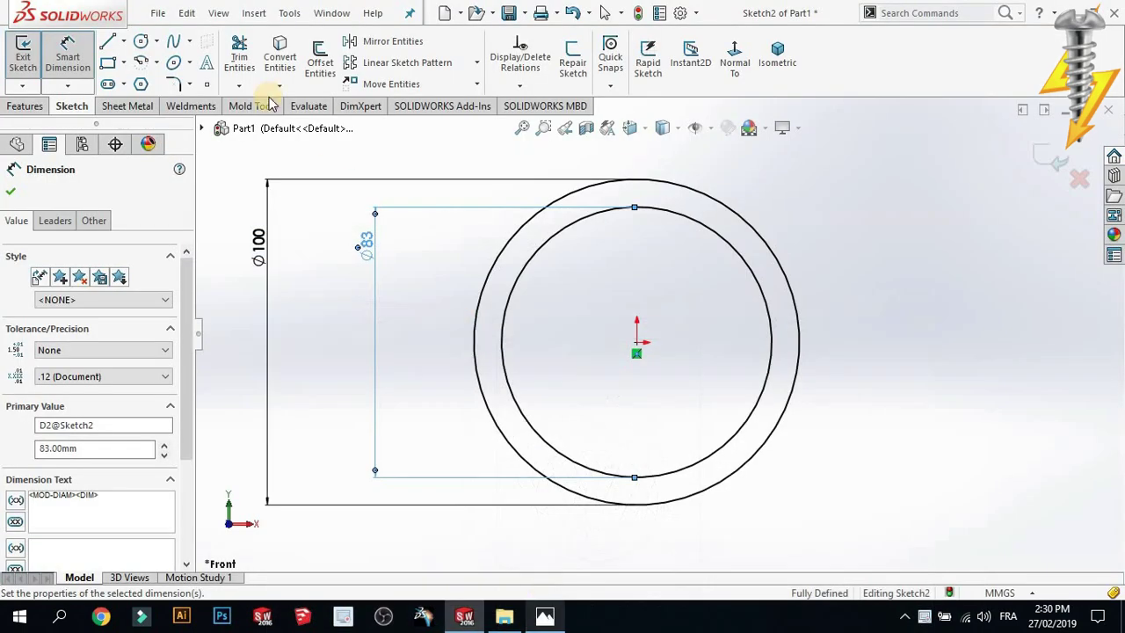
# Draw a horizontal centerline across the circles and two short lines on either side of it
pyautogui.click(124, 42)
pyautogui.click(123, 82)
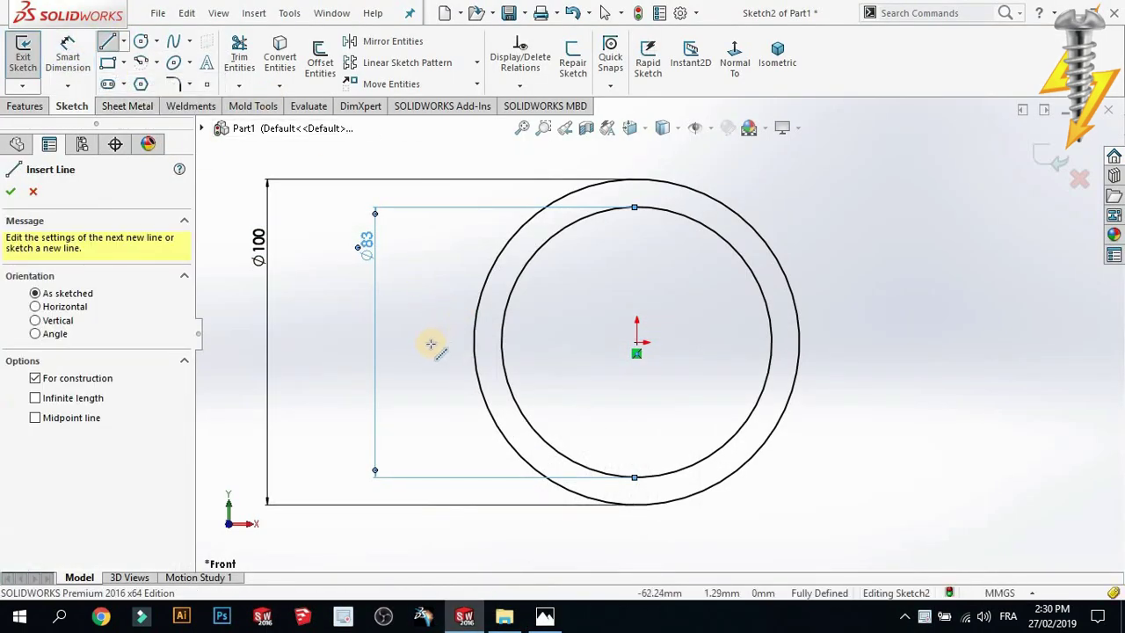
pyautogui.click(431, 342)
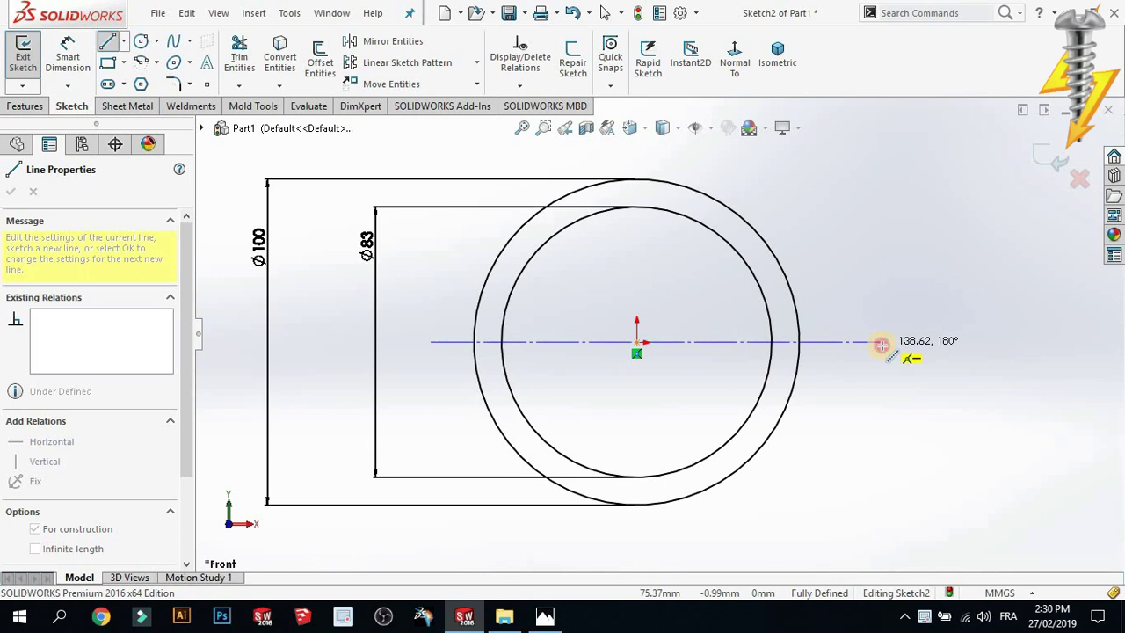
pyautogui.click(882, 342)
pyautogui.press('Escape')
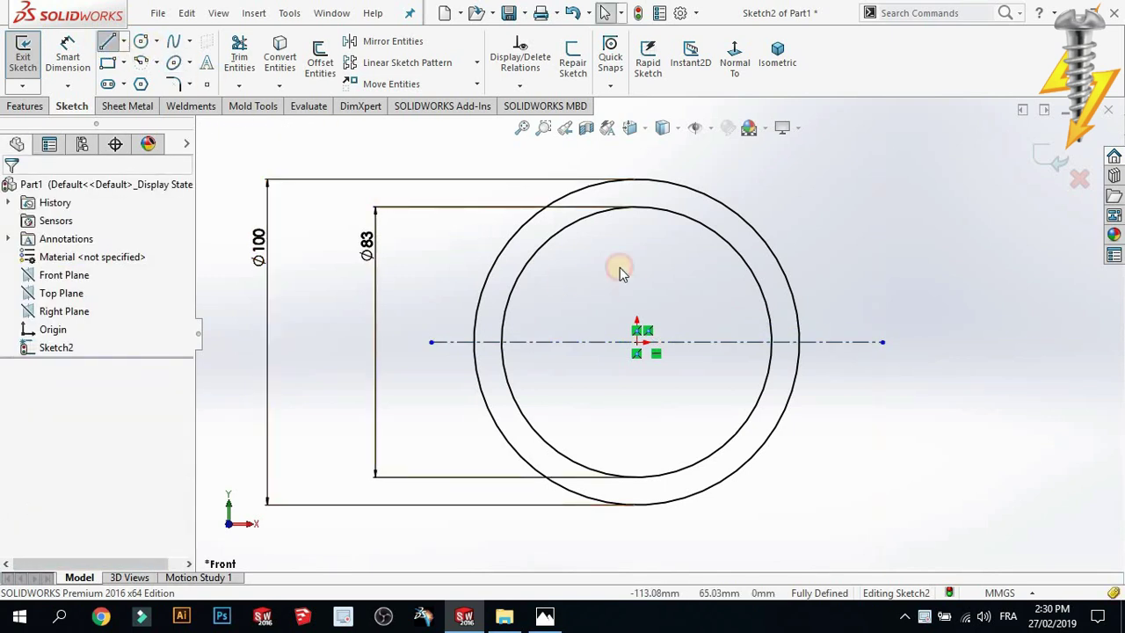
pyautogui.click(585, 331)
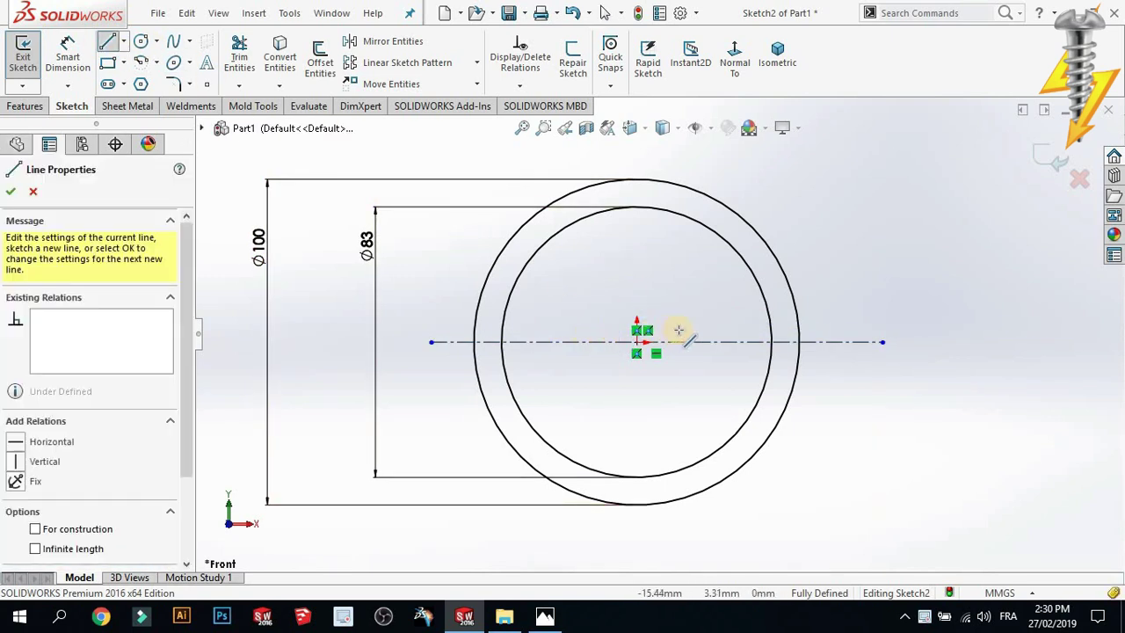
pyautogui.click(685, 330)
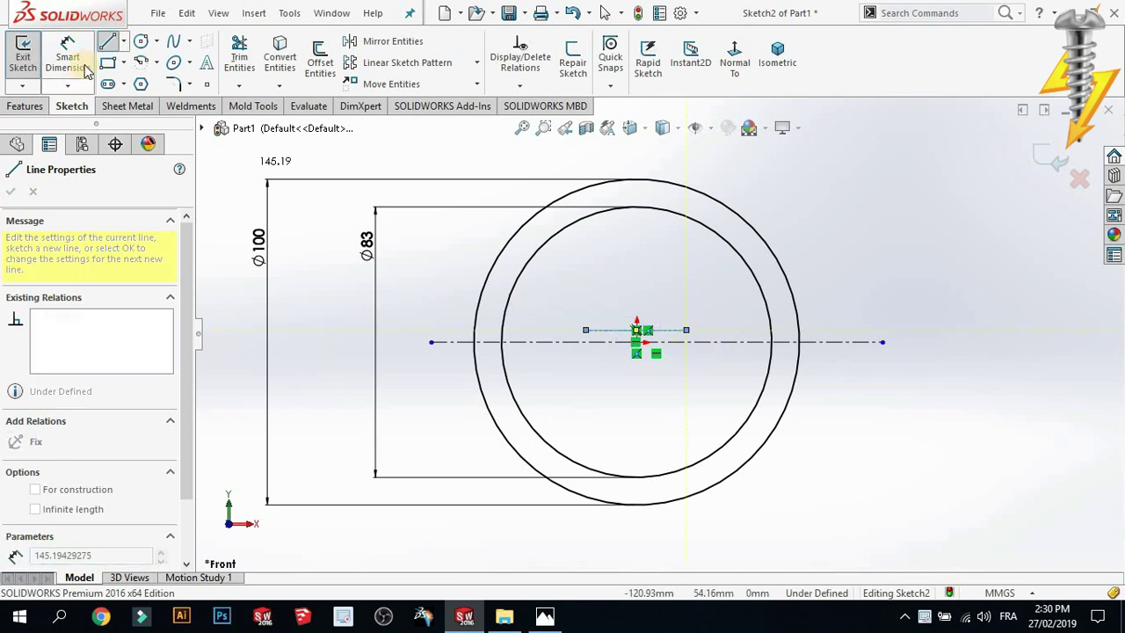
pyautogui.click(109, 47)
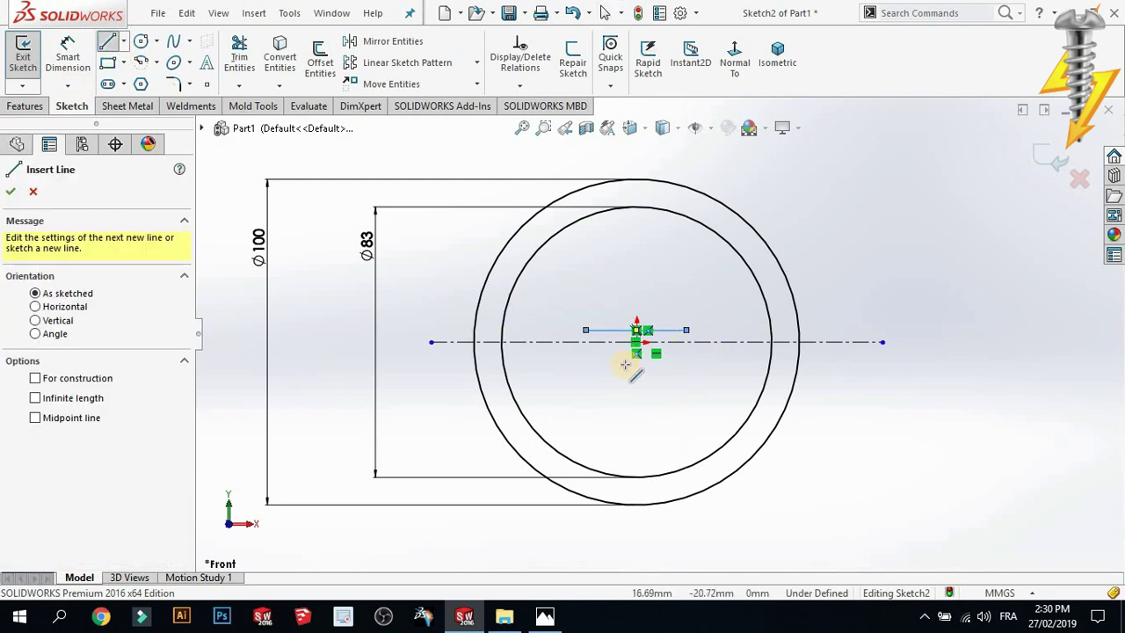
pyautogui.click(585, 354)
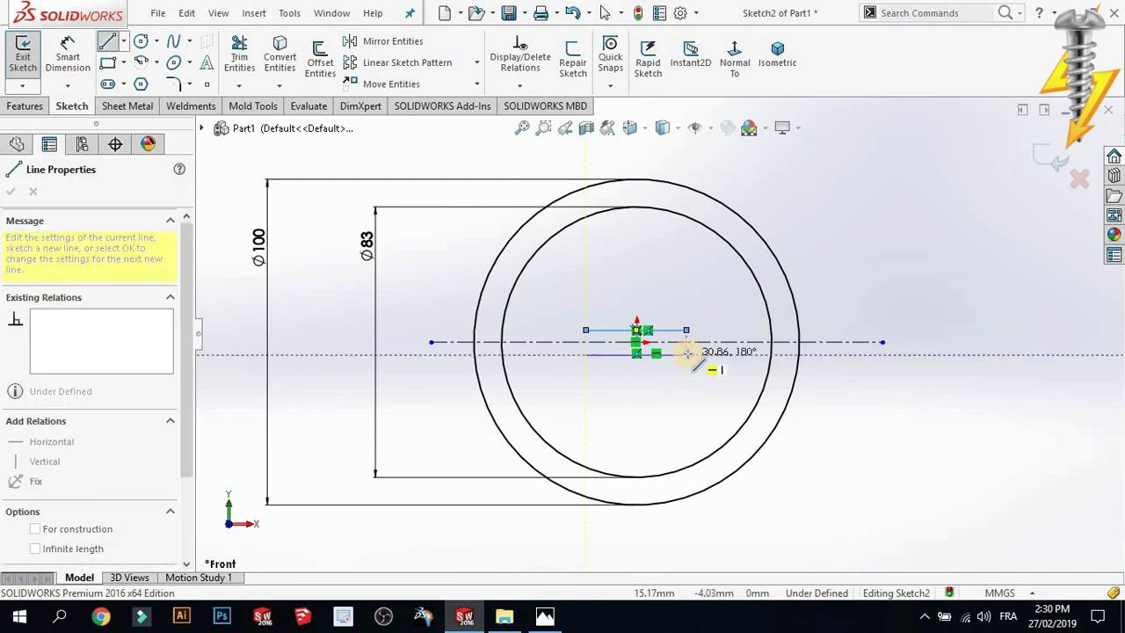
pyautogui.click(688, 353)
pyautogui.press('Escape')
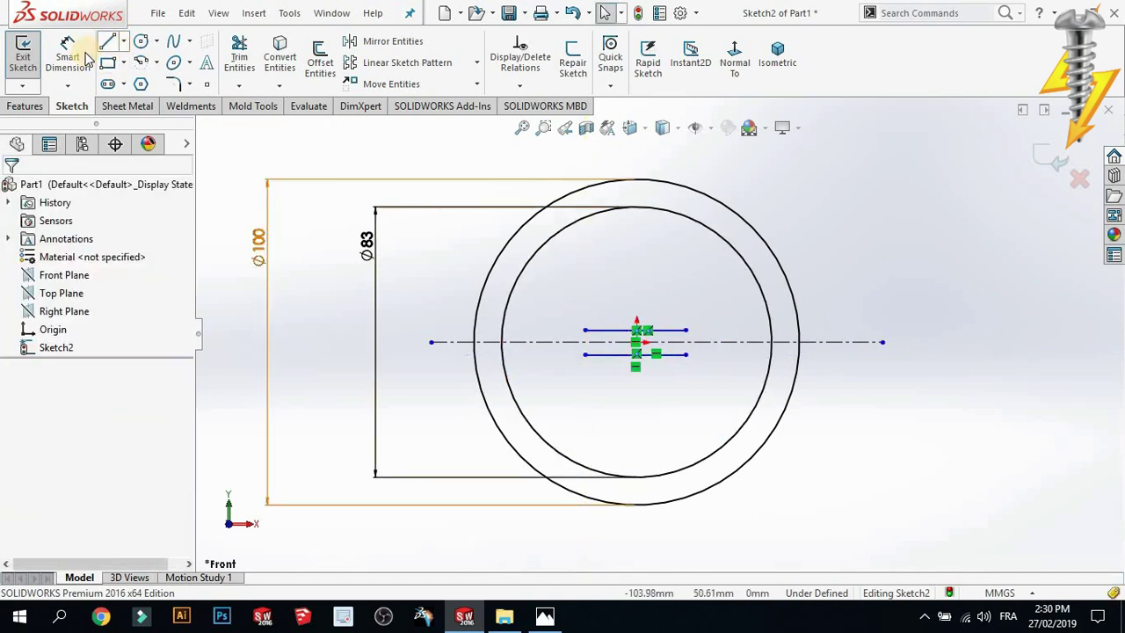
# Dimension the gap between the two short lines as 2.50 mm
pyautogui.click(87, 58)
pyautogui.scroll(-2, 547, 313)
pyautogui.scroll(-2, 562, 319)
pyautogui.click(556, 310)
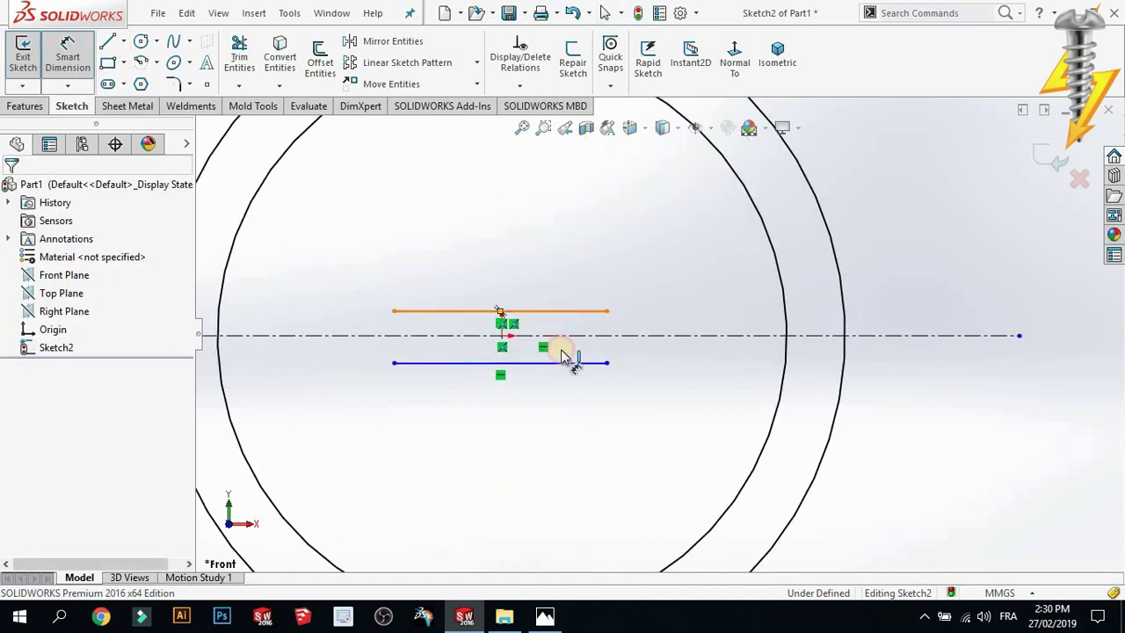
pyautogui.click(563, 359)
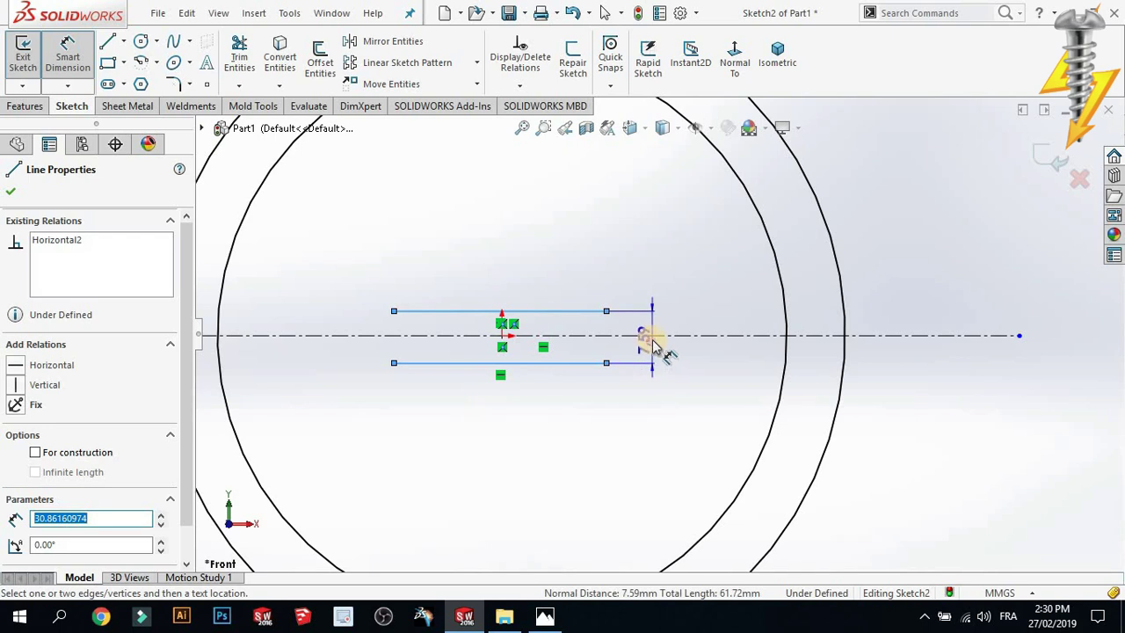
pyautogui.click(652, 341)
pyautogui.write('2.5')
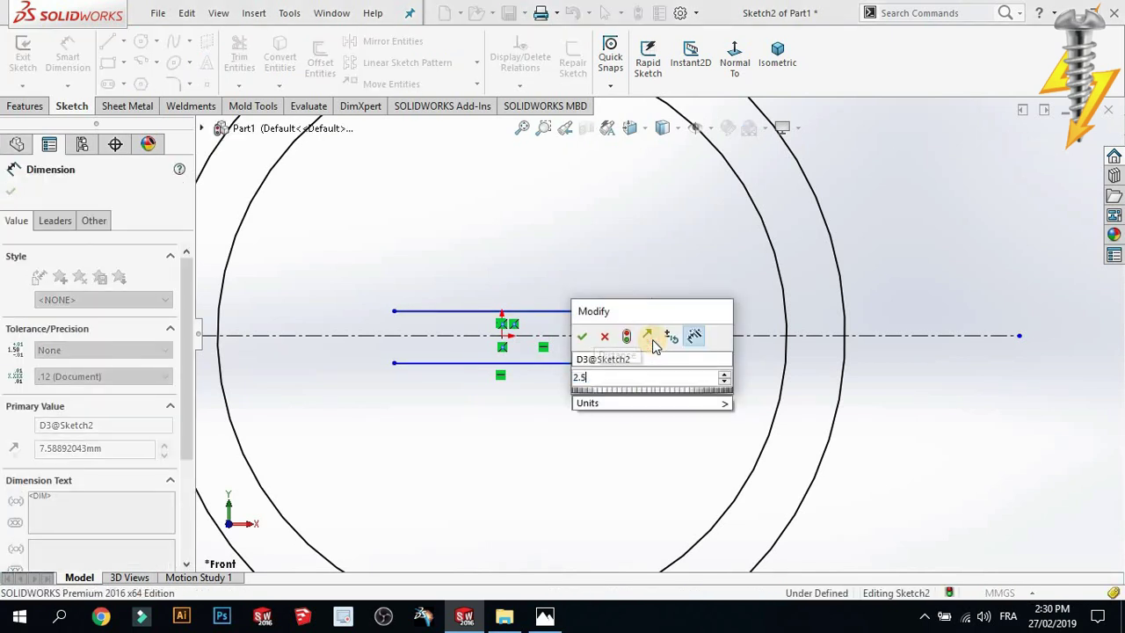
pyautogui.press('Return')
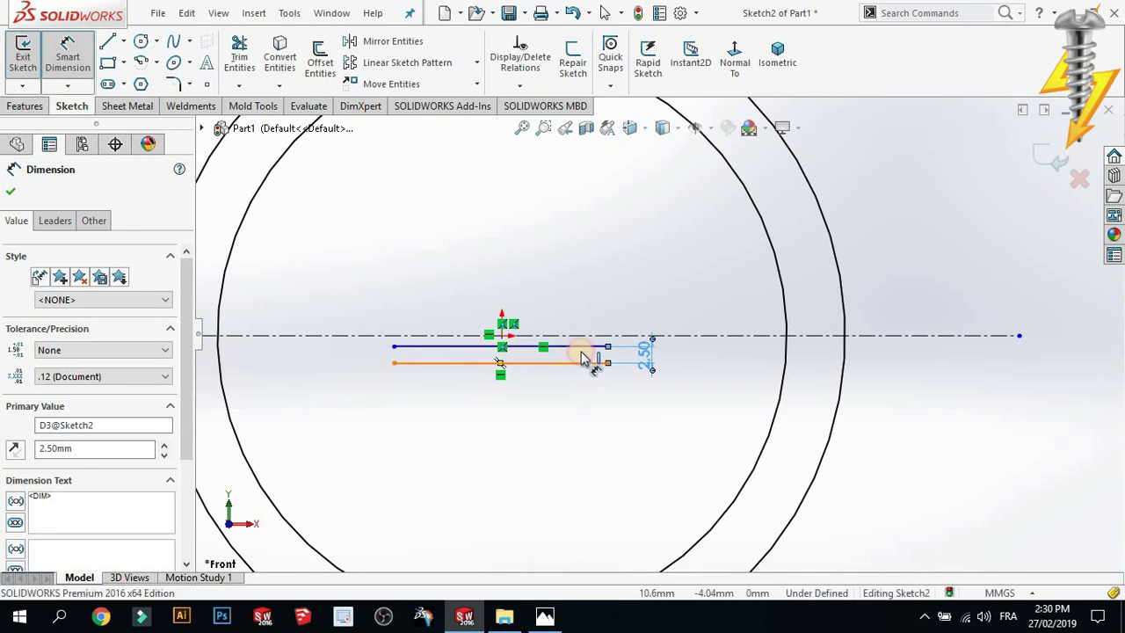
# Dimension the lower short line 1.25 mm from the centerline
pyautogui.click(582, 363)
pyautogui.click(591, 335)
pyautogui.click(700, 358)
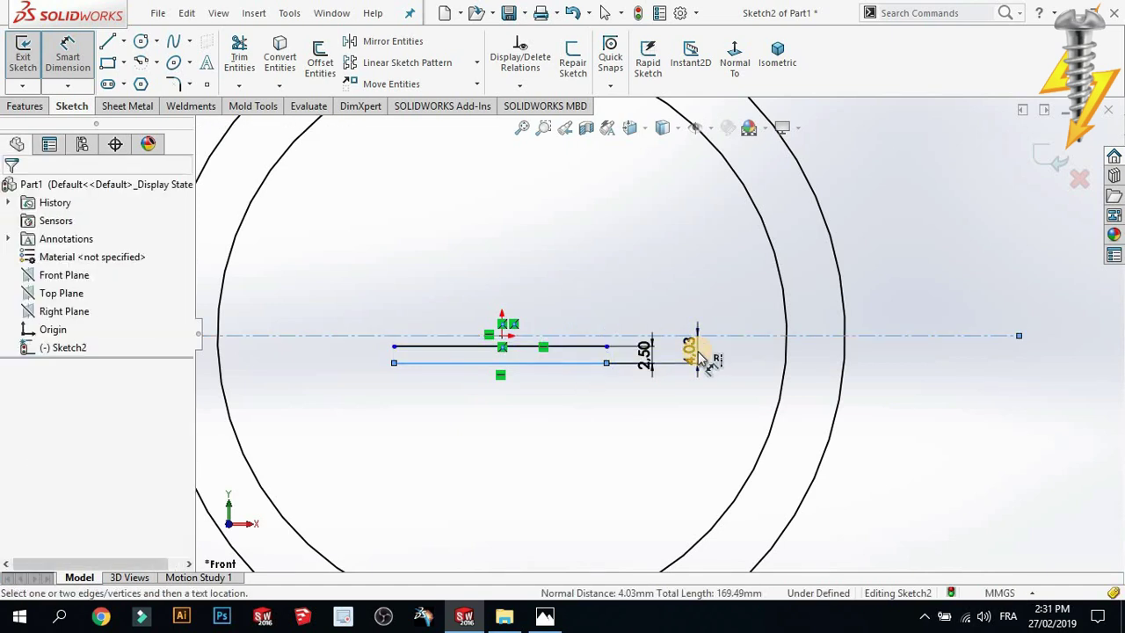
pyautogui.write('1.25')
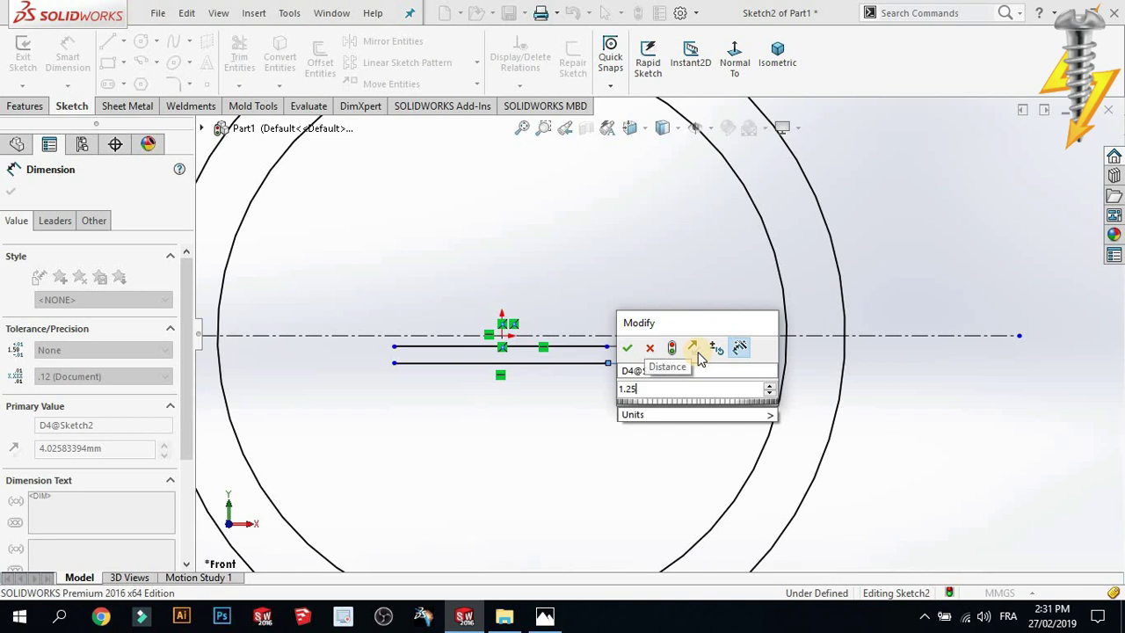
pyautogui.press('Return')
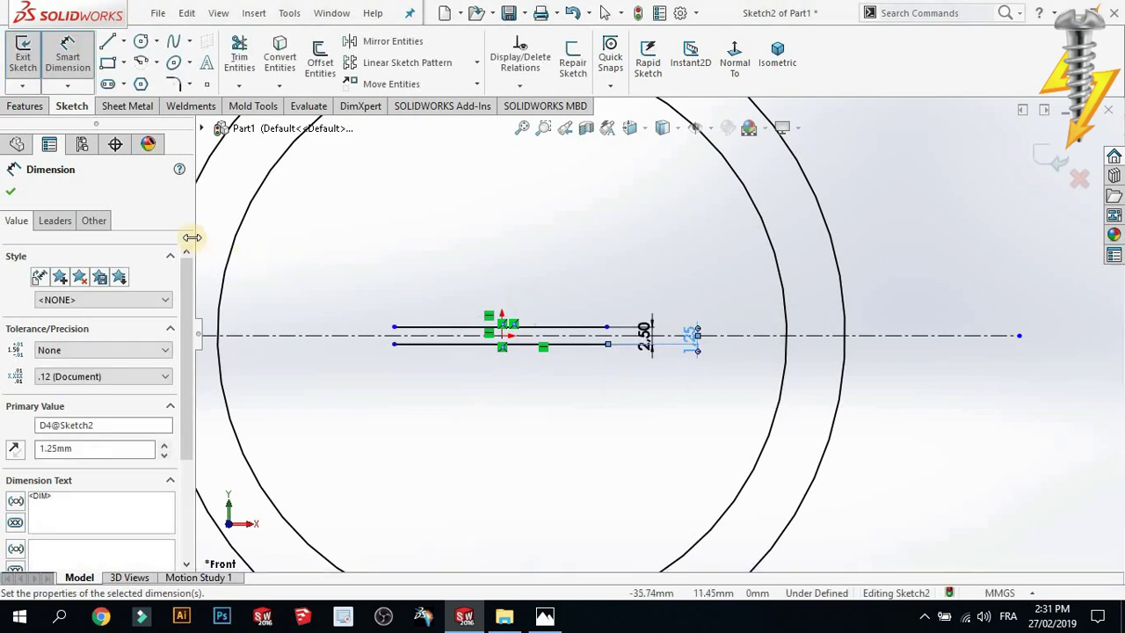
pyautogui.click(39, 190)
pyautogui.scroll(-2, 519, 226)
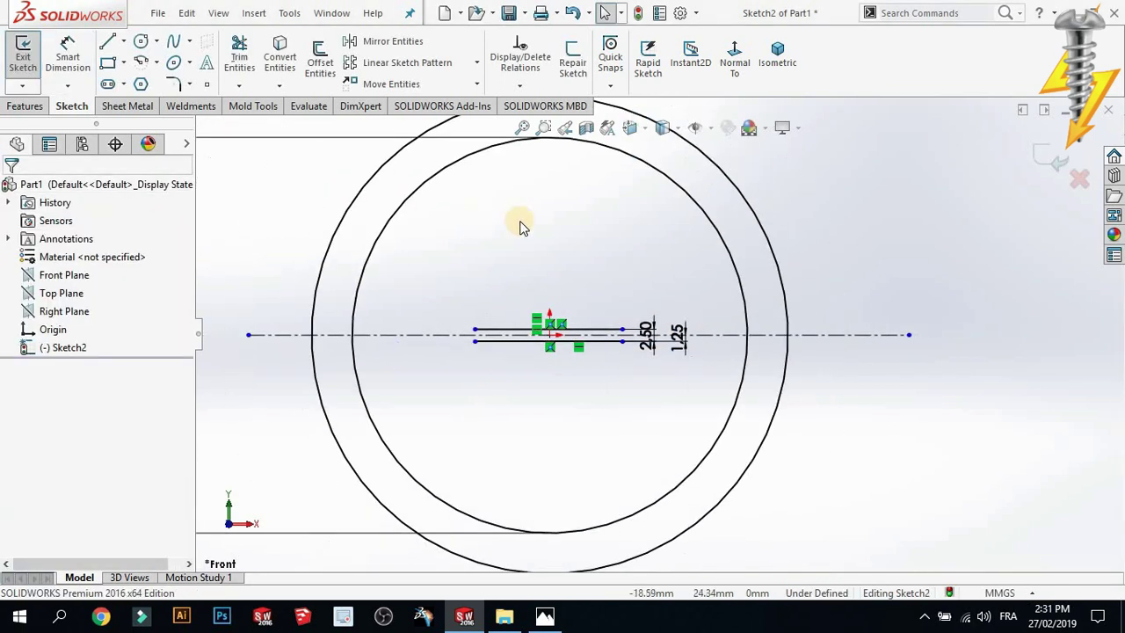
pyautogui.scroll(-1, 595, 221)
pyautogui.scroll(3, 563, 211)
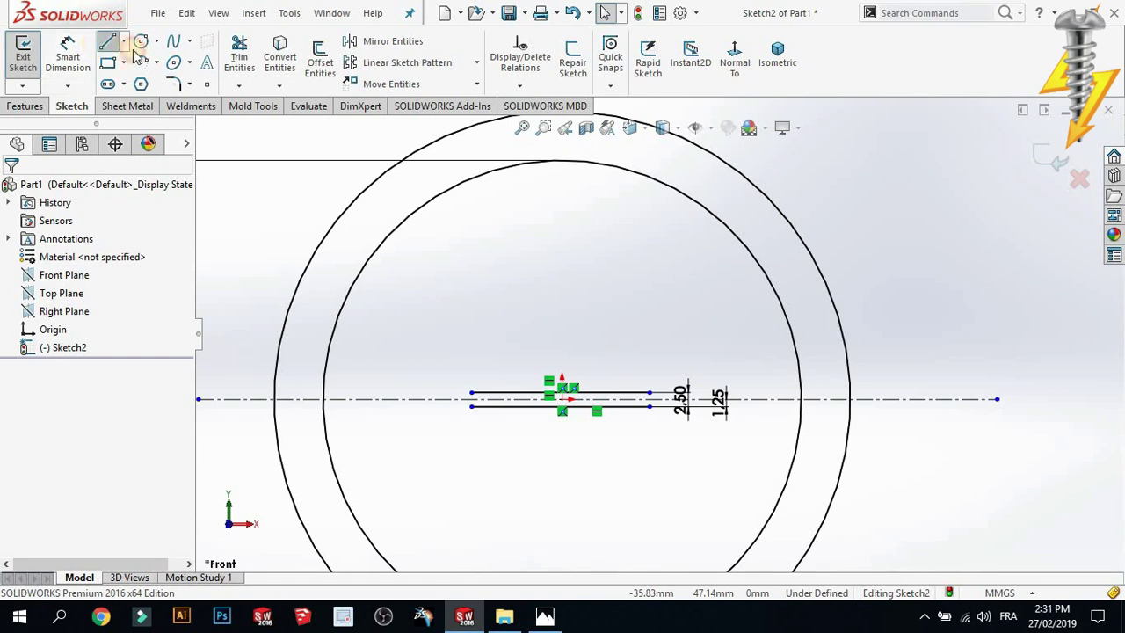
# Draw a V from the inner circle with its point above the centre
pyautogui.click(108, 42)
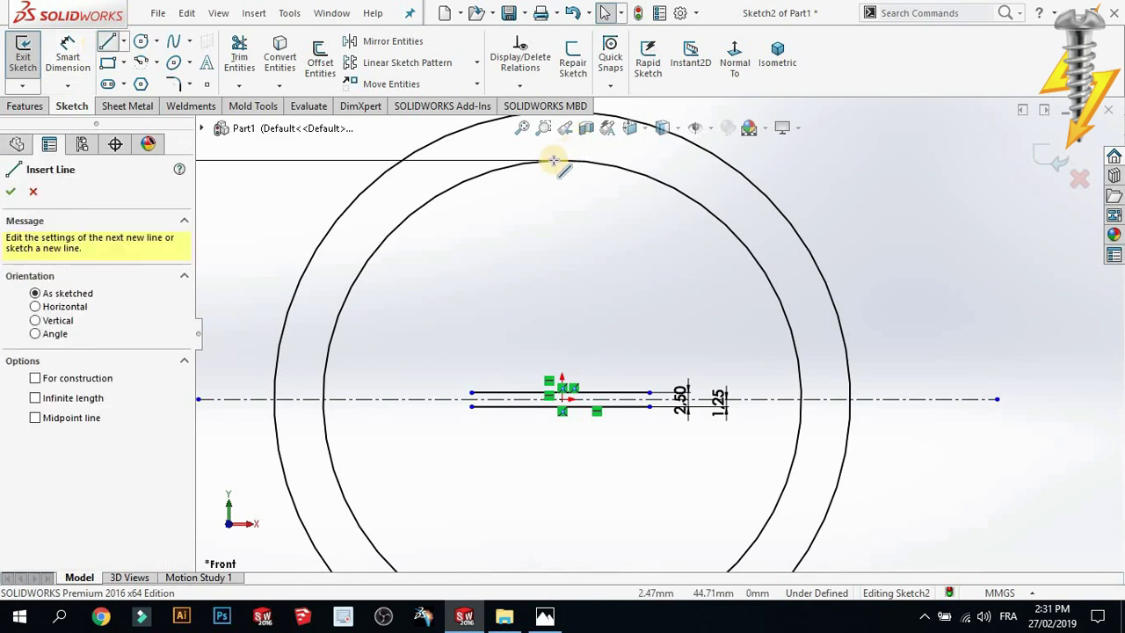
pyautogui.click(478, 177)
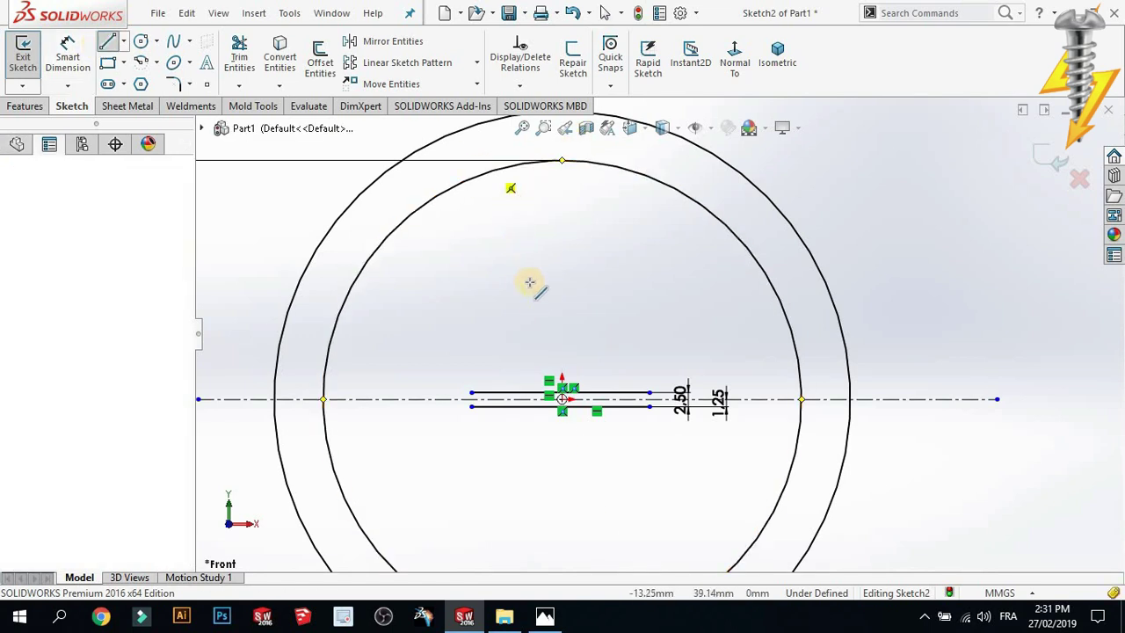
pyautogui.click(563, 315)
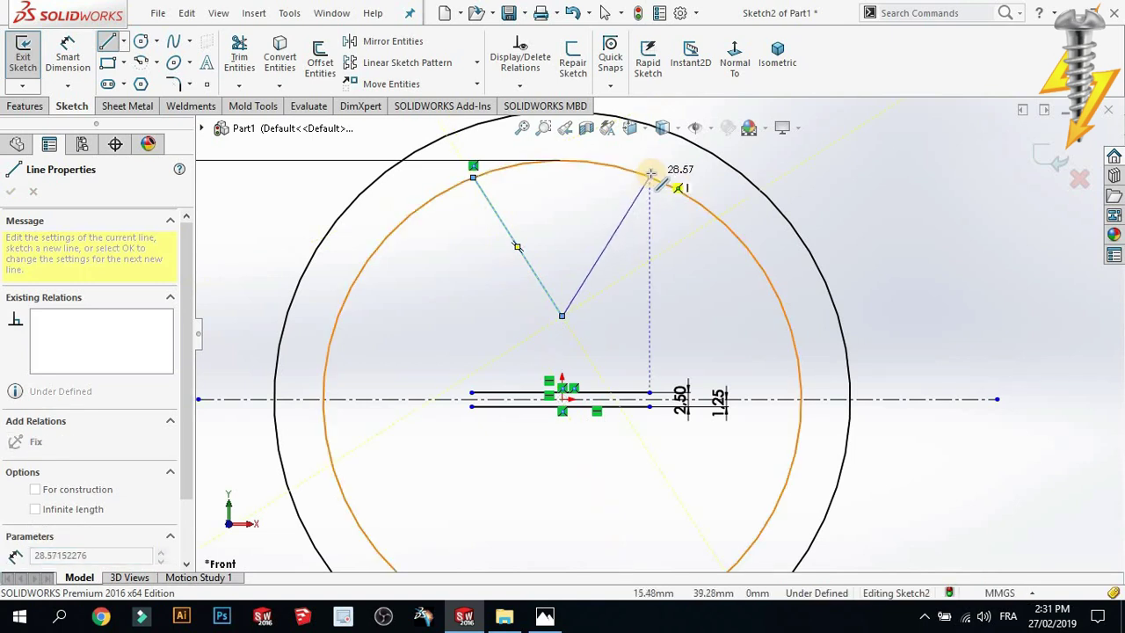
pyautogui.doubleClick(651, 184)
pyautogui.press('Escape')
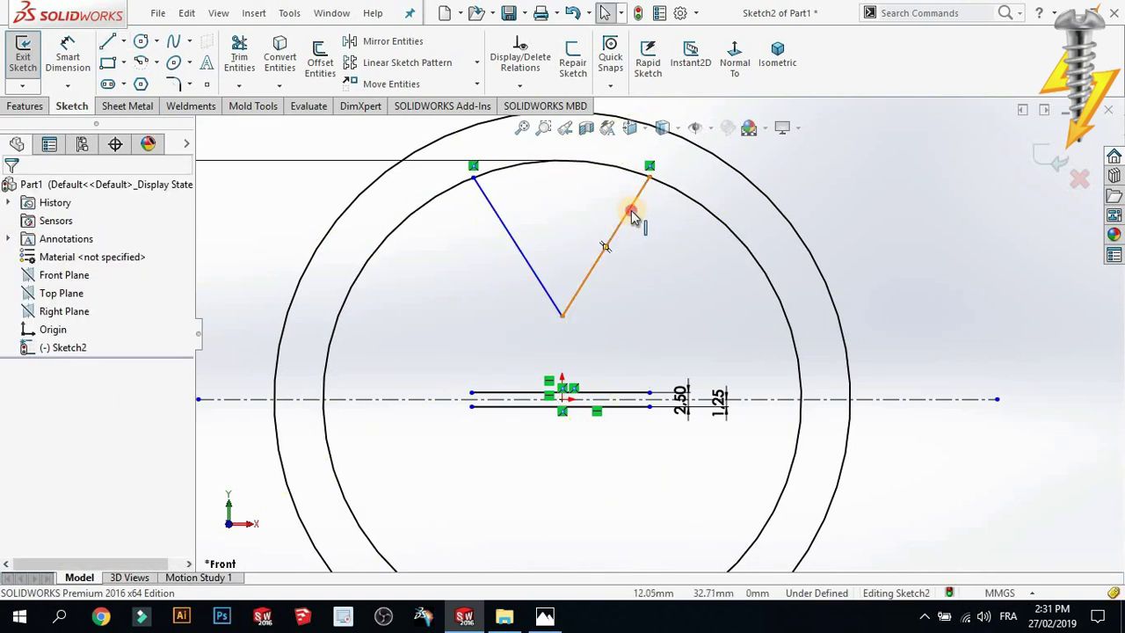
# Make the two arms of the V equal in length
pyautogui.click(629, 213)
pyautogui.keyDown('ctrl'); pyautogui.click(611, 237); pyautogui.keyUp('ctrl')
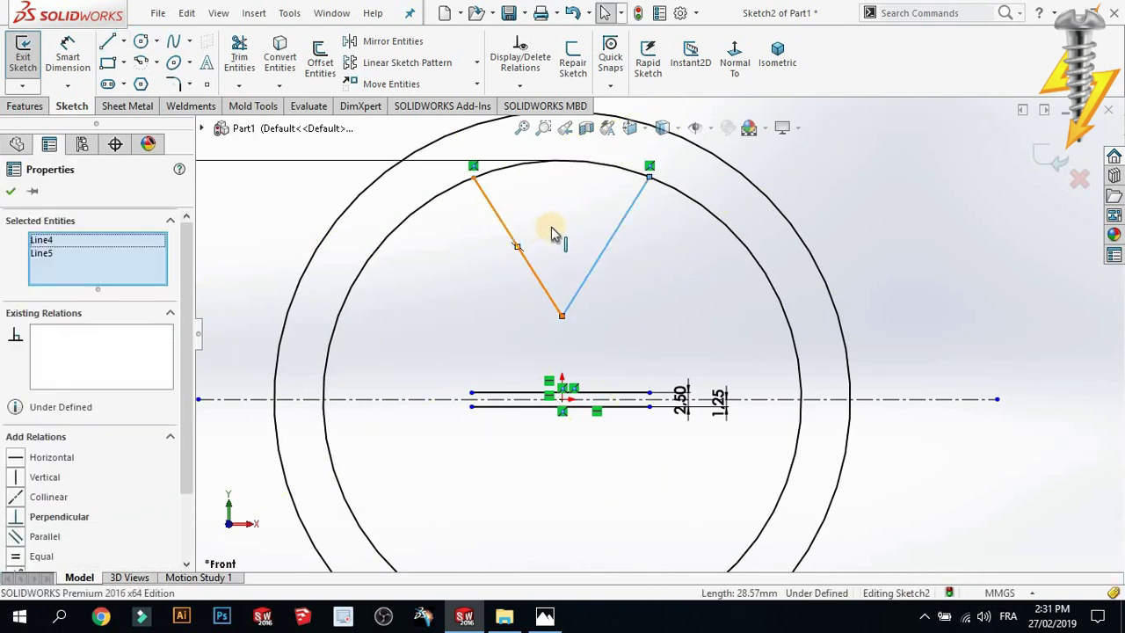
pyautogui.rightClick(503, 223)
pyautogui.click(612, 178)
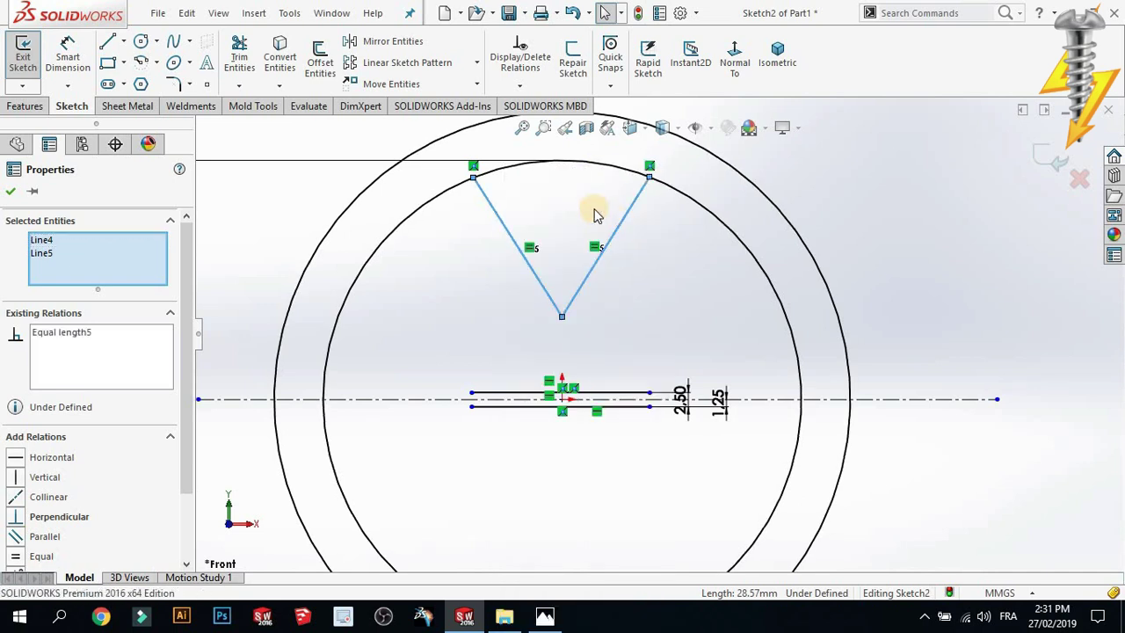
pyautogui.click(84, 51)
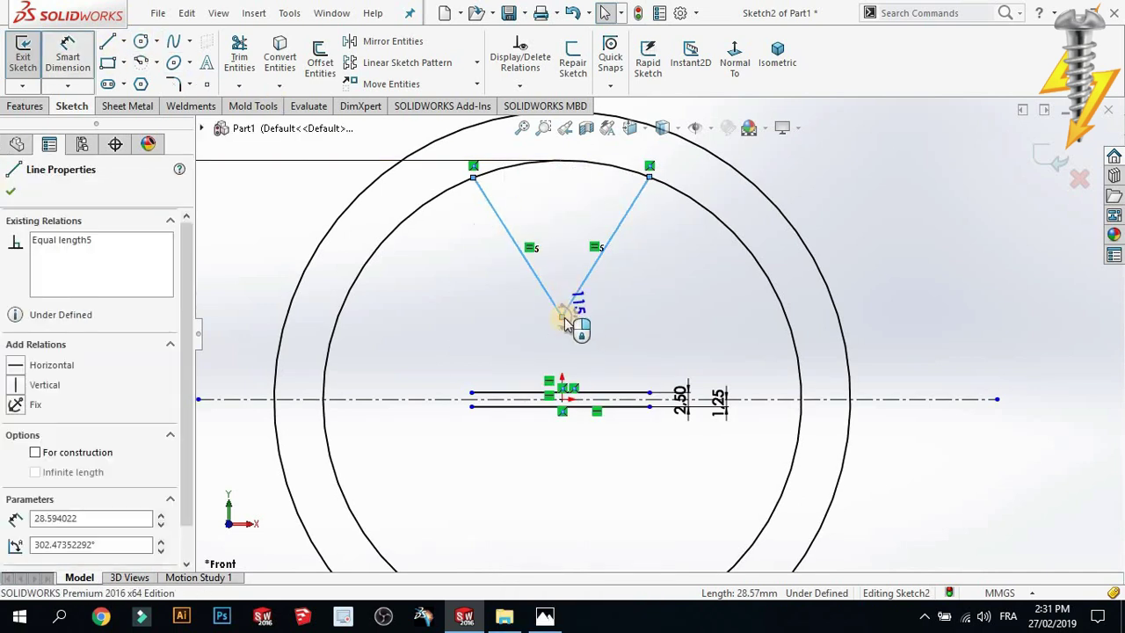
pyautogui.press('Escape')
# Dimension the V's point 10 mm above the upper line and its arms 48° apart
pyautogui.click(561, 317)
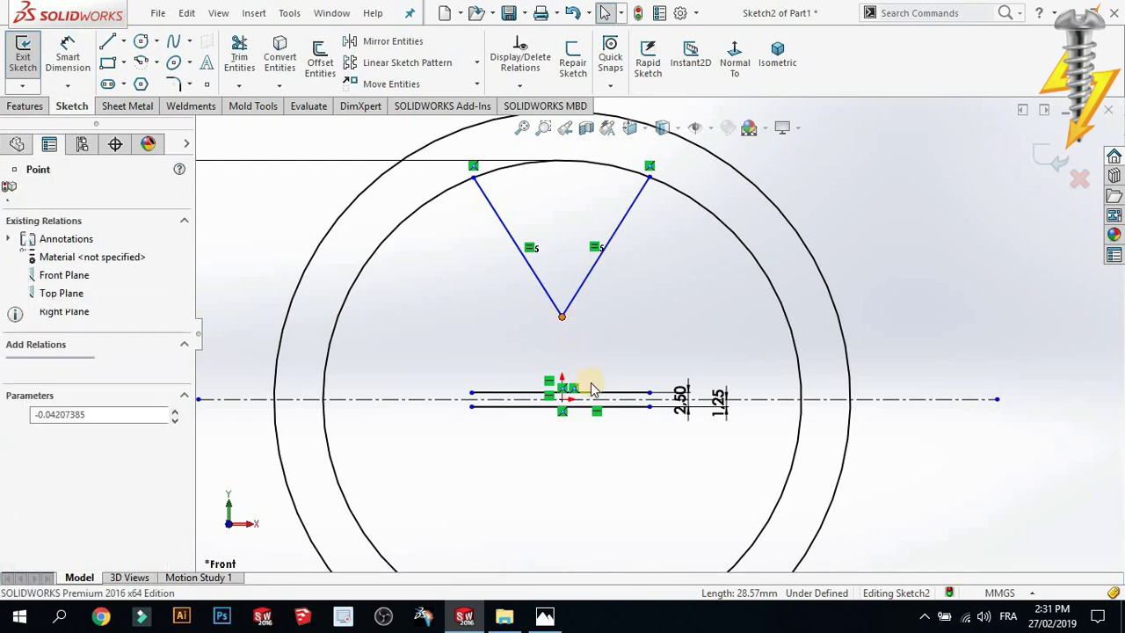
pyautogui.click(592, 392)
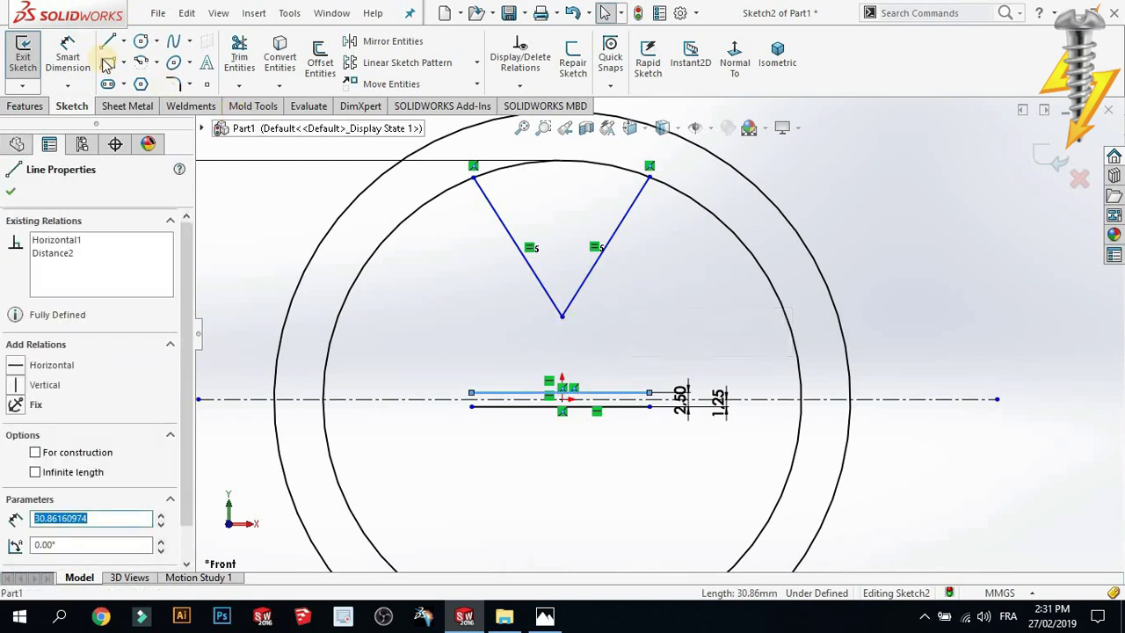
pyautogui.click(68, 57)
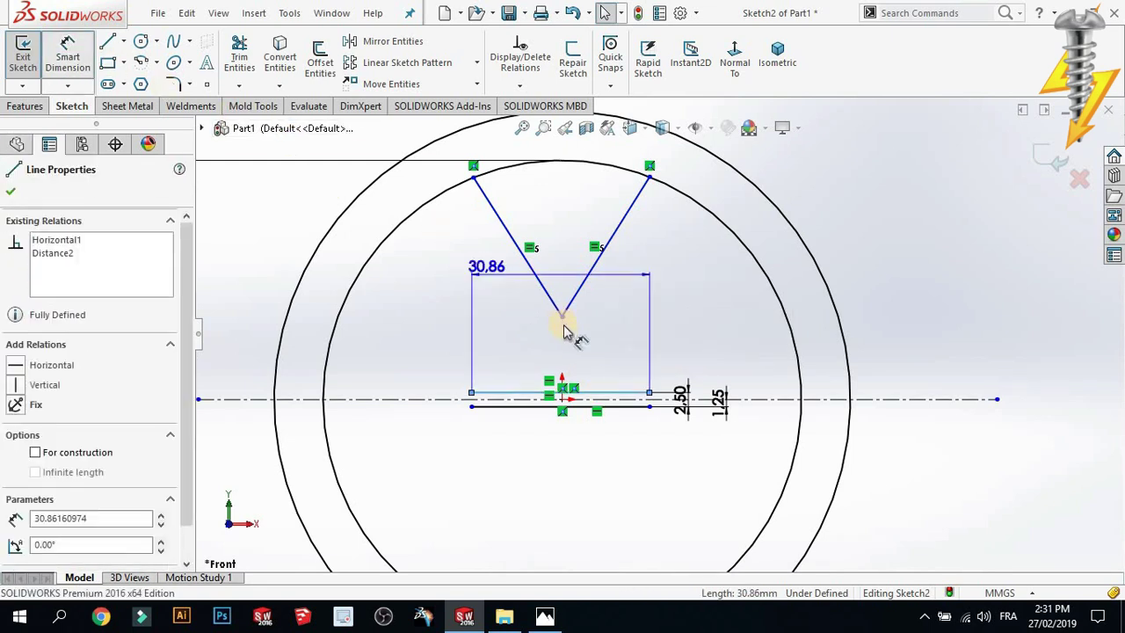
pyautogui.click(677, 336)
pyautogui.write('10')
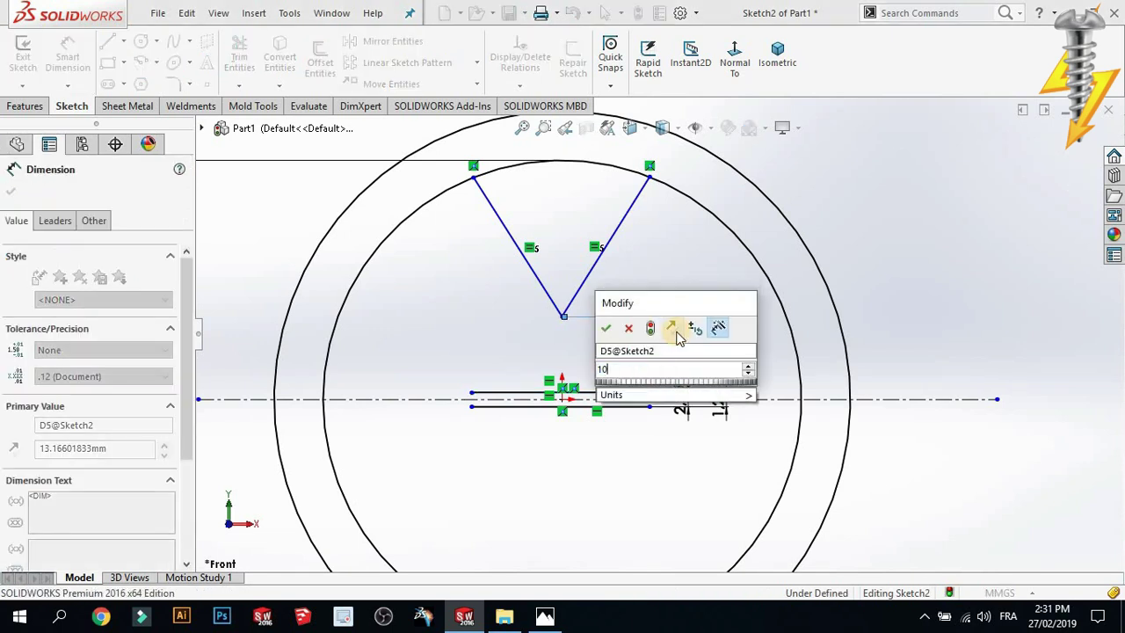
pyautogui.press('Return')
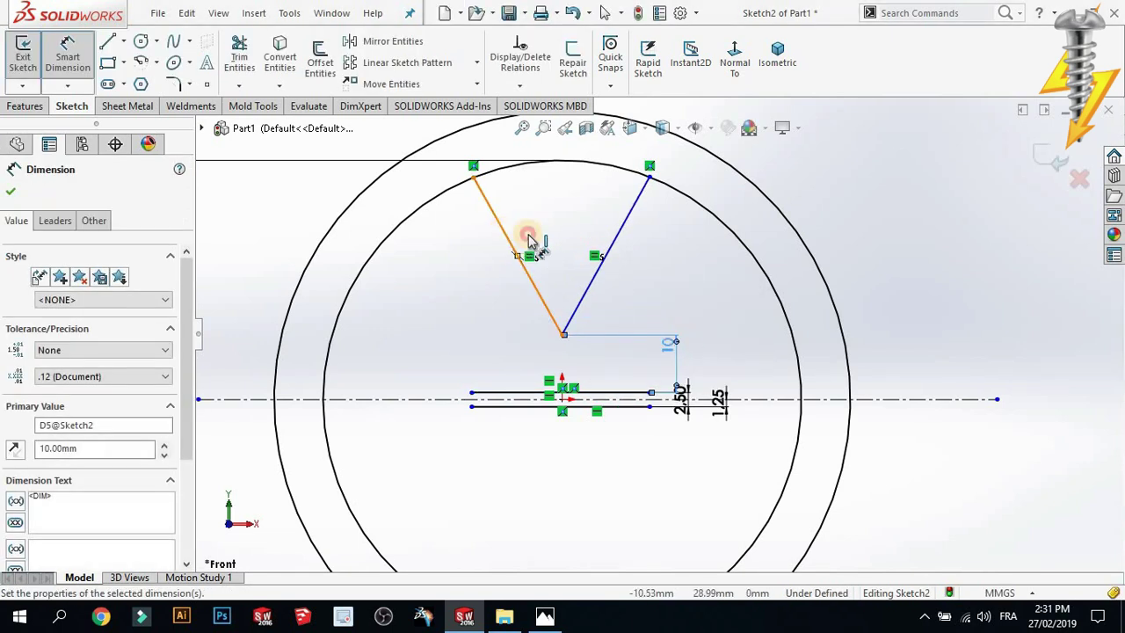
pyautogui.click(530, 241)
pyautogui.click(598, 263)
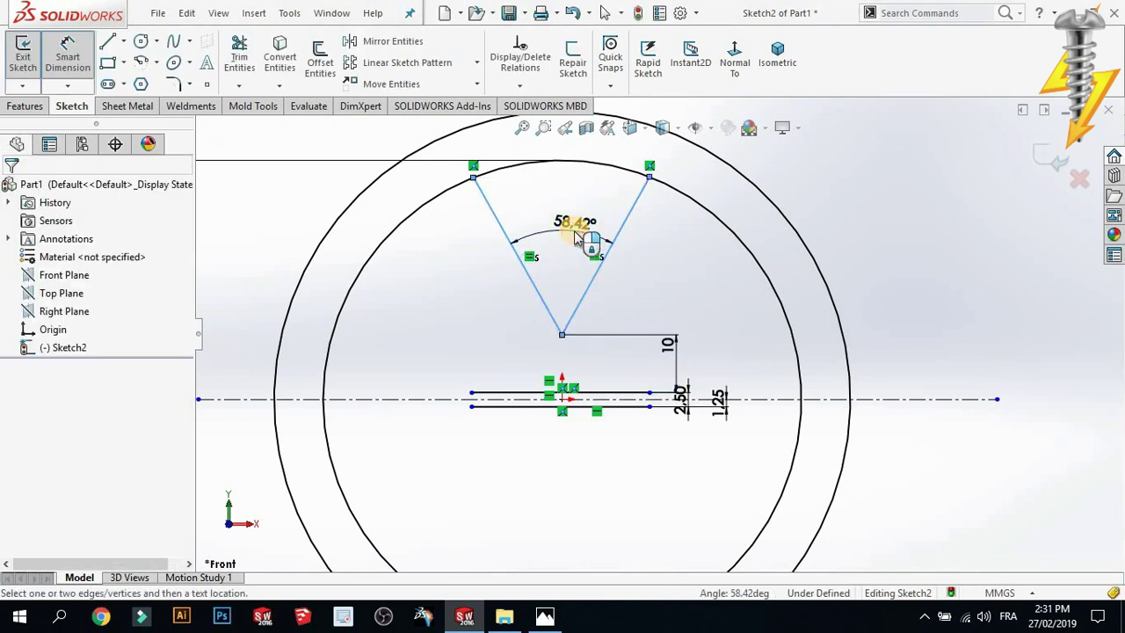
pyautogui.click(574, 230)
pyautogui.write('48')
pyautogui.press('Return')
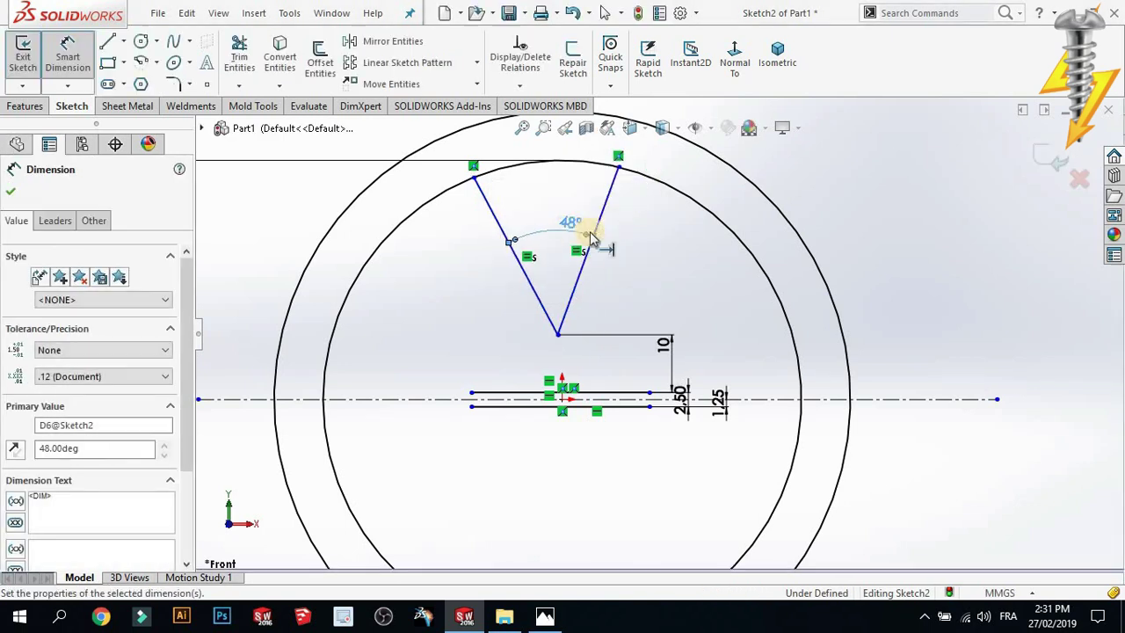
pyautogui.press('Escape')
# Add a Vertical relation aligning the V's point with the point on the upper line
pyautogui.click(566, 397)
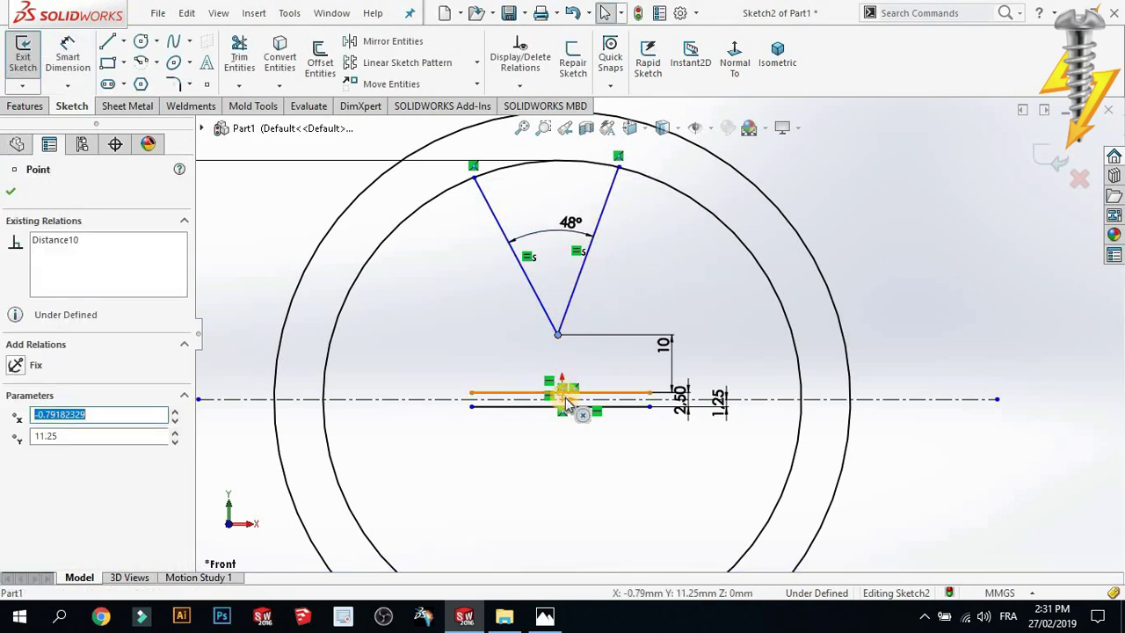
pyautogui.keyDown('ctrl'); pyautogui.click(564, 406); pyautogui.keyUp('ctrl')
pyautogui.rightClick(567, 230)
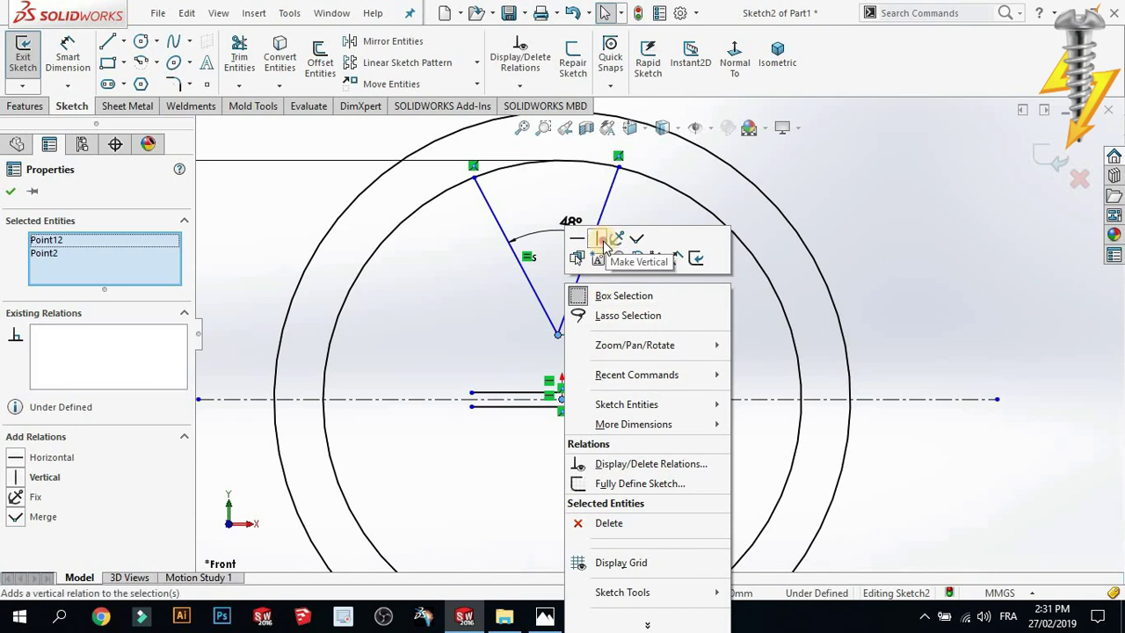
pyautogui.click(604, 247)
pyautogui.press('Escape')
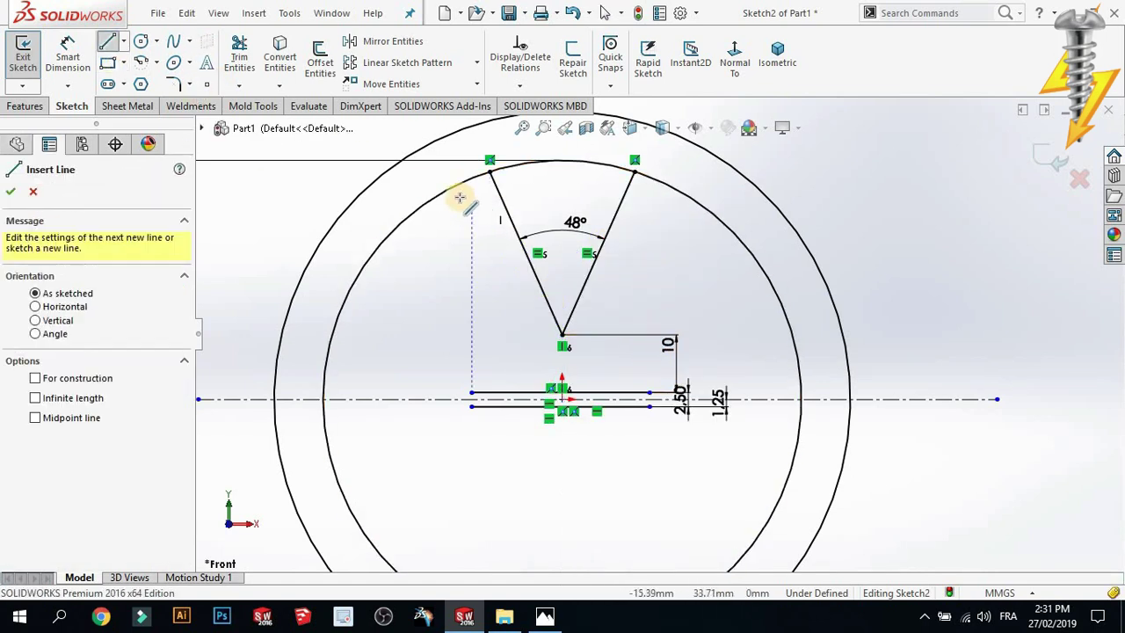
# Offset both V arms 10 mm to the outside, forming a larger outer V
pyautogui.click(320, 58)
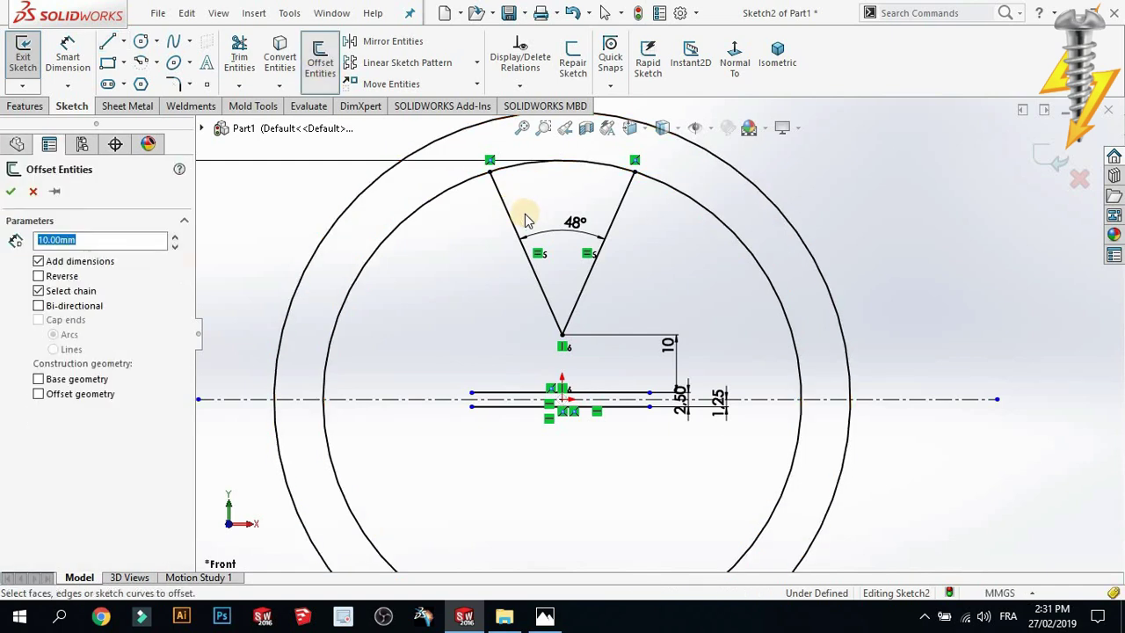
pyautogui.click(512, 218)
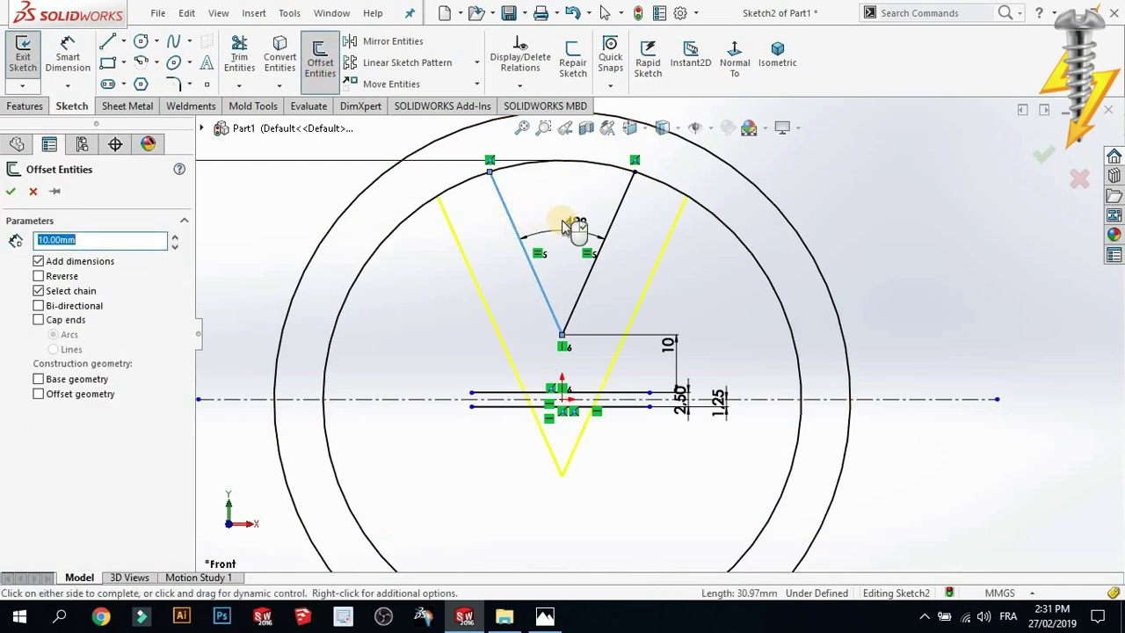
pyautogui.click(615, 217)
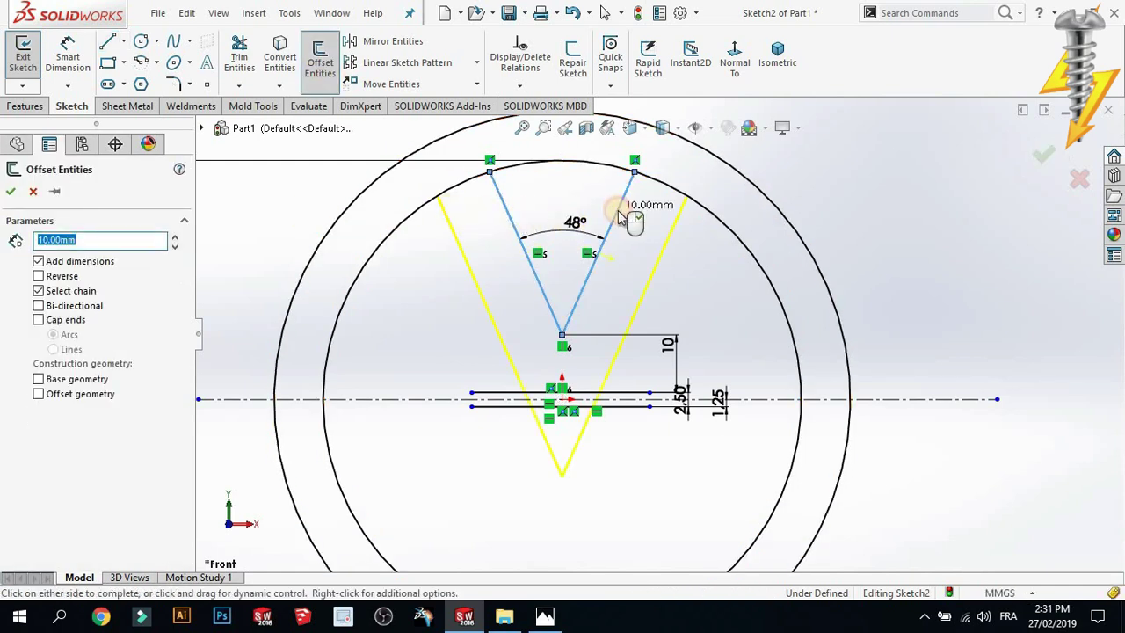
pyautogui.click(11, 195)
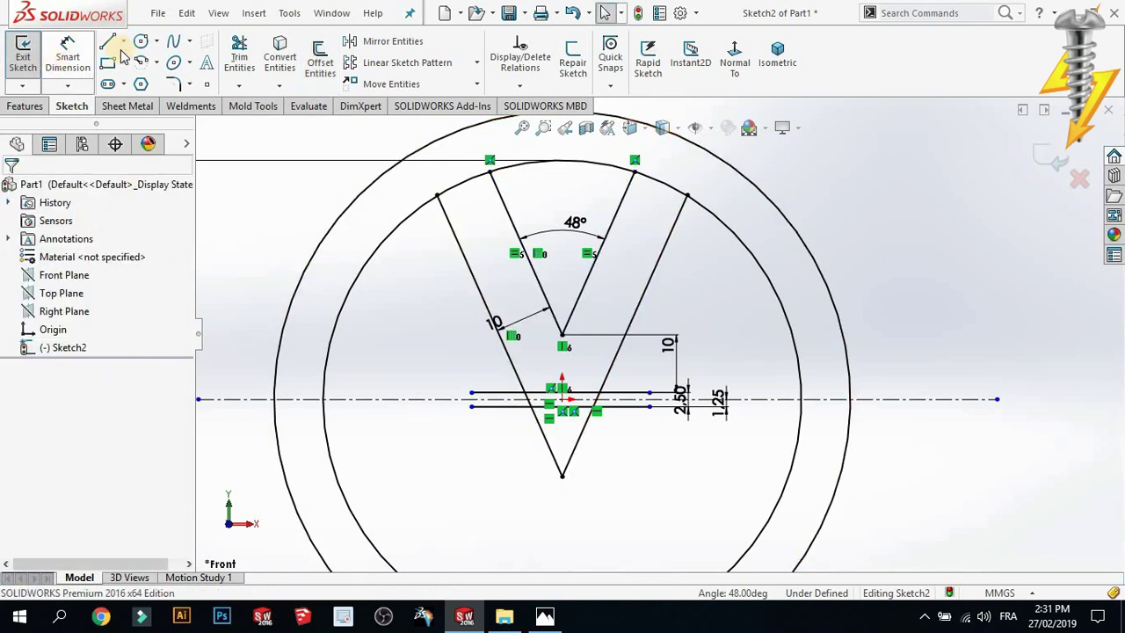
# Trim the outer V's legs below the horizontal lines and the stub under the arm
pyautogui.click(239, 55)
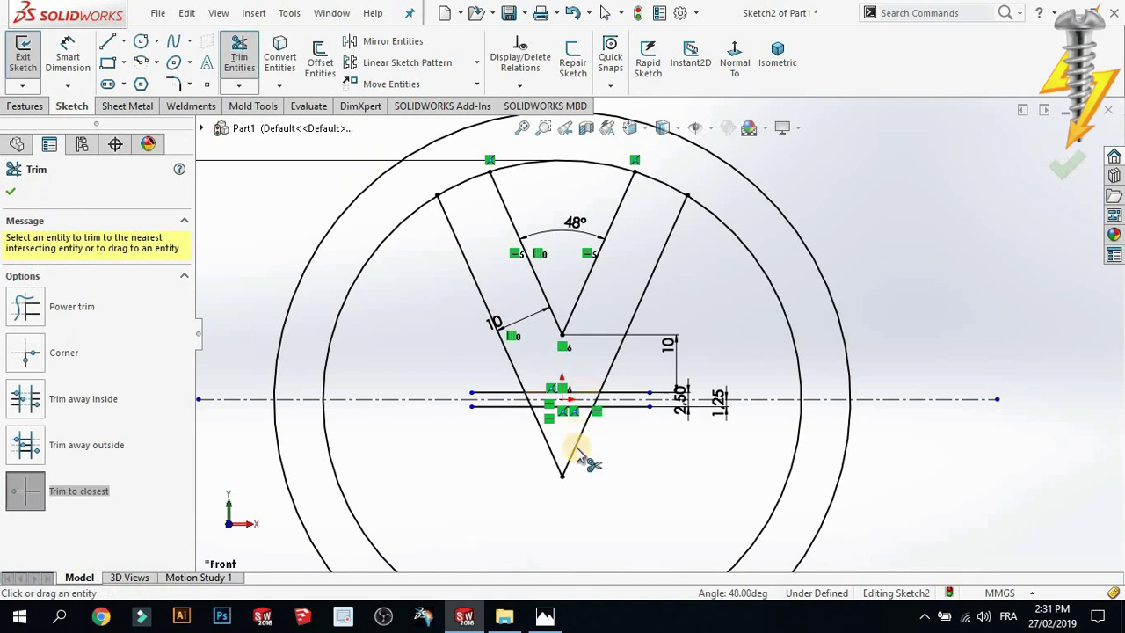
pyautogui.scroll(-3, 580, 443)
pyautogui.click(577, 425)
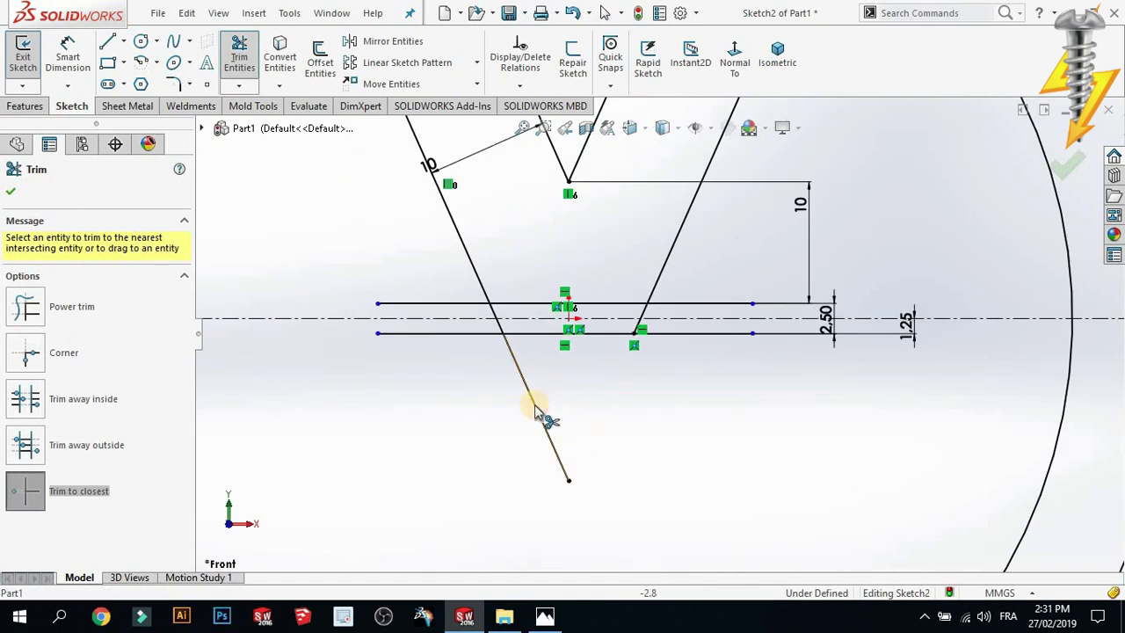
pyautogui.click(512, 353)
pyautogui.click(494, 307)
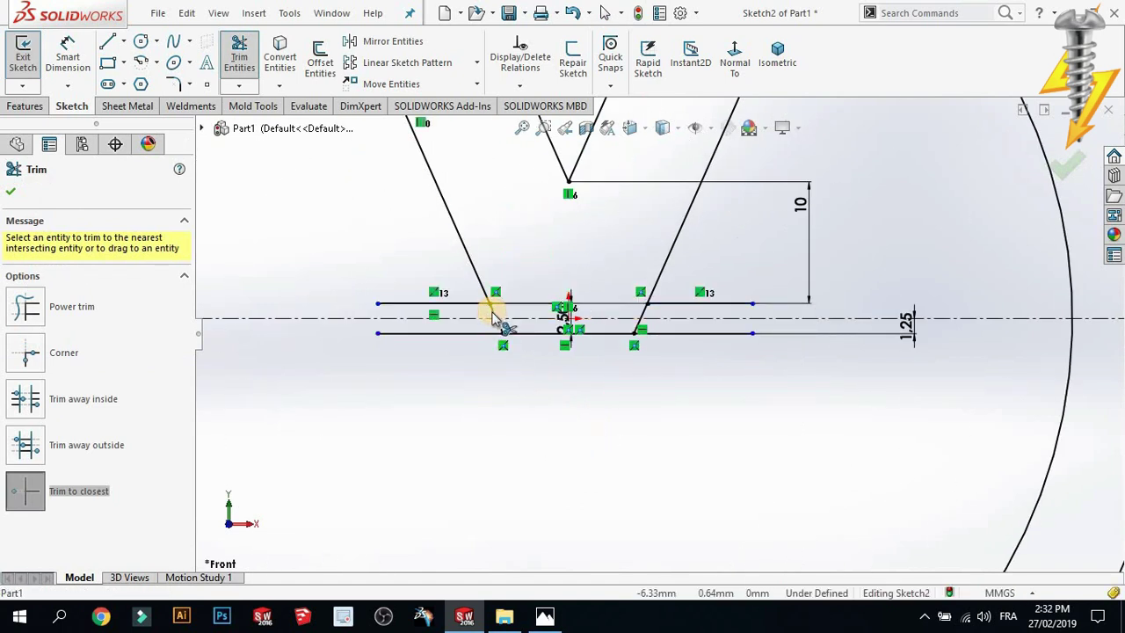
pyautogui.click(644, 318)
pyautogui.scroll(-5, 645, 316)
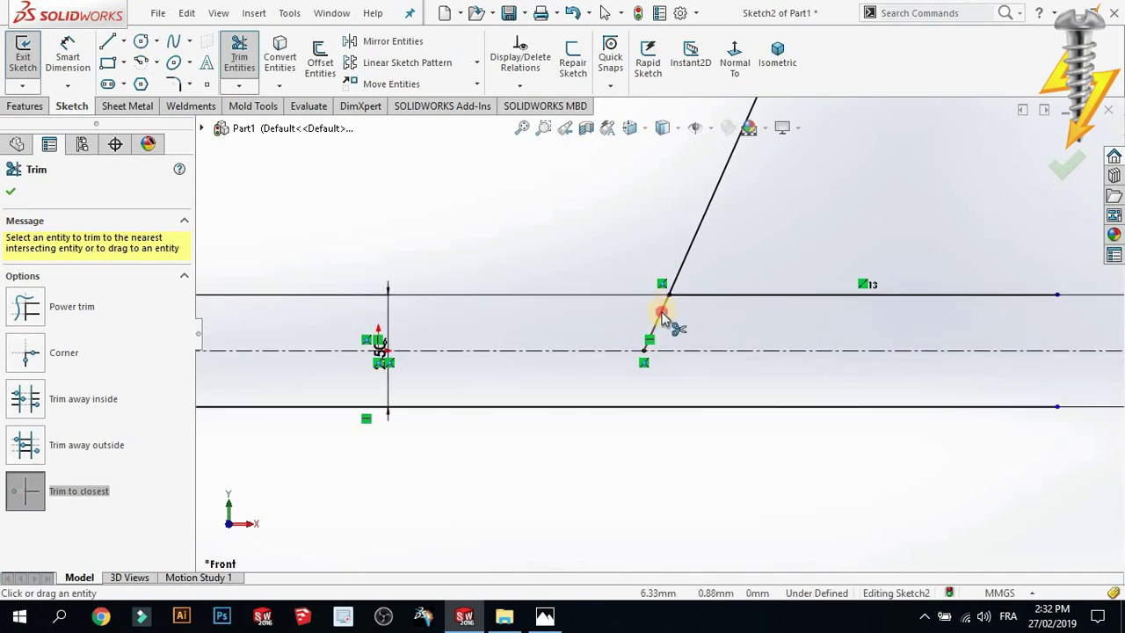
pyautogui.click(661, 314)
# Trim away the remaining left and middle parts of the upper horizontal line
pyautogui.scroll(2, 668, 303)
pyautogui.scroll(2, 677, 312)
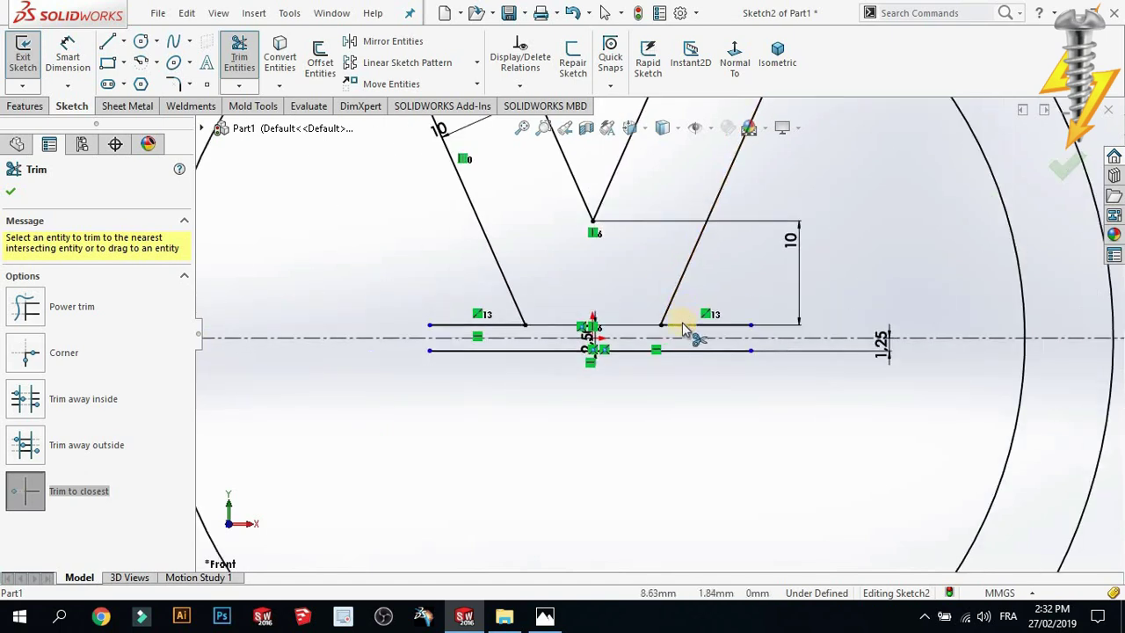
pyautogui.click(497, 327)
pyautogui.click(562, 325)
pyautogui.scroll(2, 615, 294)
pyautogui.scroll(-2, 673, 319)
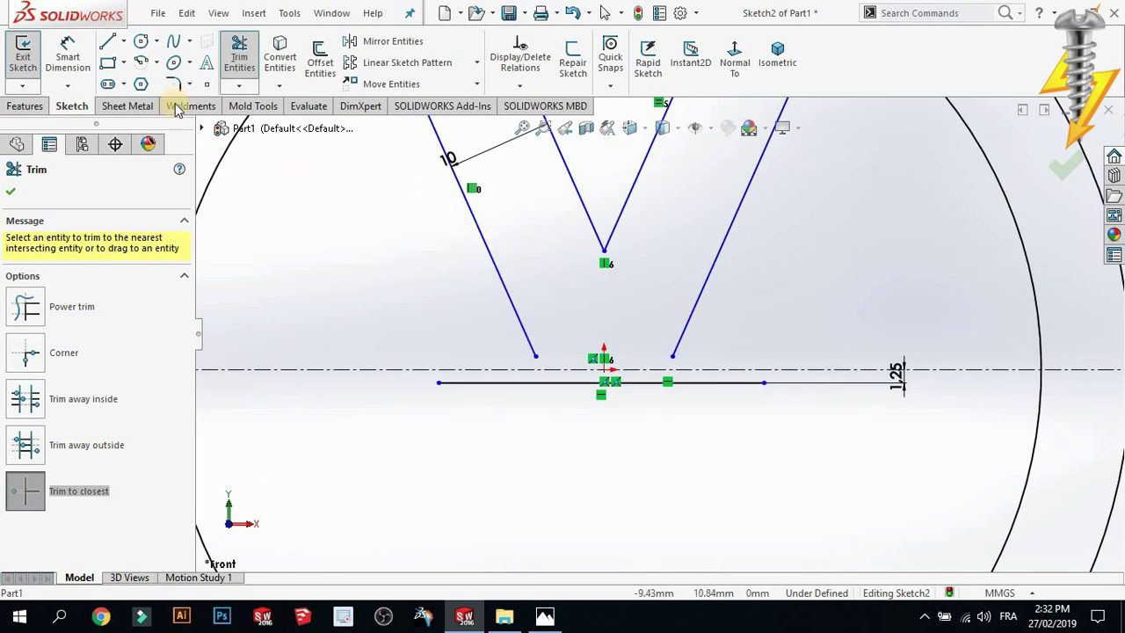
pyautogui.click(105, 42)
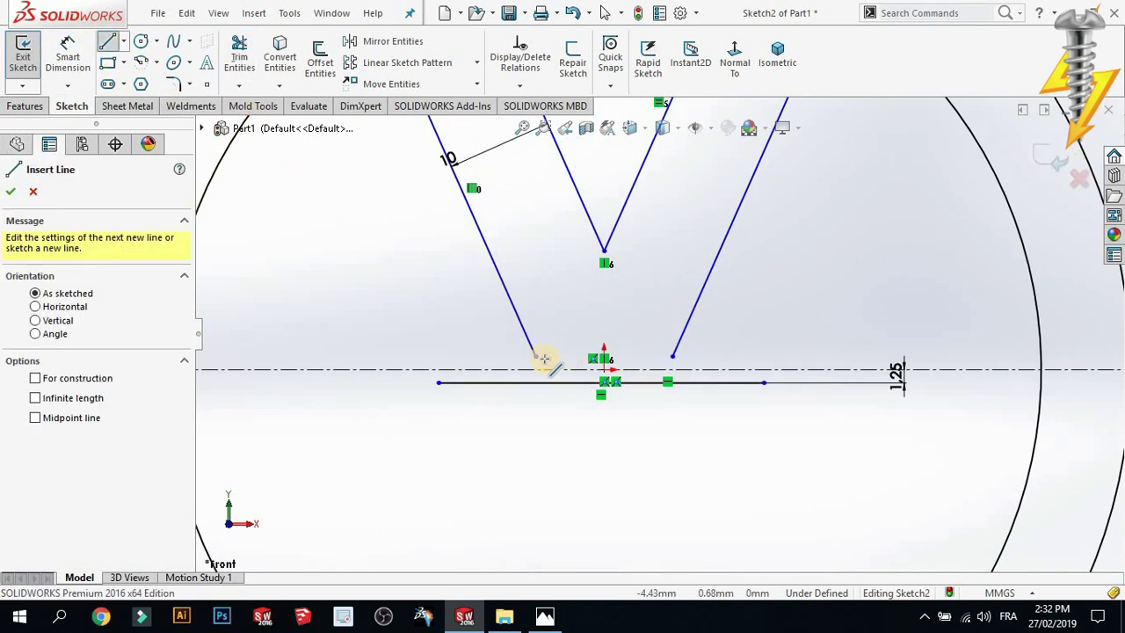
# Close the outer V's base with a horizontal line dimensioned 1.25 mm from the centerline
pyautogui.moveTo(673, 356); pyautogui.dragTo(535, 356)
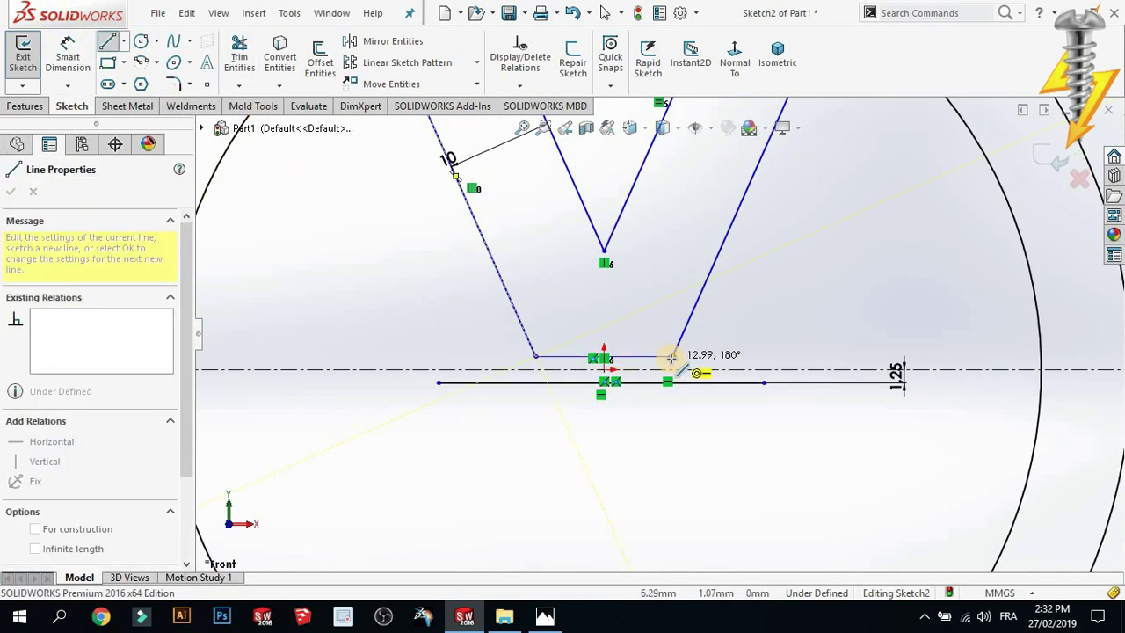
pyautogui.click(94, 63)
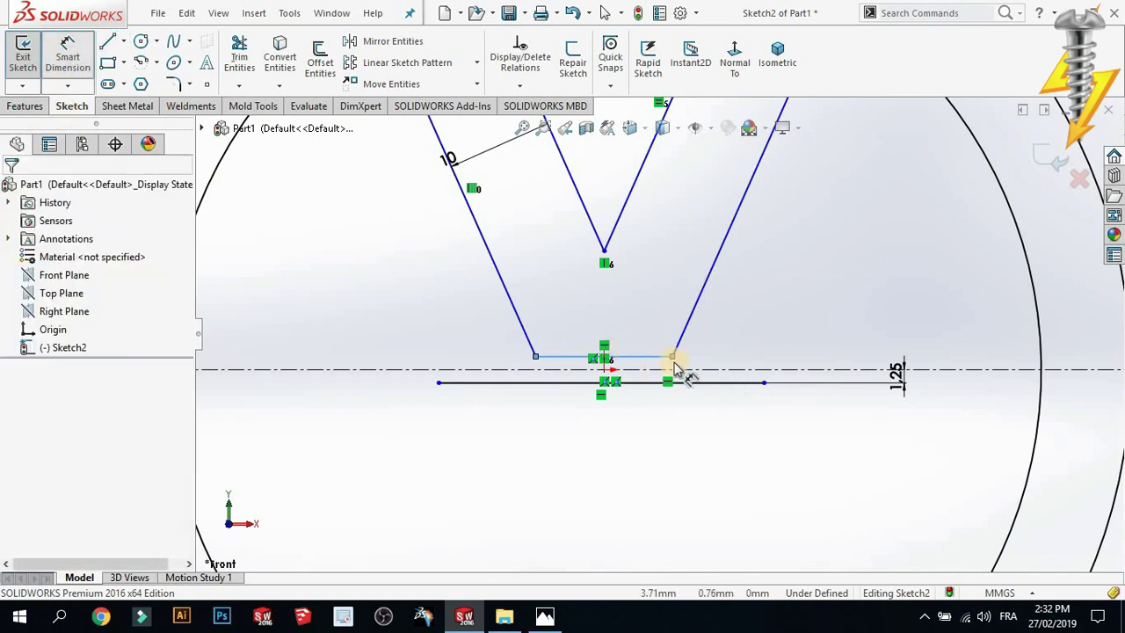
pyautogui.click(661, 364)
pyautogui.click(666, 369)
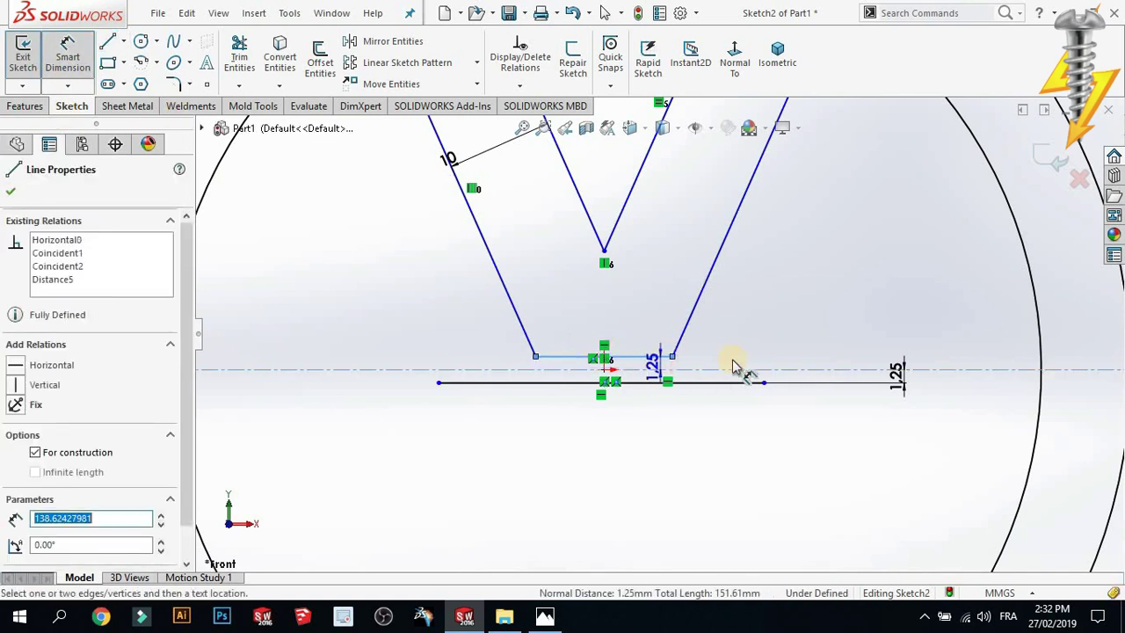
pyautogui.click(743, 358)
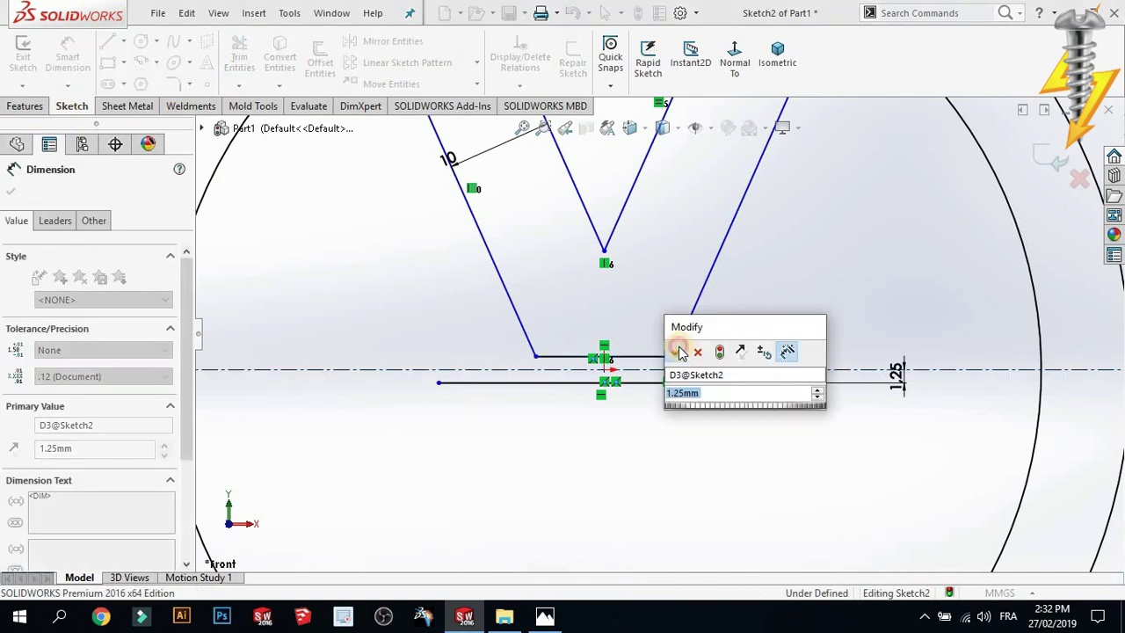
pyautogui.press('Return')
# Compare the sketch with the VW reference drawing in Photos
pyautogui.scroll(3, 695, 290)
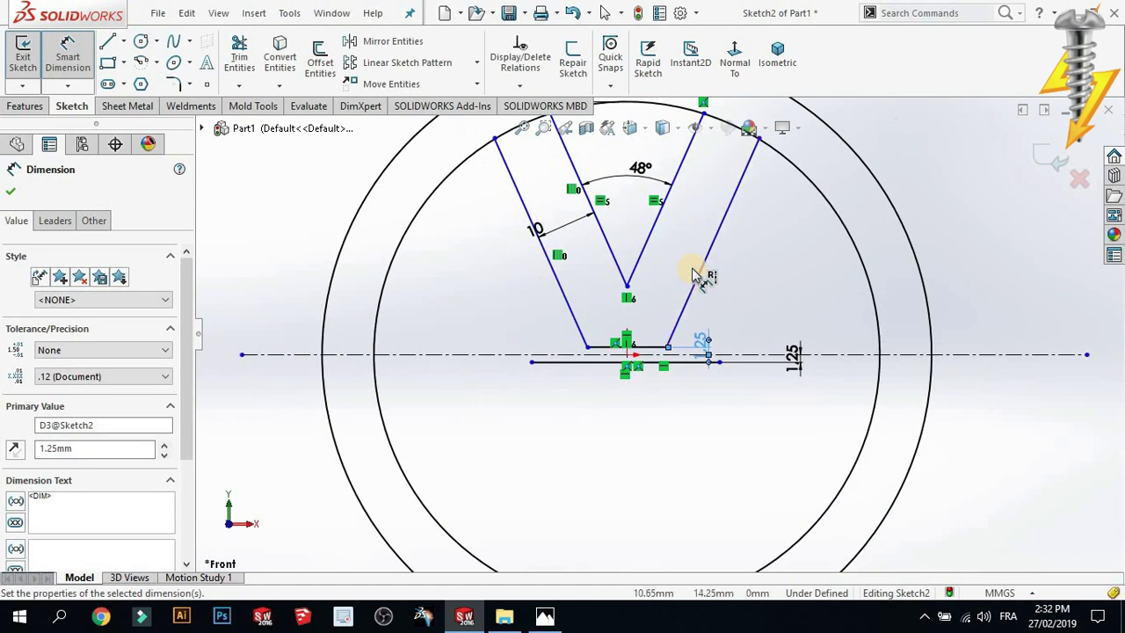
pyautogui.scroll(2, 692, 281)
pyautogui.scroll(-2, 691, 283)
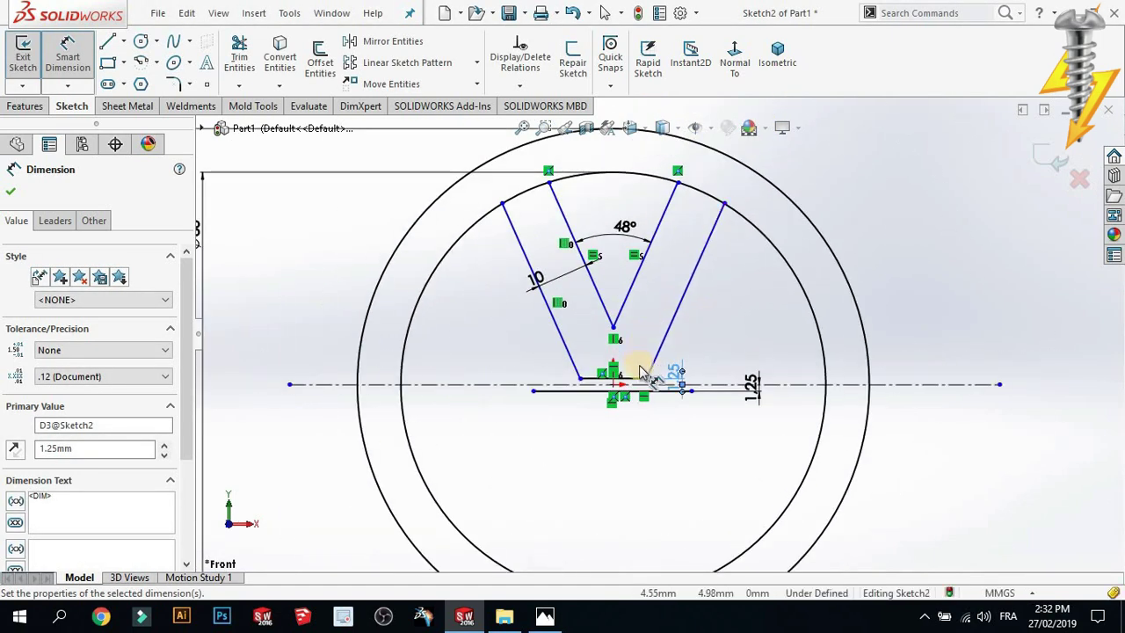
pyautogui.scroll(2, 661, 378)
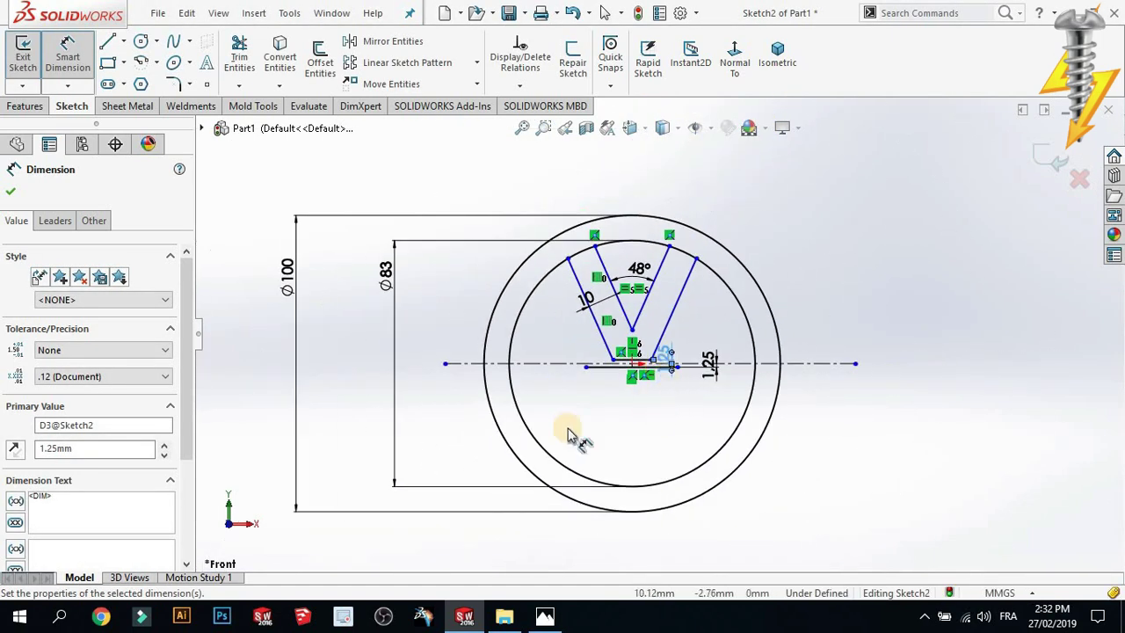
pyautogui.click(542, 619)
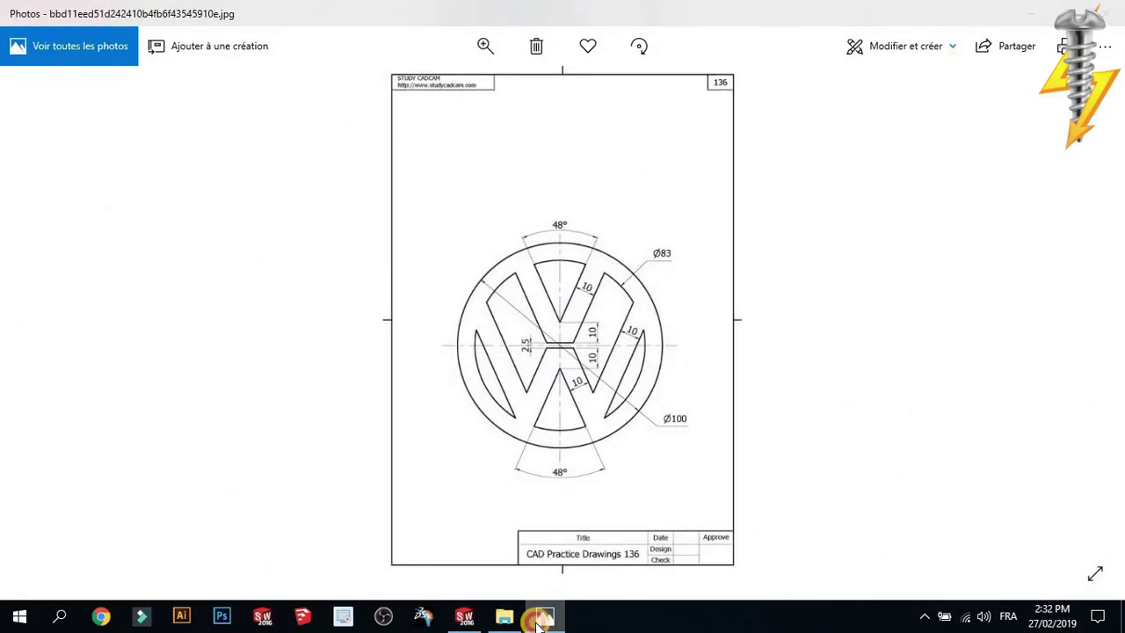
pyautogui.click(541, 618)
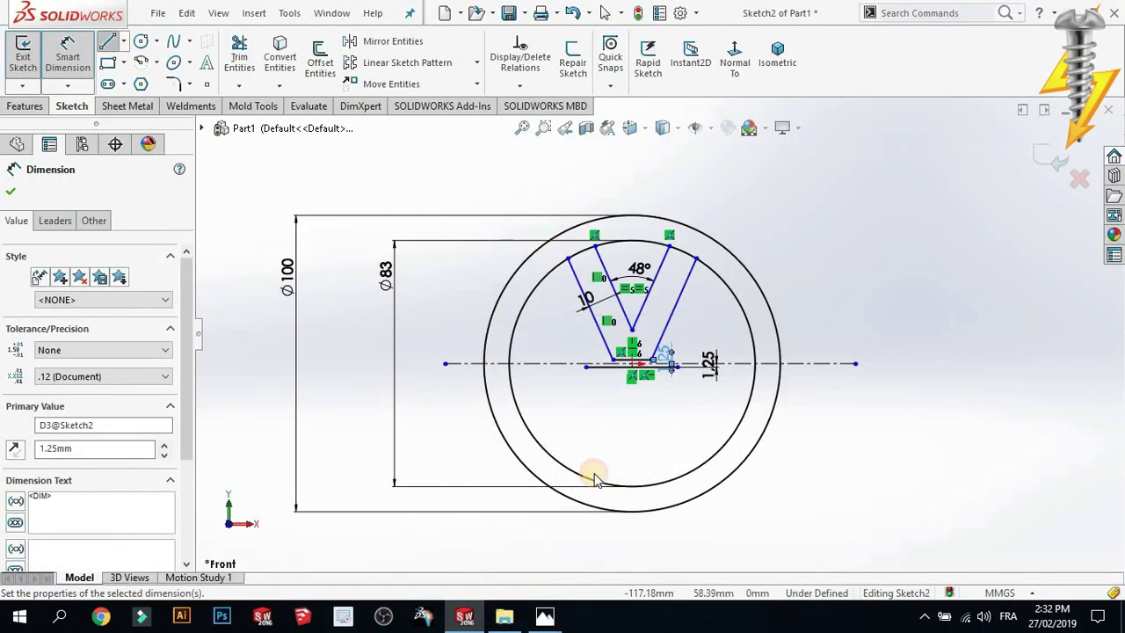
# Mirror the two inner V lines across the horizontal centerline to form the lower V
pyautogui.press('l')
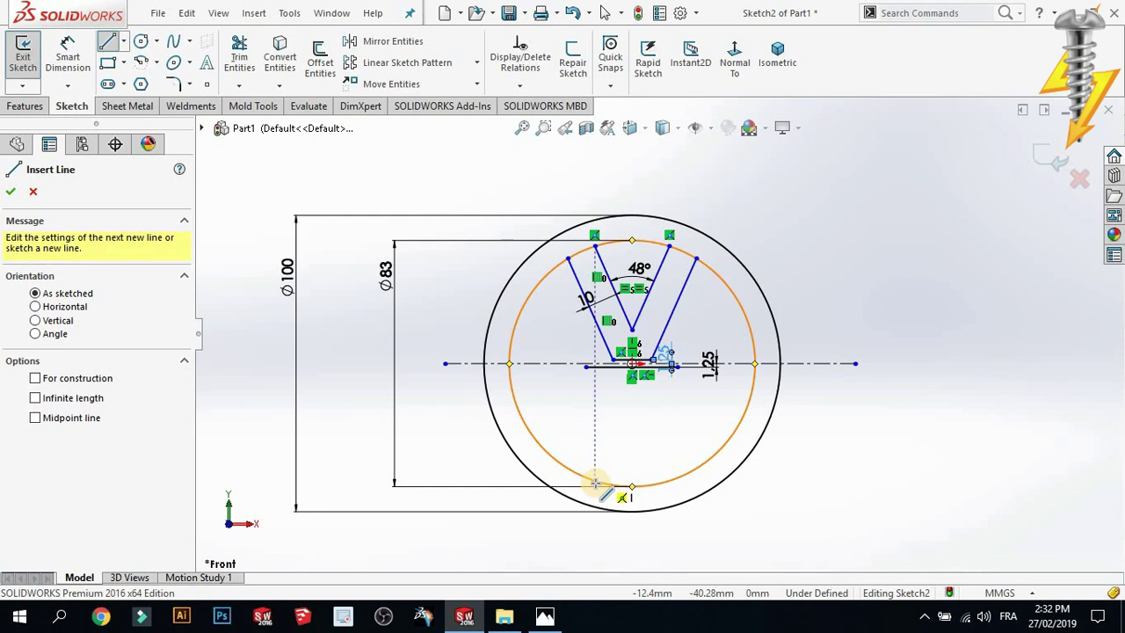
pyautogui.click(379, 46)
pyautogui.click(605, 268)
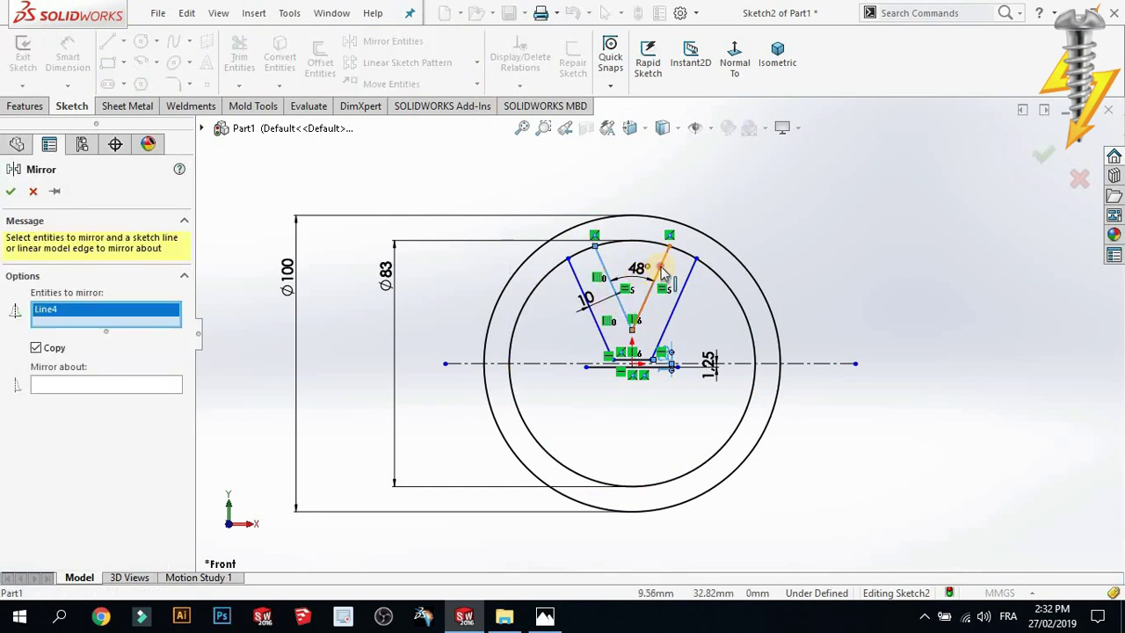
pyautogui.click(661, 272)
pyautogui.click(148, 403)
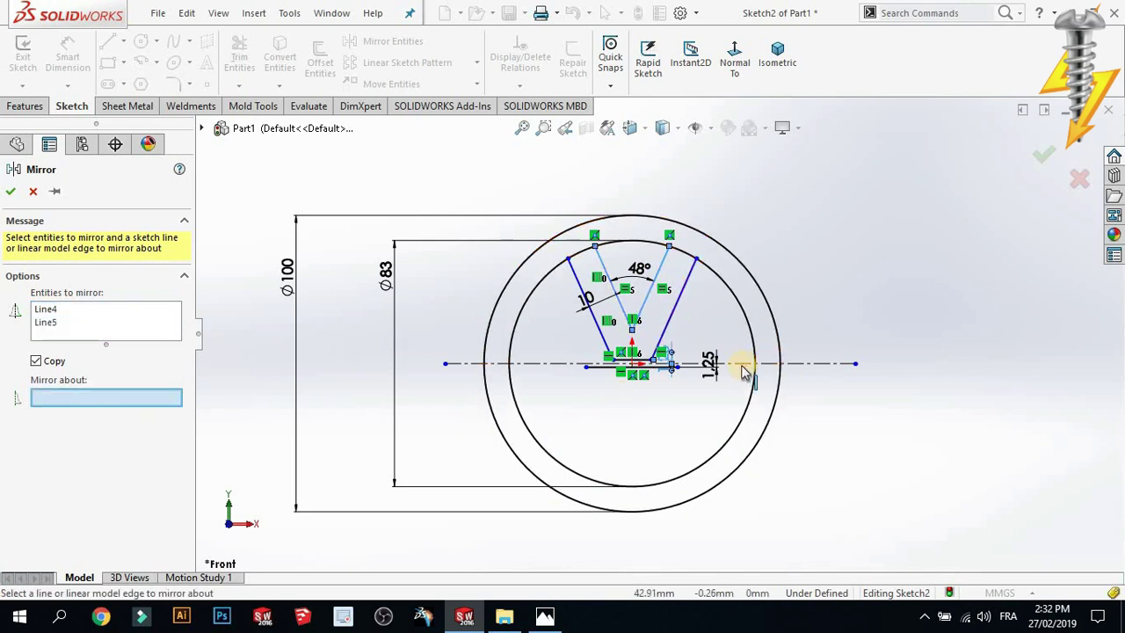
pyautogui.click(745, 363)
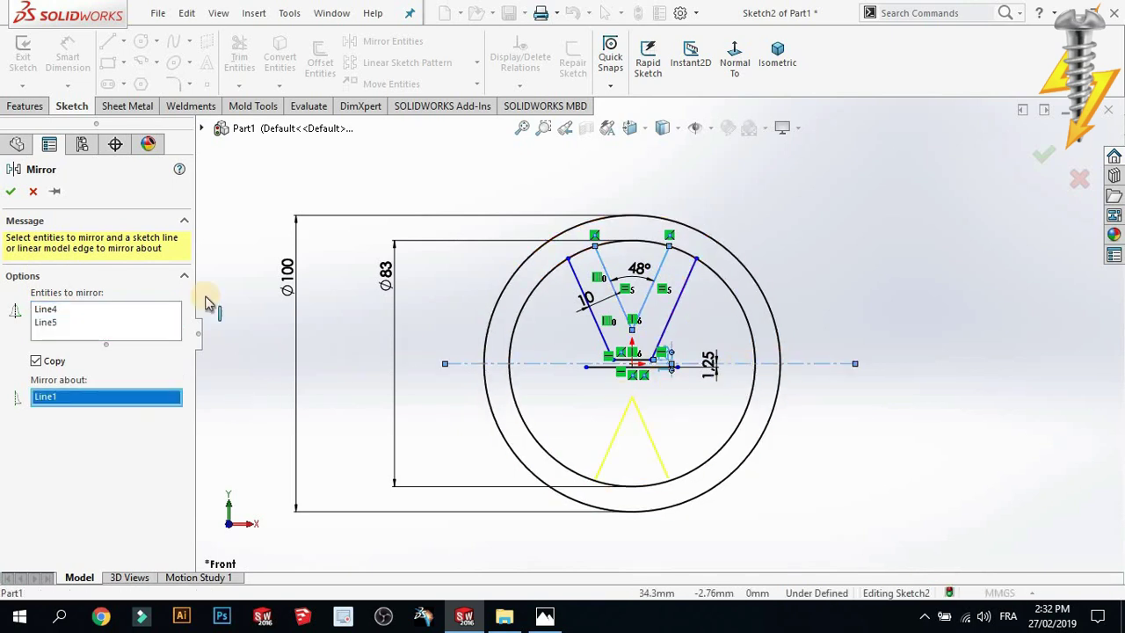
pyautogui.click(12, 190)
# Bring up the VW reference drawing in Photos
pyautogui.scroll(-2, 659, 452)
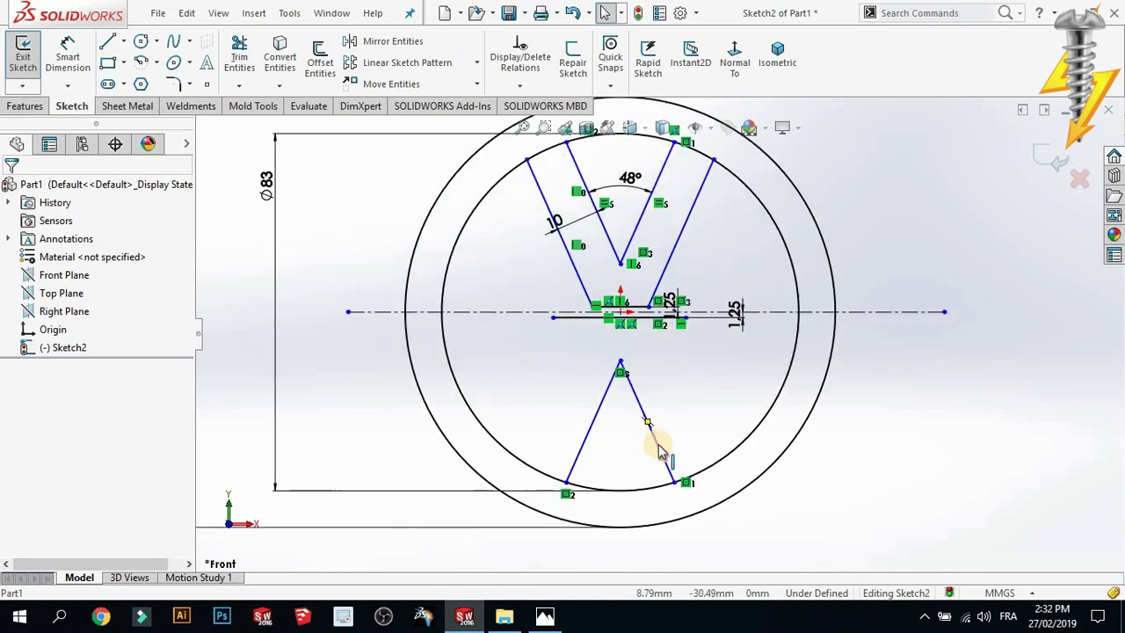
pyautogui.scroll(-1, 619, 362)
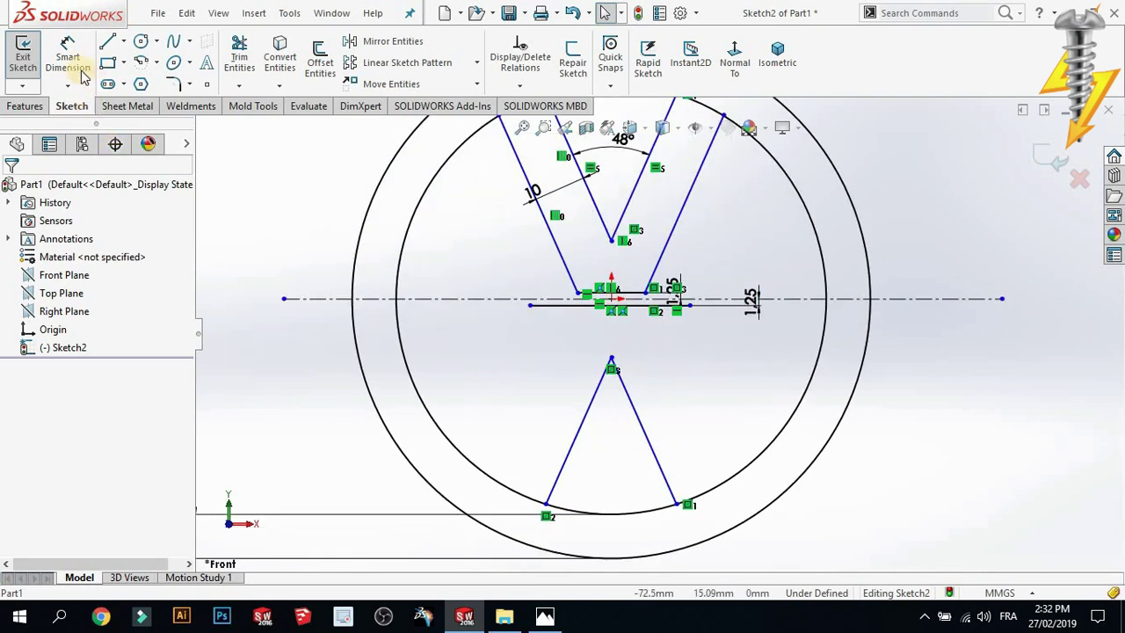
pyautogui.click(542, 613)
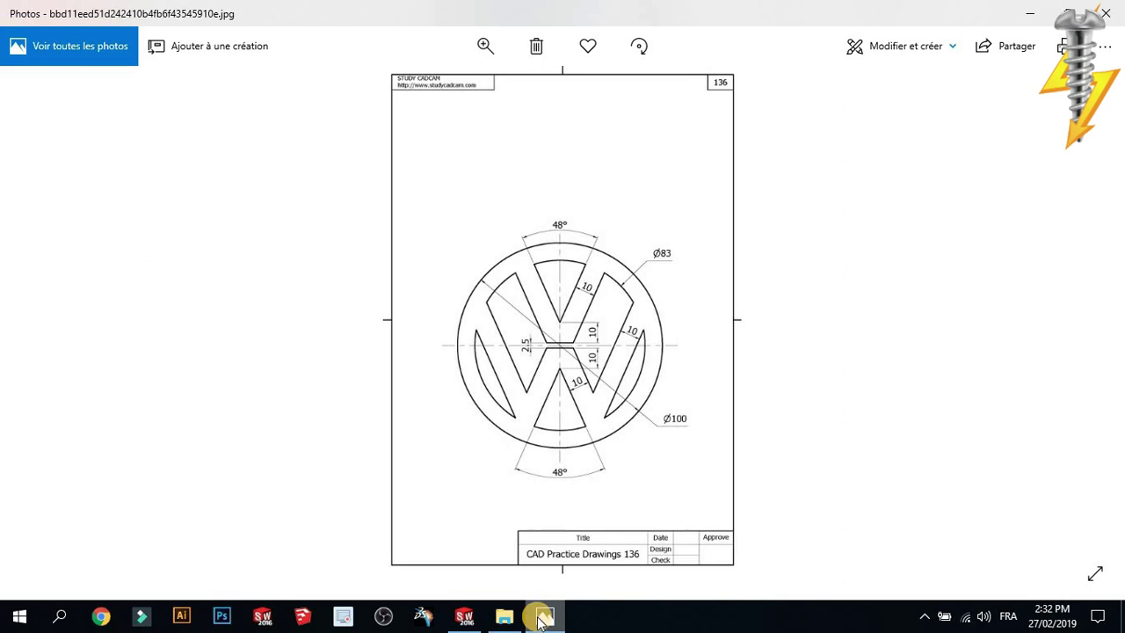
# Minimize the Photos reference image to return to the SOLIDWORKS sketch
pyautogui.click(541, 617)
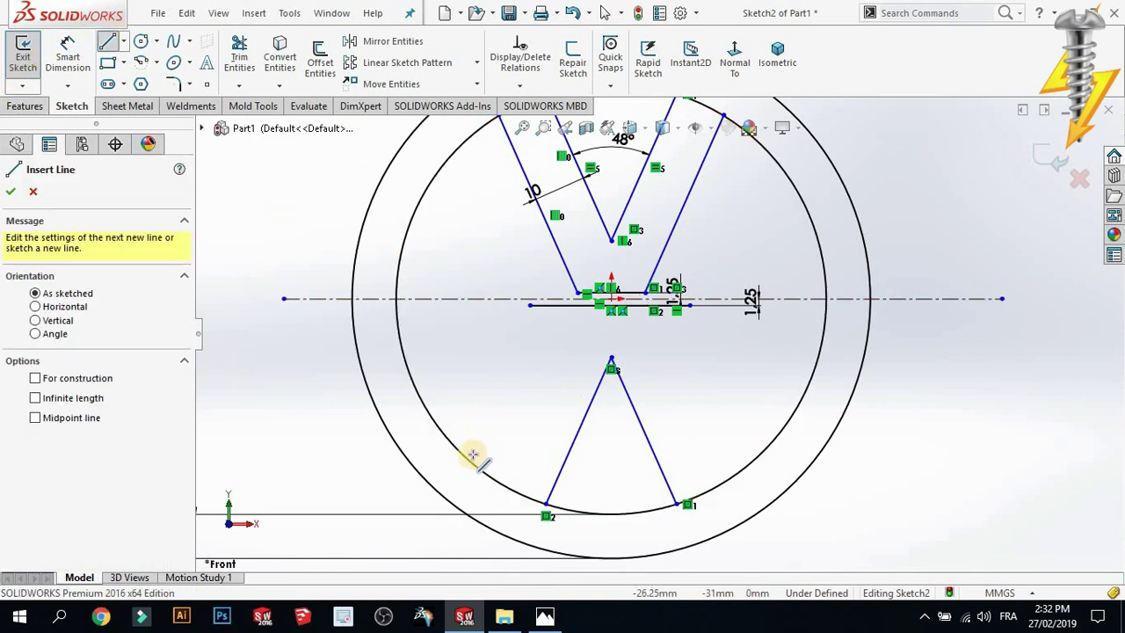
# Draw the left W leg lines from the inner circle to the bottom point and up to the centre
pyautogui.click(405, 241)
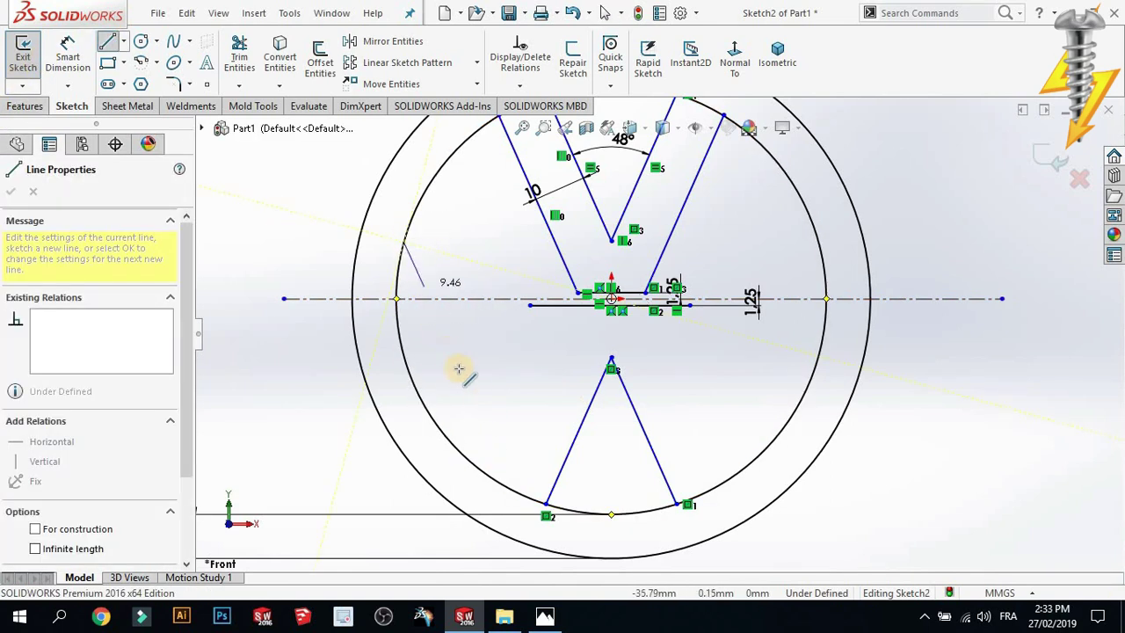
pyautogui.click(497, 451)
pyautogui.click(579, 308)
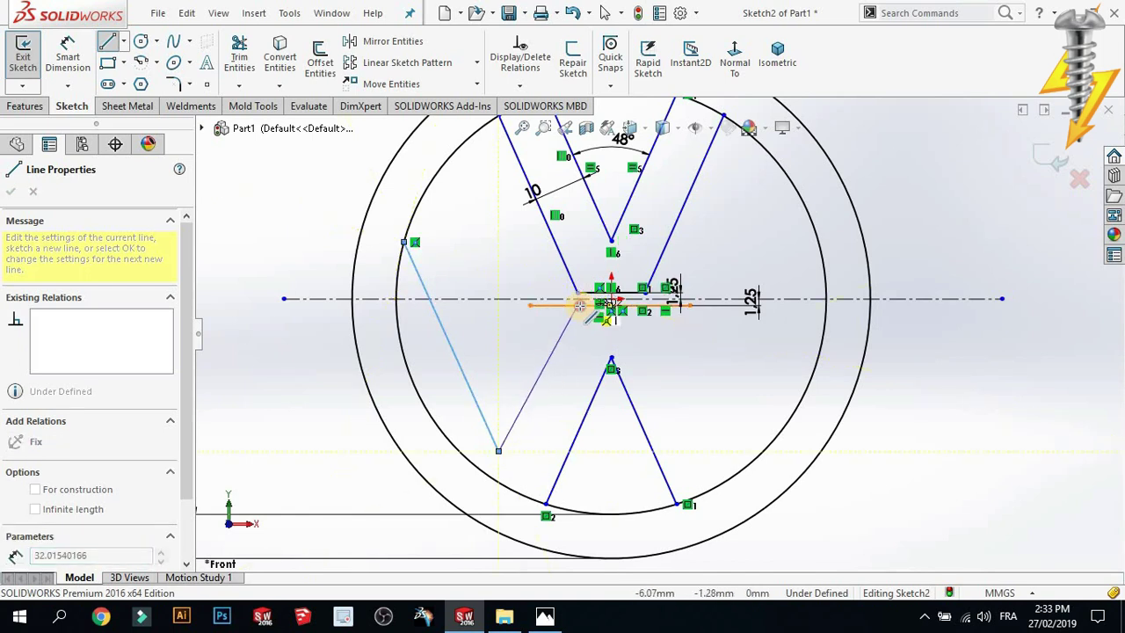
pyautogui.press('Escape')
pyautogui.press('Escape')
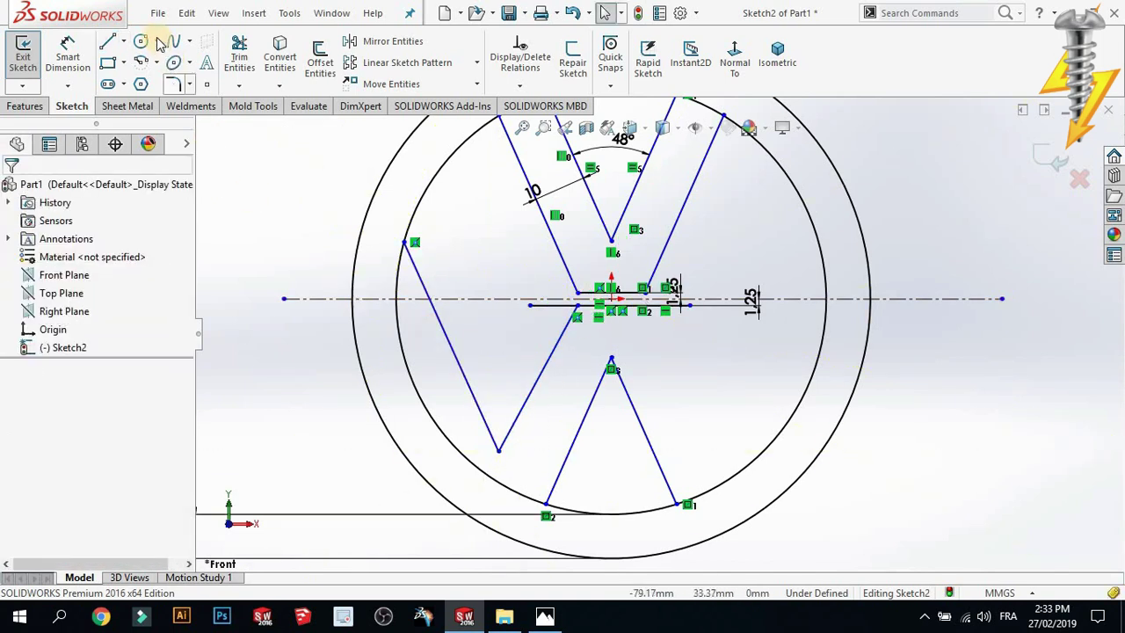
pyautogui.click(397, 318)
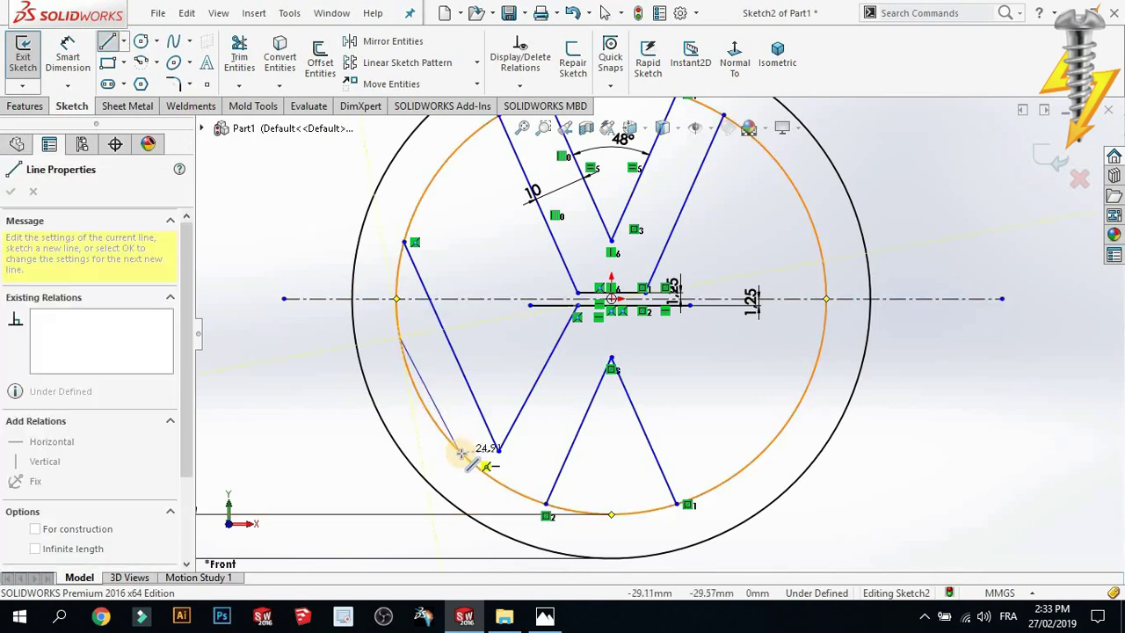
pyautogui.click(458, 441)
pyautogui.press('Escape')
pyautogui.press('Escape')
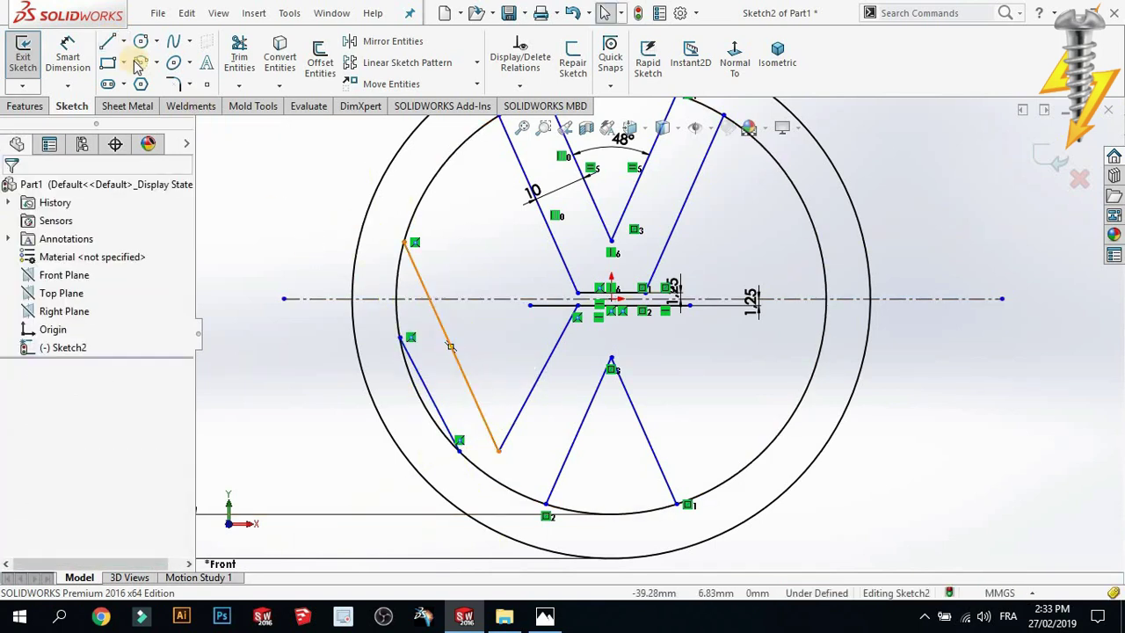
# Draw the right W leg lines, ending the last slanted line on the inner circle, then check the reference
pyautogui.press('l')
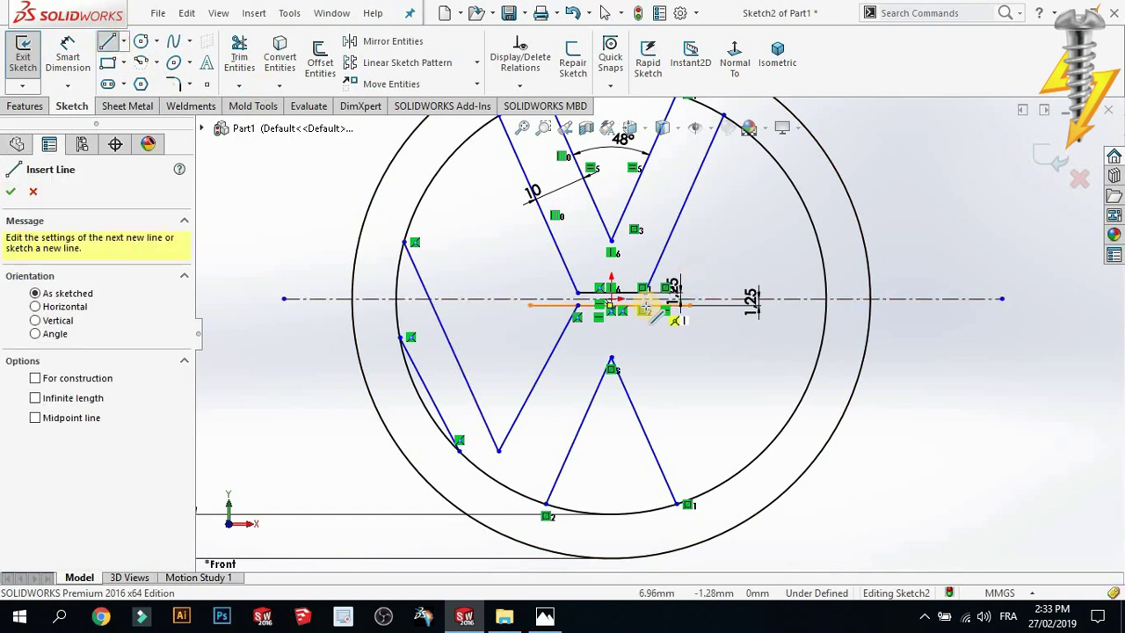
pyautogui.scroll(-2, 646, 308)
pyautogui.scroll(-2, 648, 313)
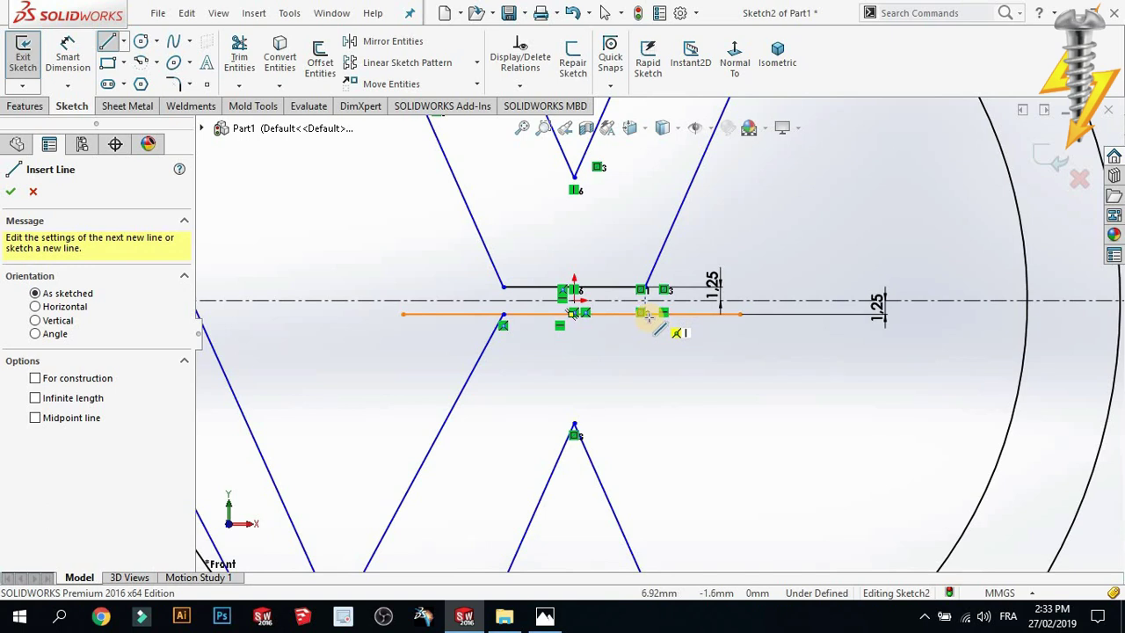
pyautogui.click(648, 315)
pyautogui.scroll(3, 730, 461)
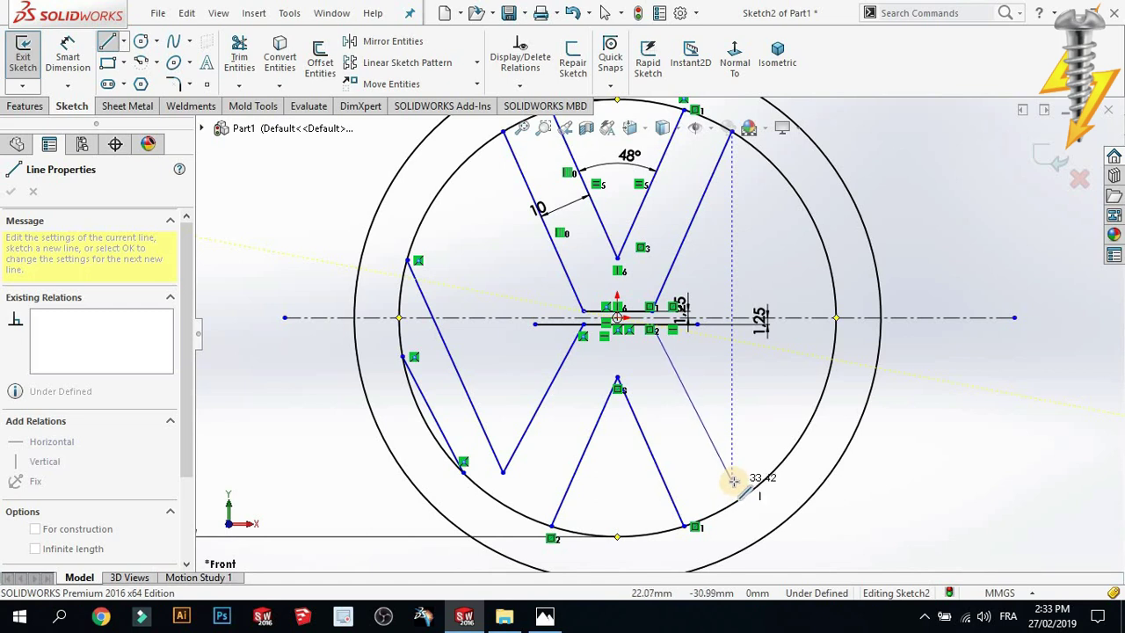
pyautogui.click(732, 471)
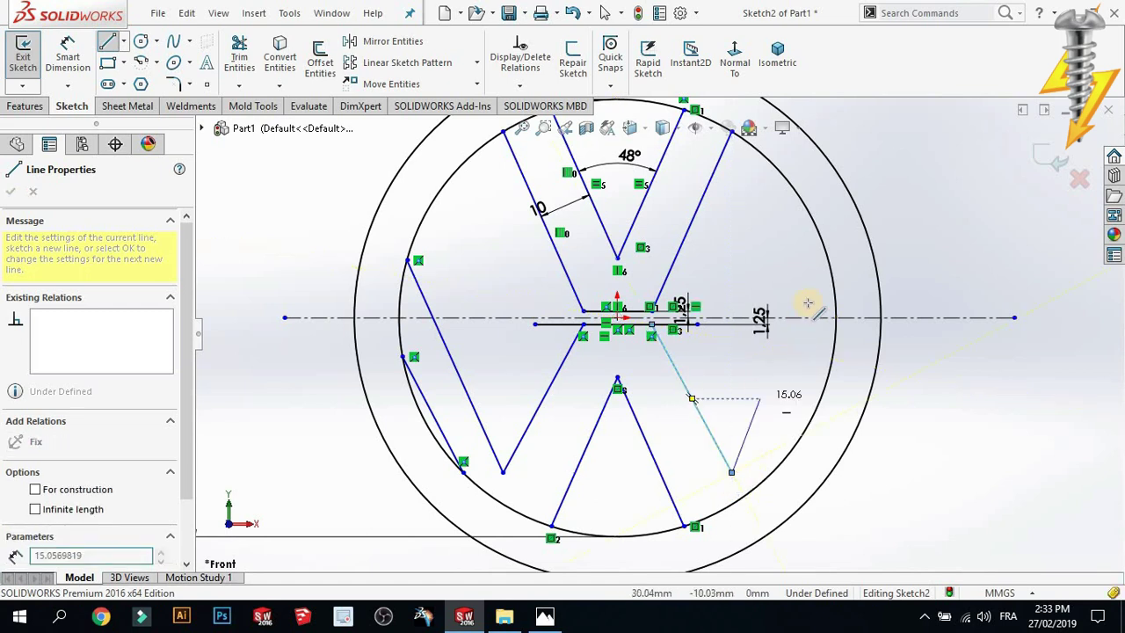
pyautogui.click(825, 242)
pyautogui.click(108, 44)
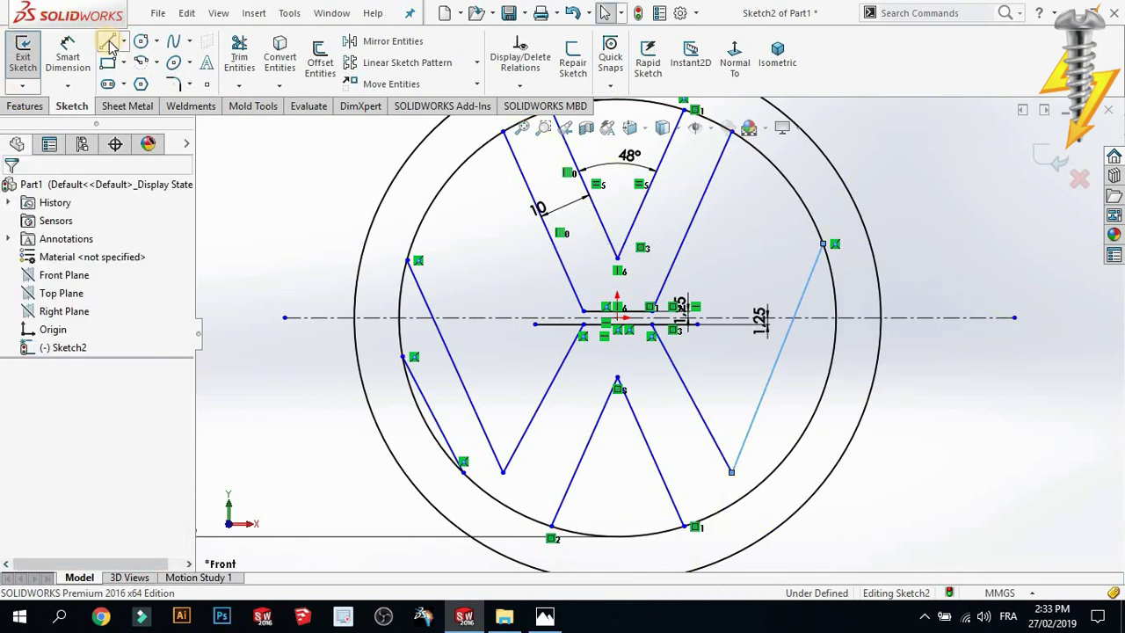
pyautogui.press('Return')
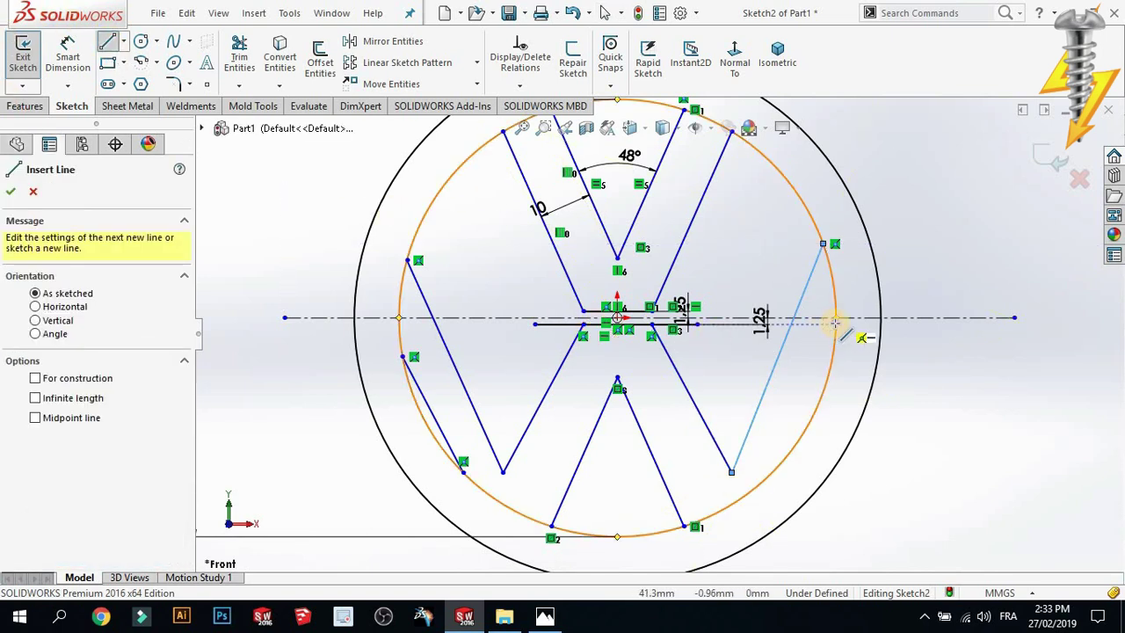
pyautogui.click(835, 317)
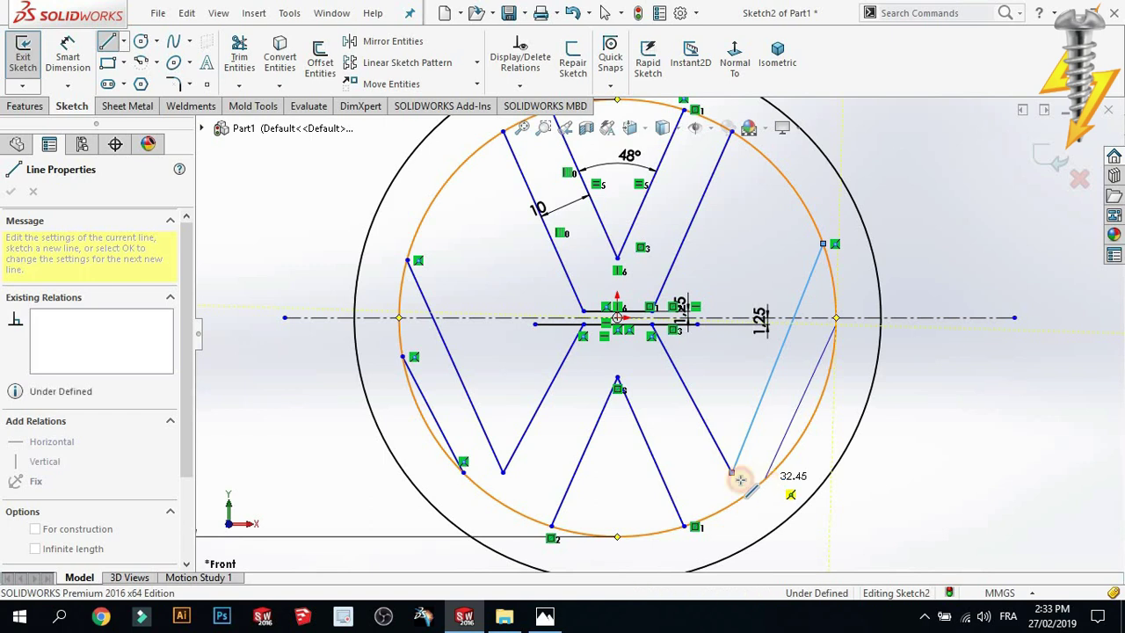
pyautogui.doubleClick(764, 472)
pyautogui.press('Escape')
pyautogui.click(545, 619)
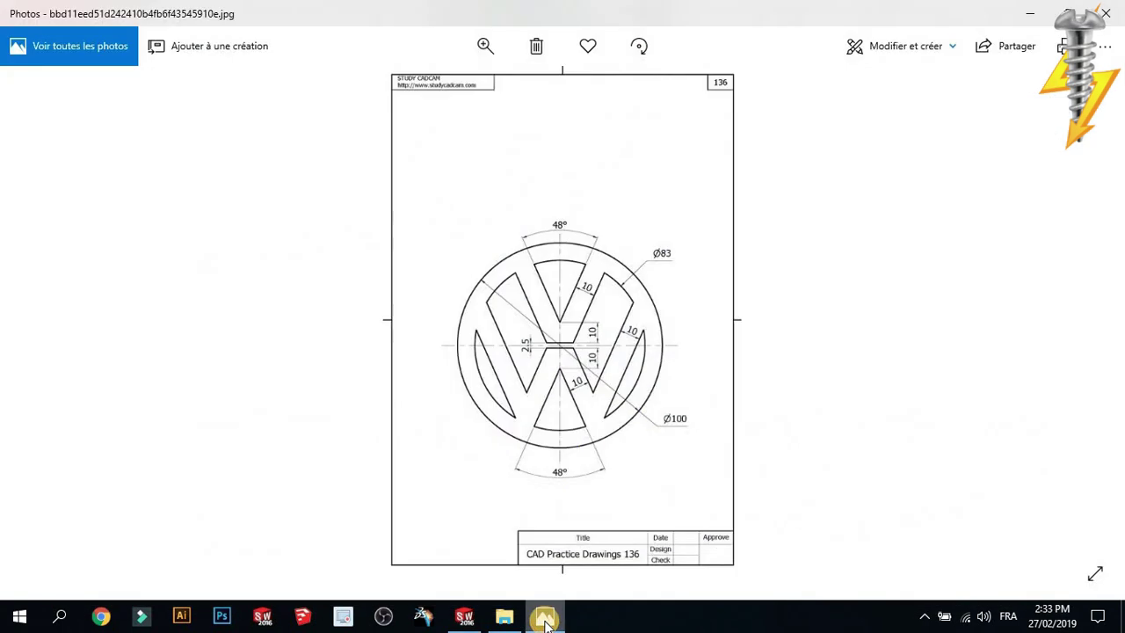
pyautogui.click(545, 619)
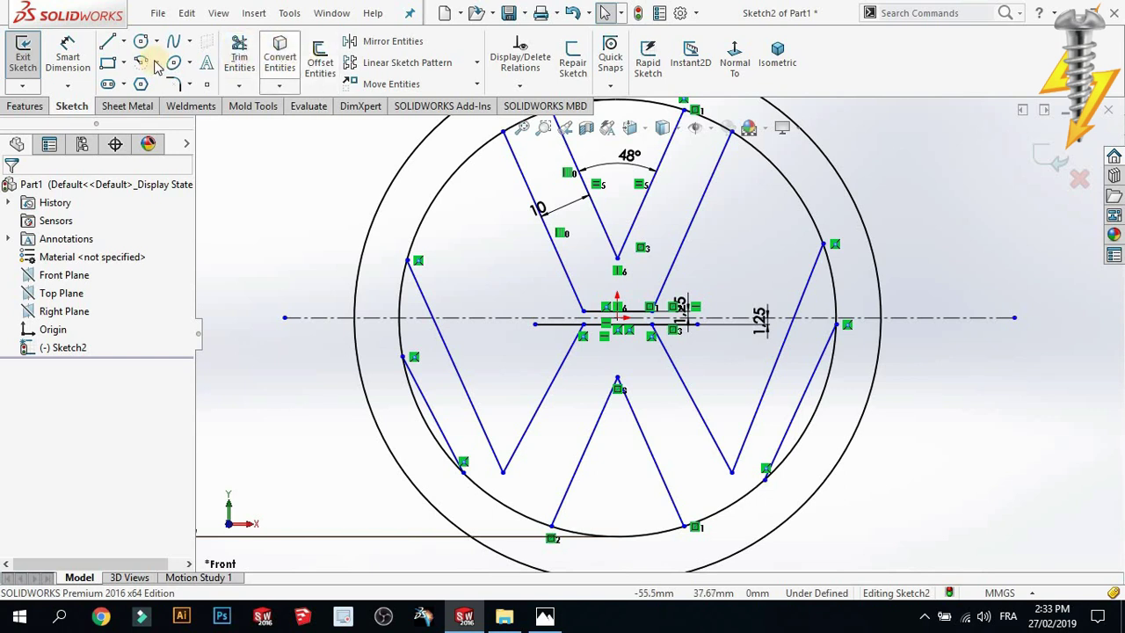
# Make the middle V's right line pair and left line pair each parallel
pyautogui.click(69, 54)
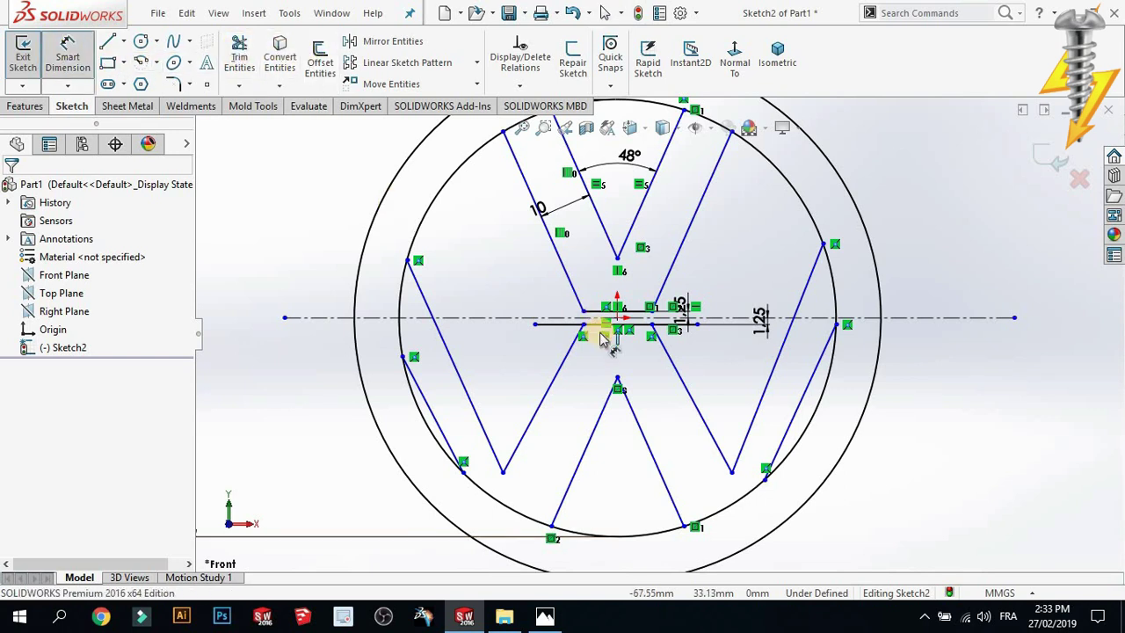
pyautogui.press('Escape')
pyautogui.click(700, 420)
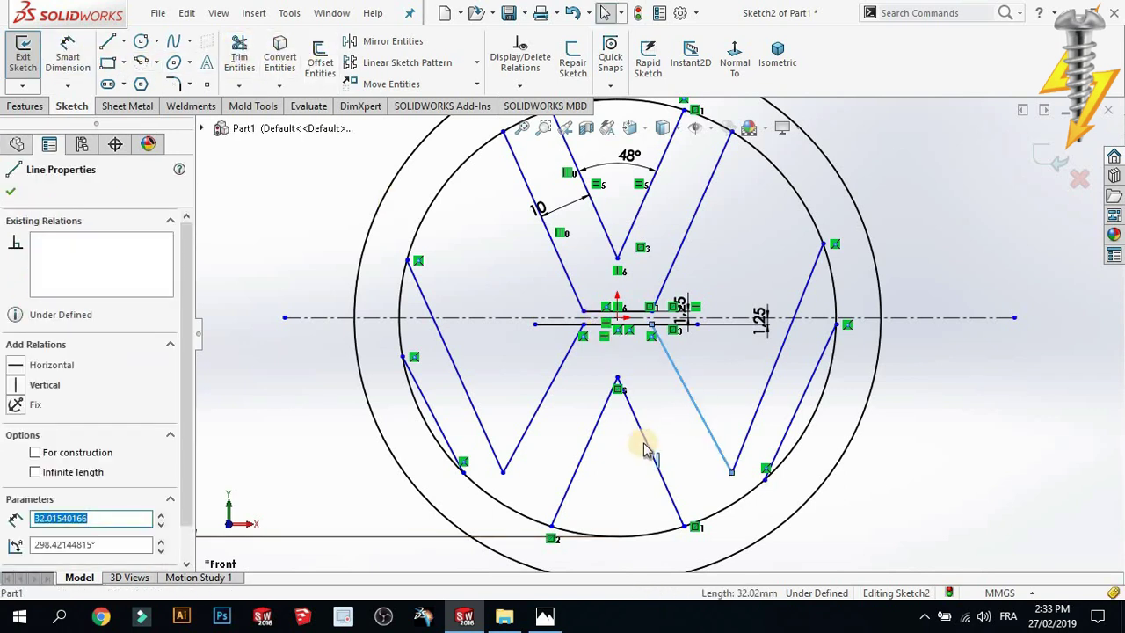
pyautogui.keyDown('ctrl'); pyautogui.click(644, 448); pyautogui.keyUp('ctrl')
pyautogui.rightClick(648, 431)
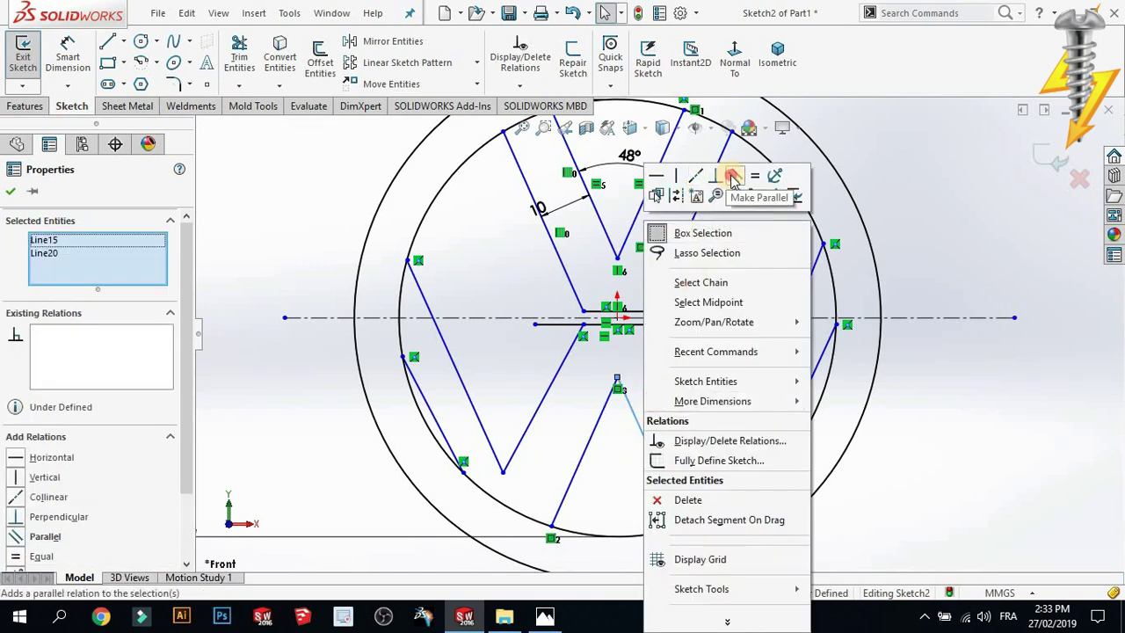
pyautogui.click(727, 176)
pyautogui.click(559, 379)
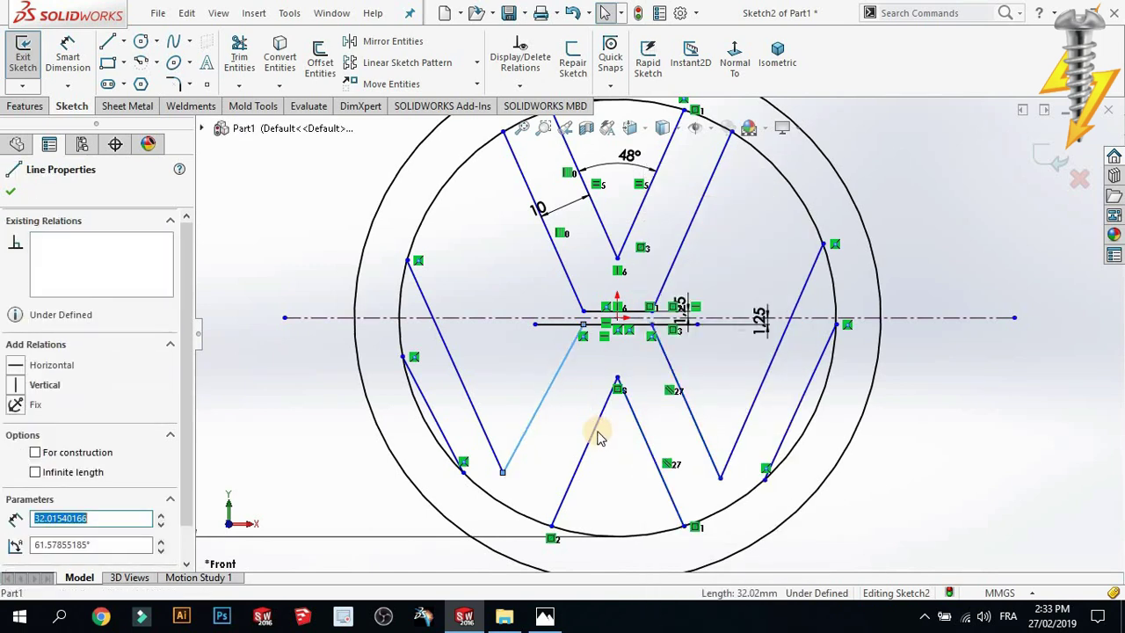
pyautogui.keyDown('ctrl'); pyautogui.click(598, 428); pyautogui.keyUp('ctrl')
pyautogui.rightClick(595, 215)
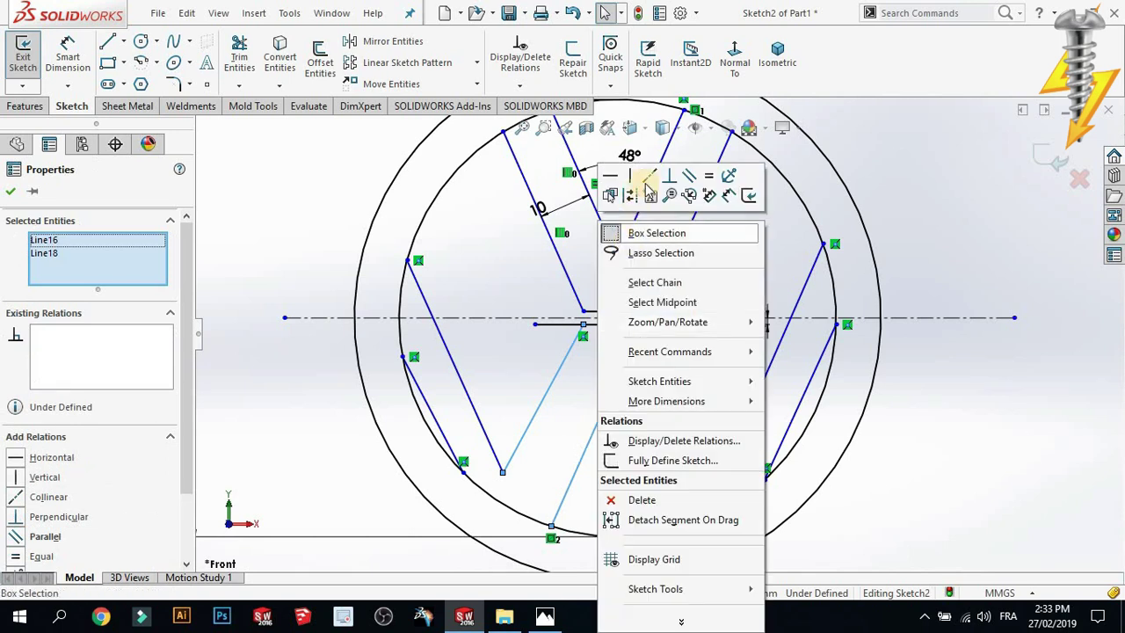
pyautogui.click(728, 175)
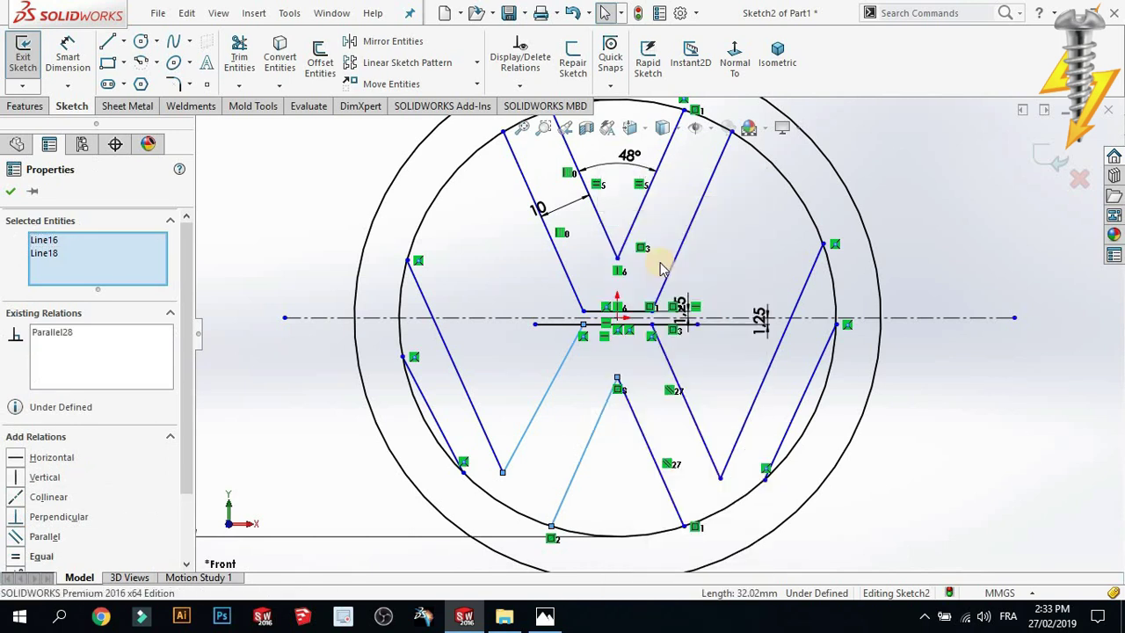
# Dimension the left and right parallel pairs 10 mm apart
pyautogui.click(70, 53)
pyautogui.click(561, 381)
pyautogui.click(586, 444)
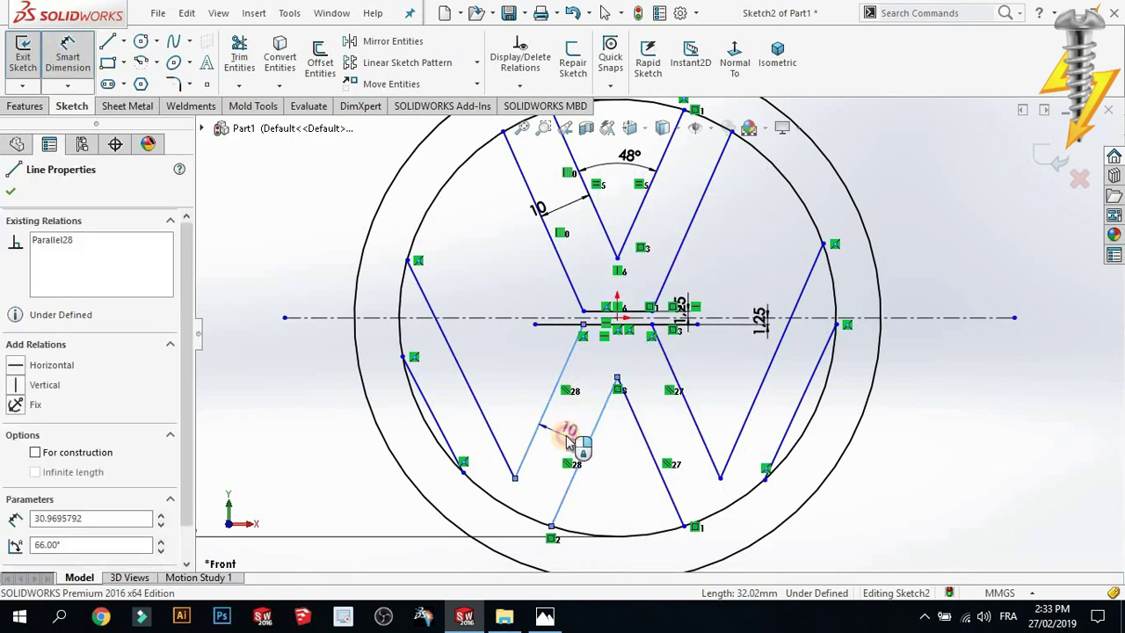
pyautogui.click(570, 444)
pyautogui.press('Return')
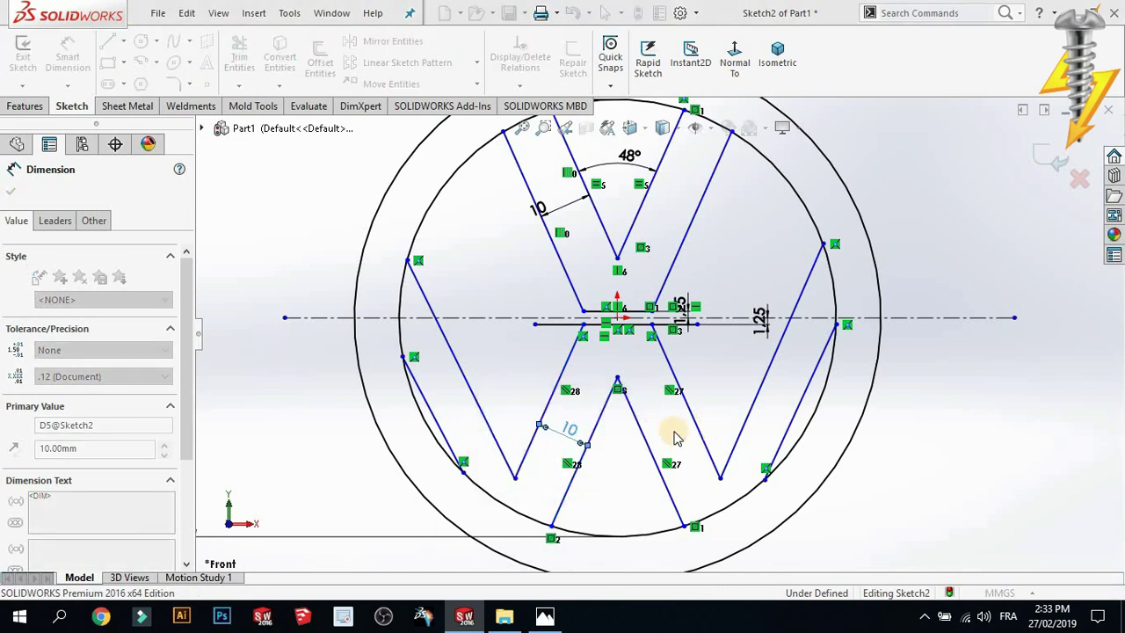
pyautogui.click(699, 431)
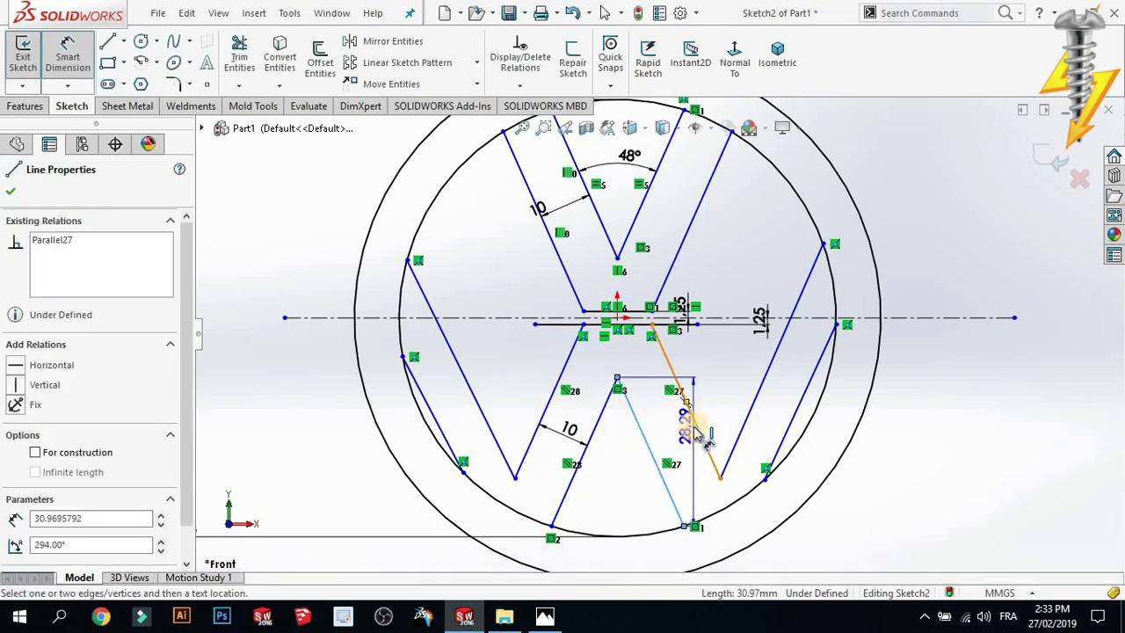
pyautogui.click(698, 431)
pyautogui.click(675, 431)
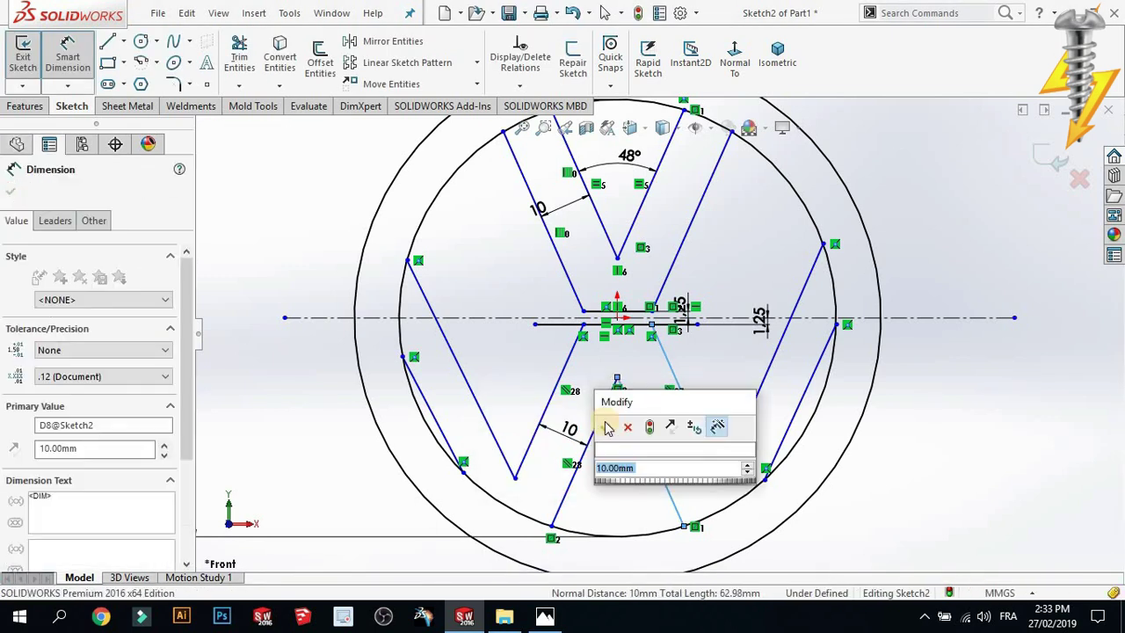
pyautogui.click(607, 427)
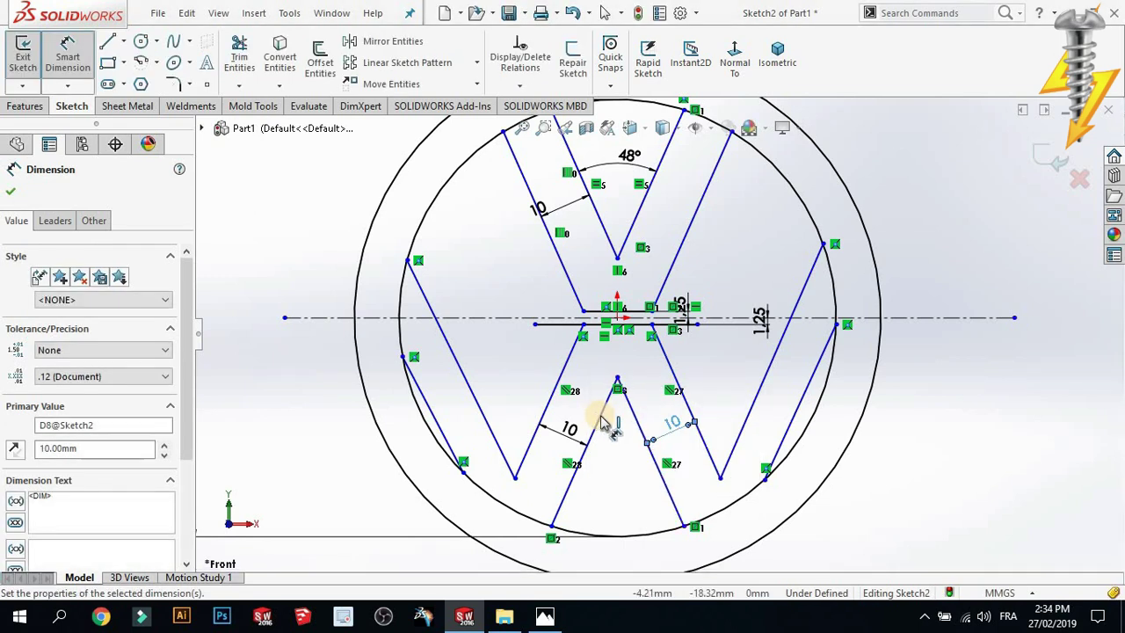
# Add a 48° angle between the V's inner lines, undo it as over-defining, and check the reference
pyautogui.click(642, 430)
pyautogui.click(602, 413)
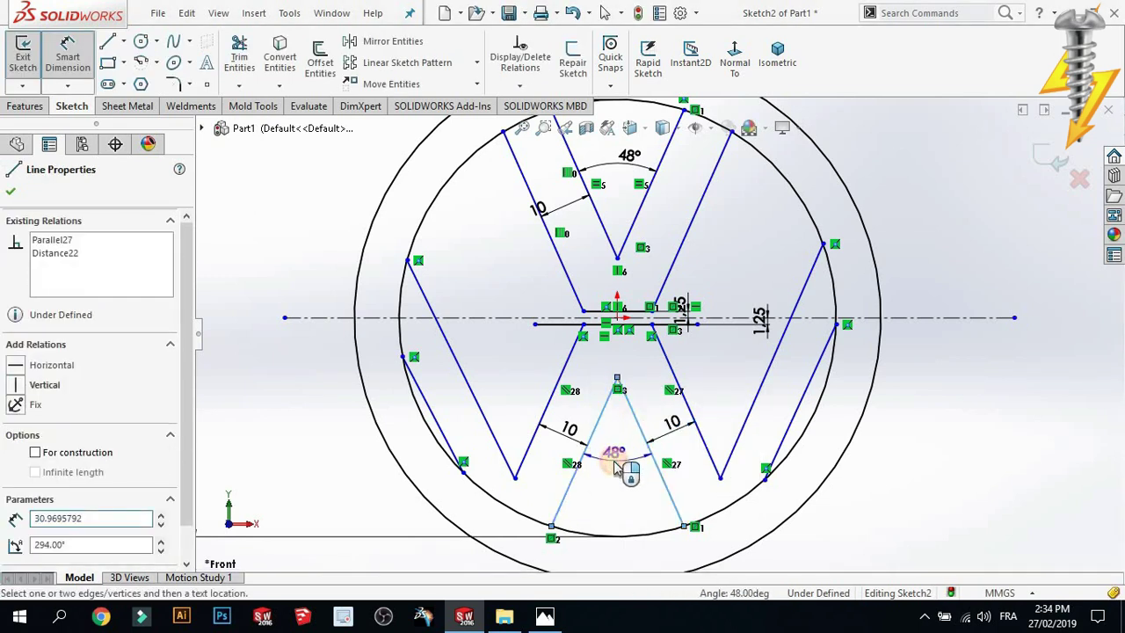
pyautogui.click(620, 466)
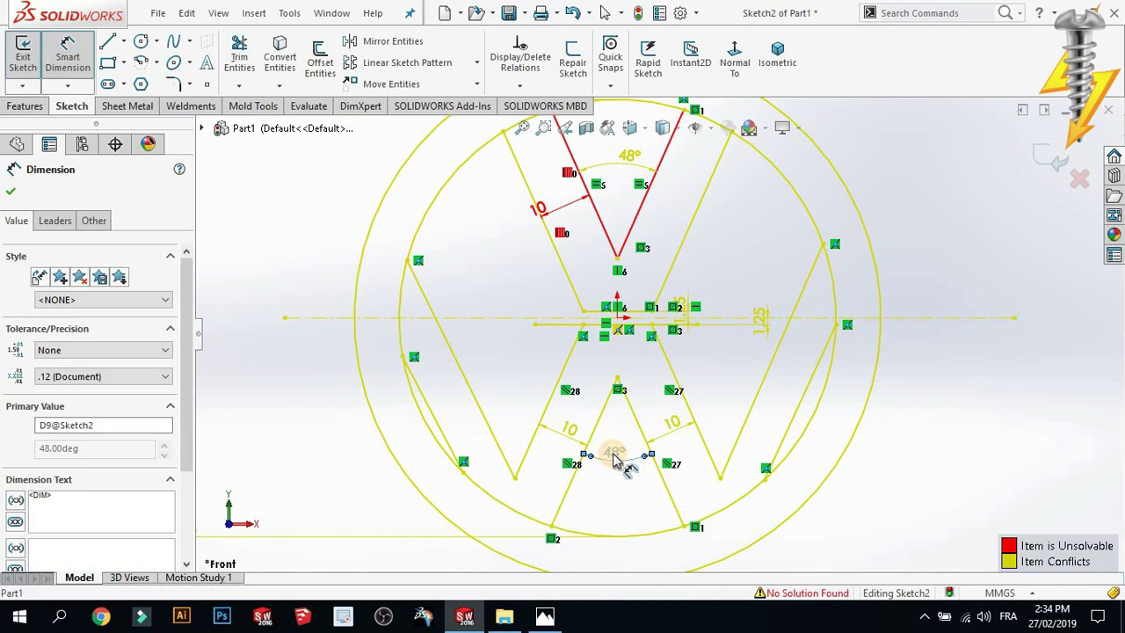
pyautogui.hotkey('ctrl', 'z')
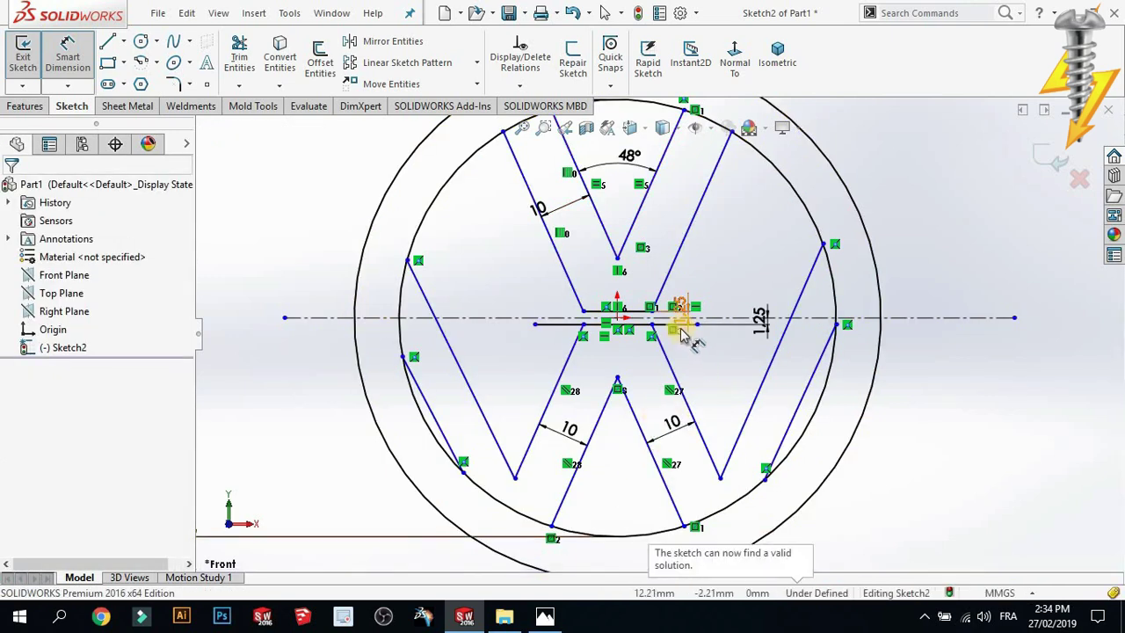
pyautogui.click(545, 618)
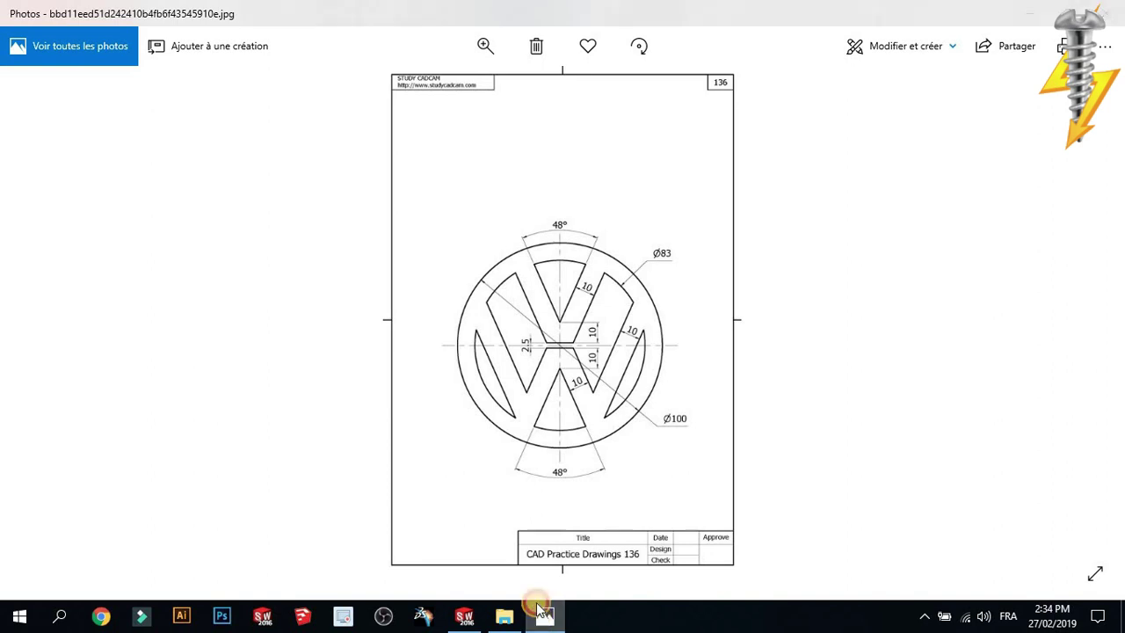
pyautogui.click(538, 606)
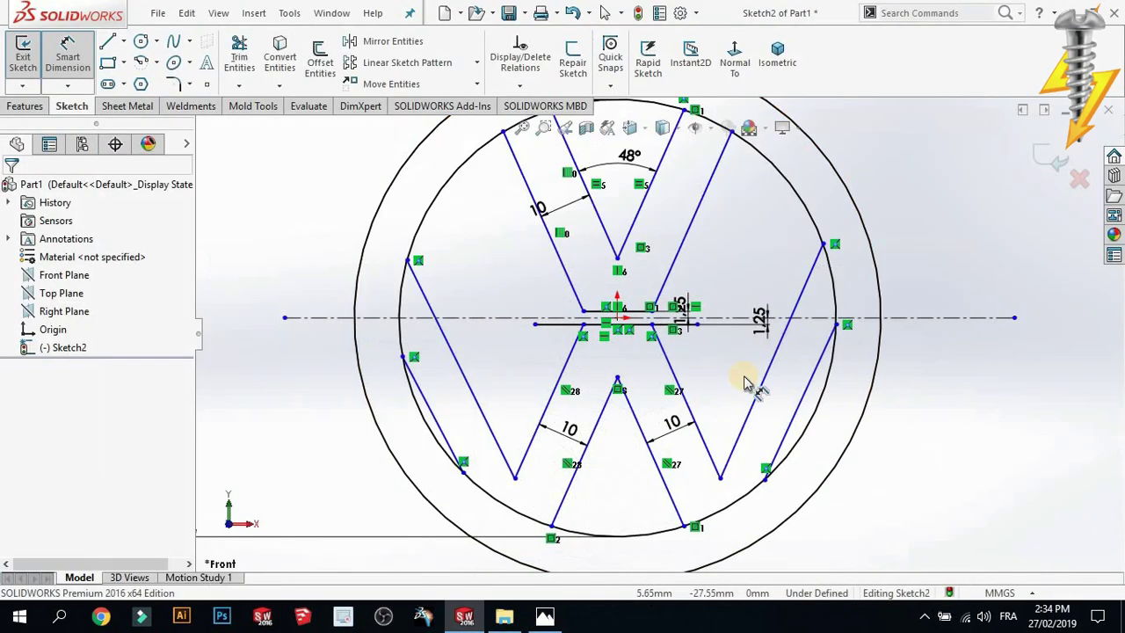
# Make the outer left arm lines parallel and the outer right arm lines parallel
pyautogui.click(424, 404)
pyautogui.keyDown('ctrl'); pyautogui.click(457, 354); pyautogui.keyUp('ctrl')
pyautogui.rightClick(457, 354)
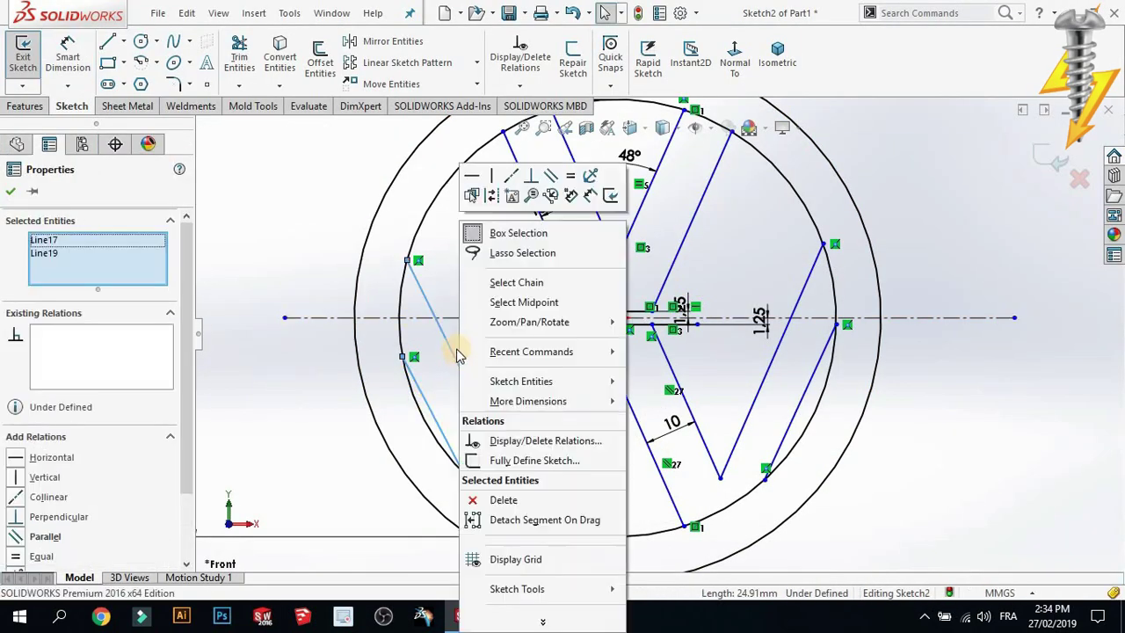
pyautogui.click(550, 176)
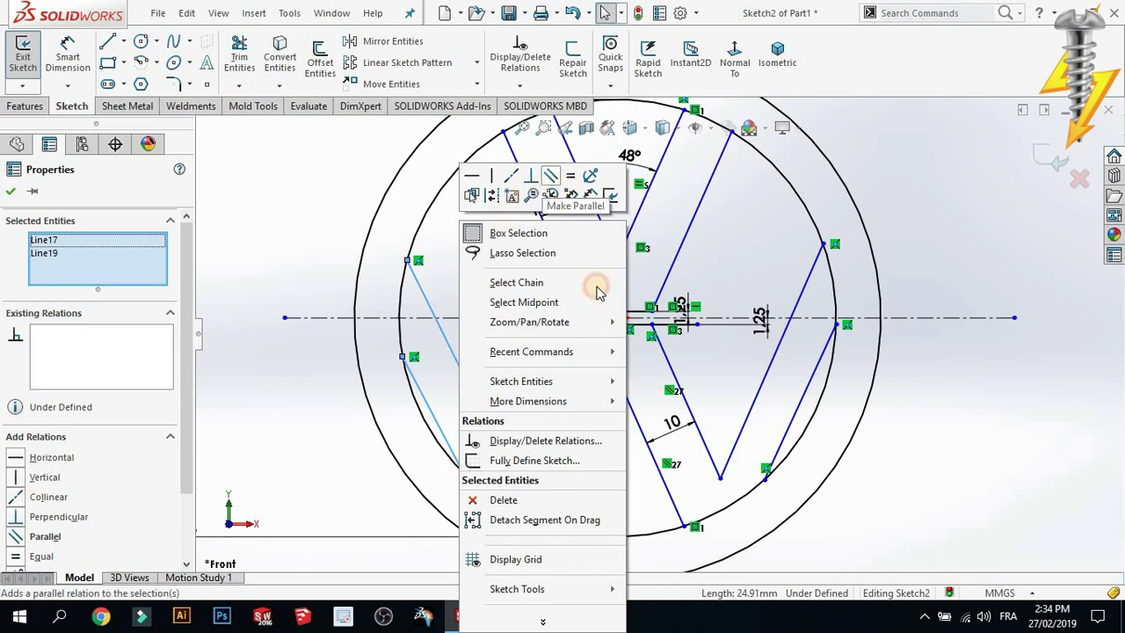
pyautogui.click(777, 390)
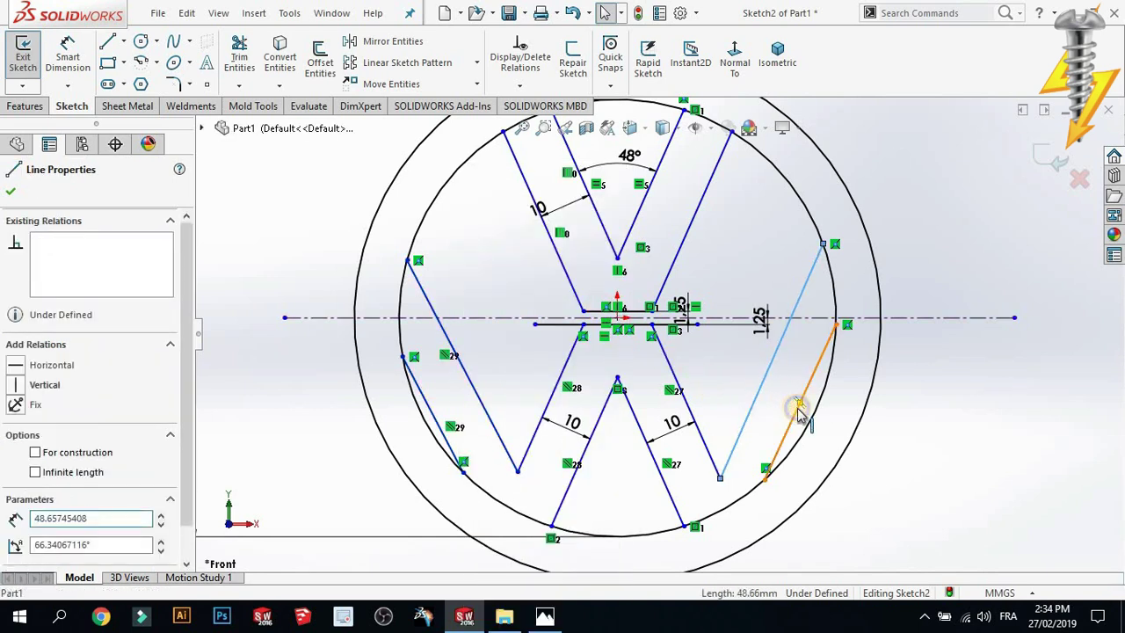
pyautogui.keyDown('ctrl'); pyautogui.click(793, 406); pyautogui.keyUp('ctrl')
pyautogui.rightClick(794, 406)
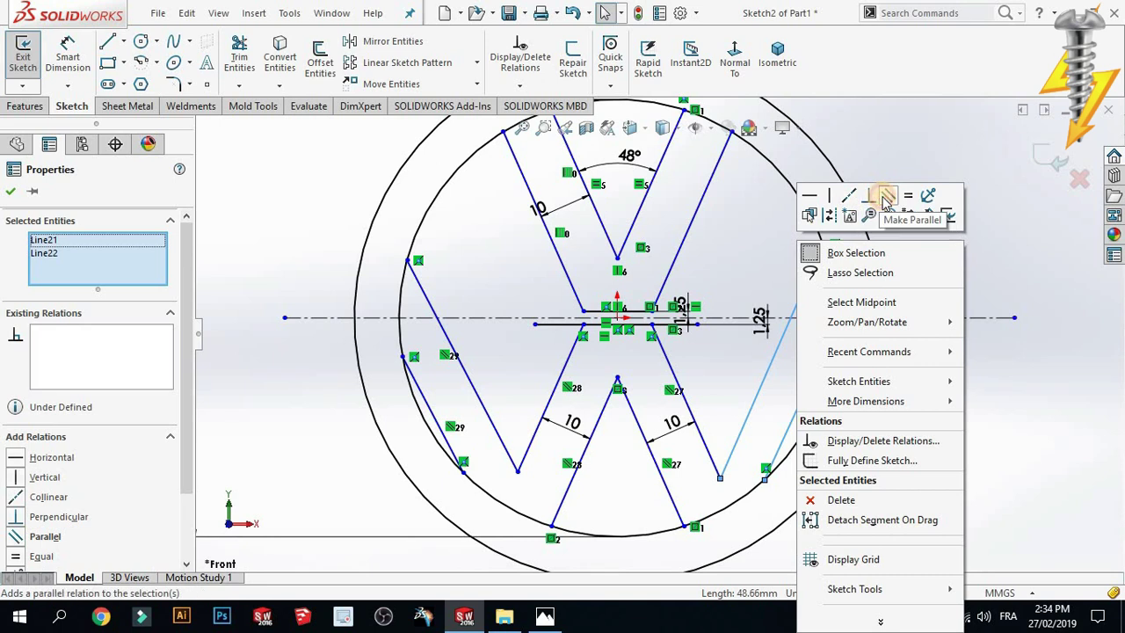
pyautogui.click(887, 196)
# Dimension the right and left outer line pairs 10 mm apart
pyautogui.click(67, 54)
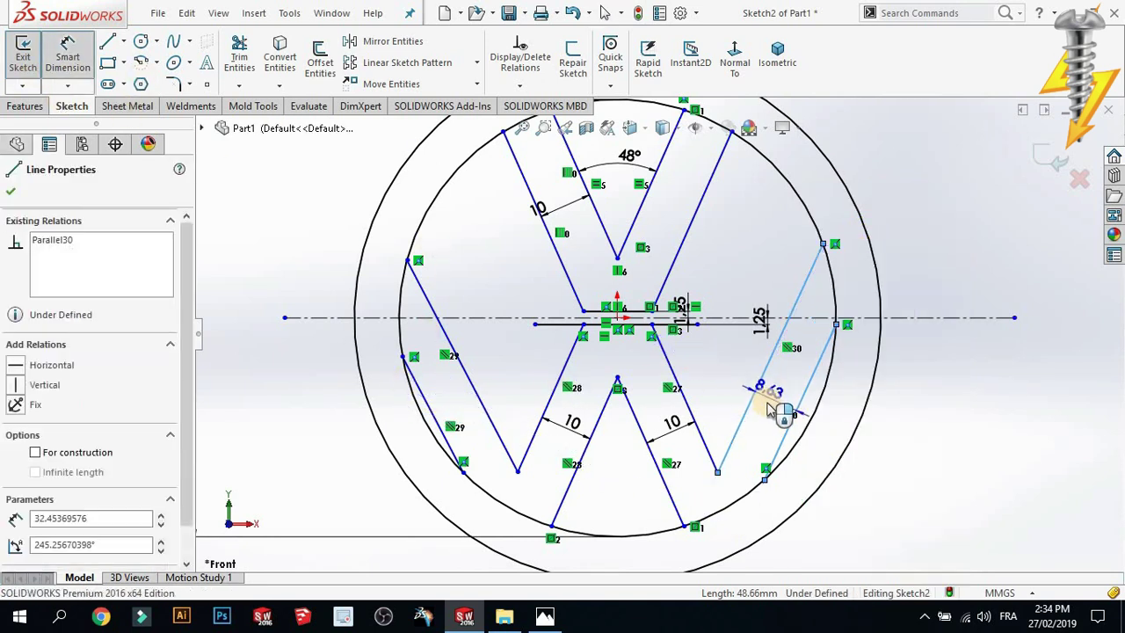
pyautogui.click(774, 411)
pyautogui.write('10')
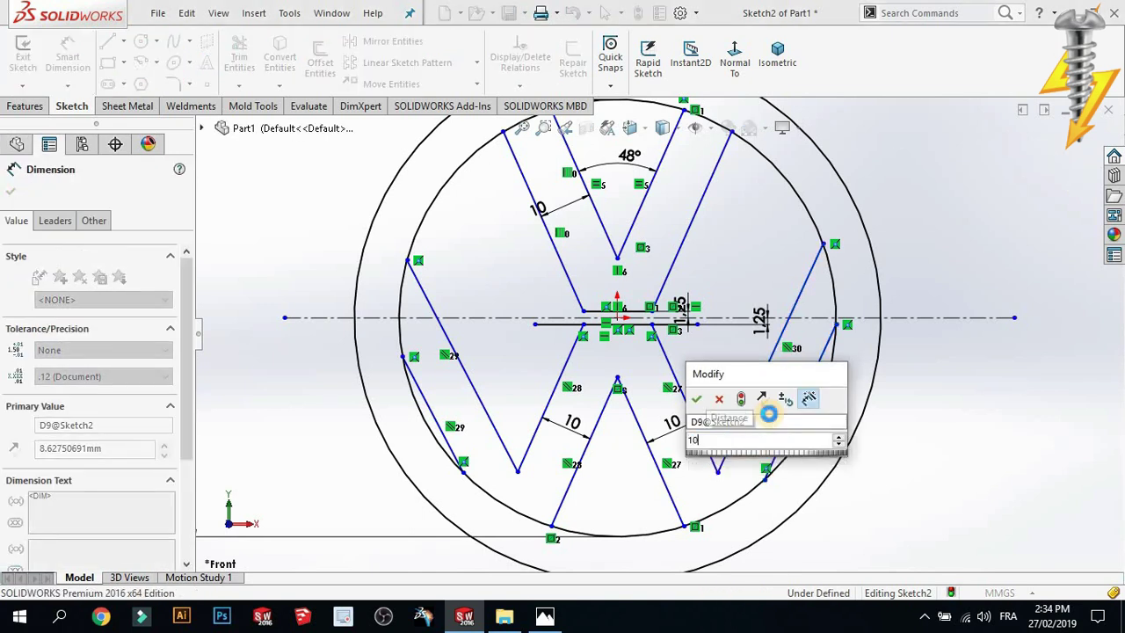
pyautogui.press('Return')
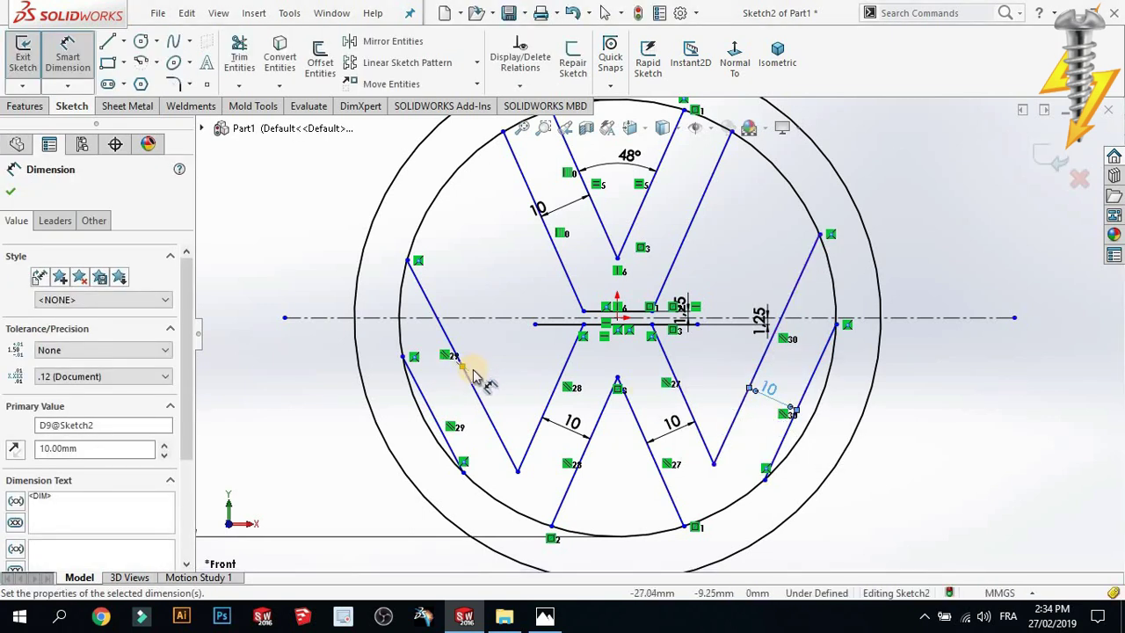
pyautogui.click(470, 384)
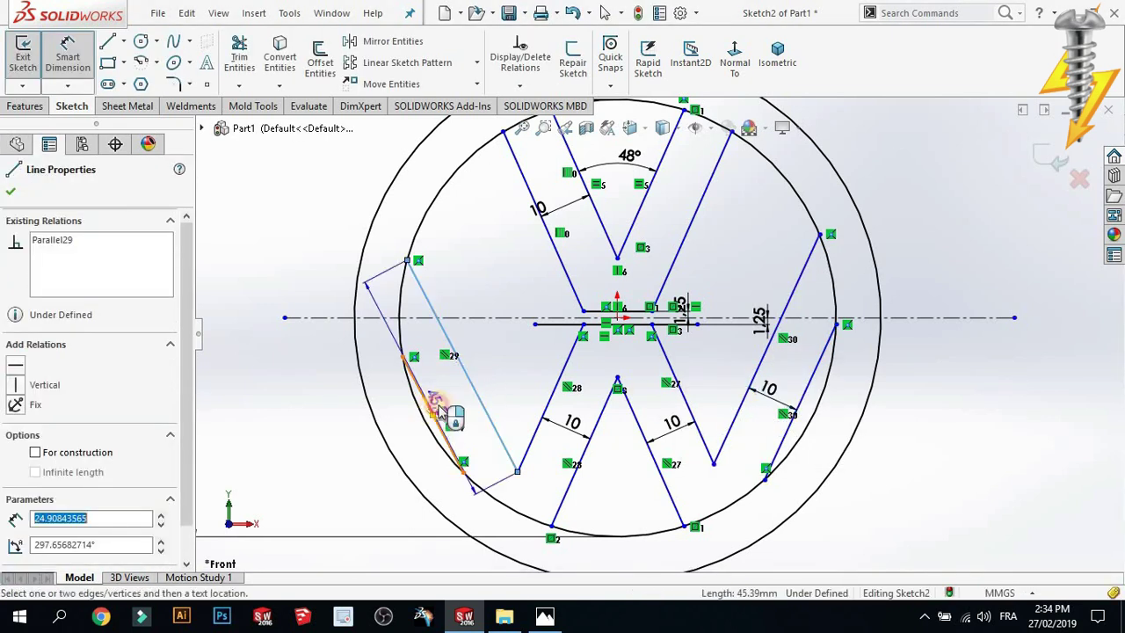
pyautogui.click(443, 403)
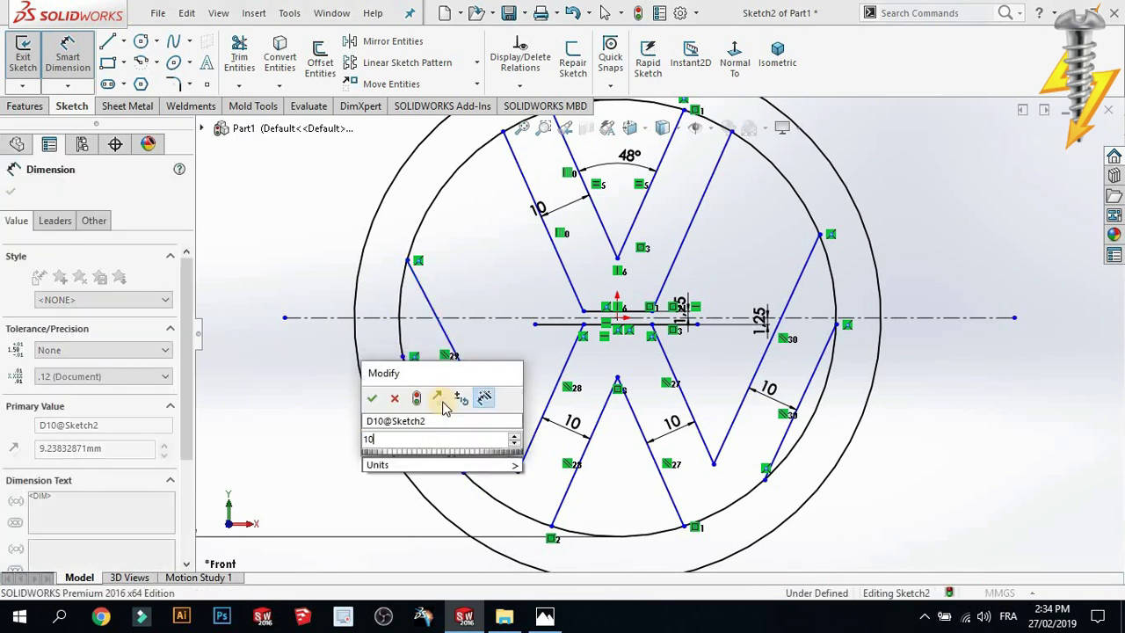
pyautogui.click(545, 618)
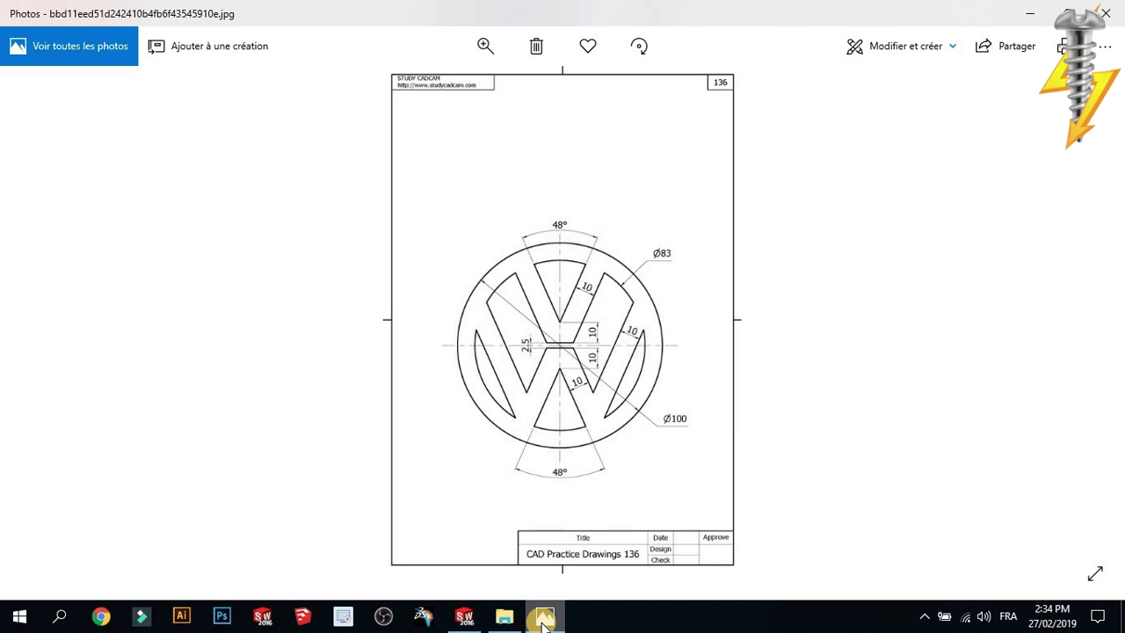
# Minimize the Photos reference image so the SOLIDWORKS sketch is in front again
pyautogui.click(542, 619)
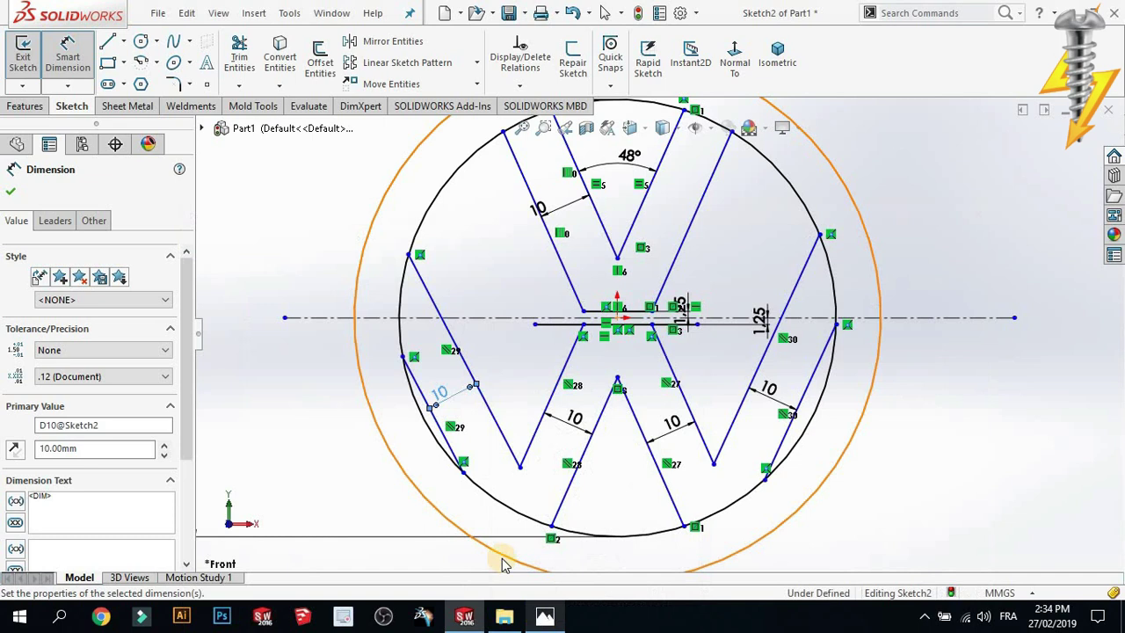
# Slide the left end point up the inner circle and make the left outer stroke parallel to its inner stroke
pyautogui.click(402, 349)
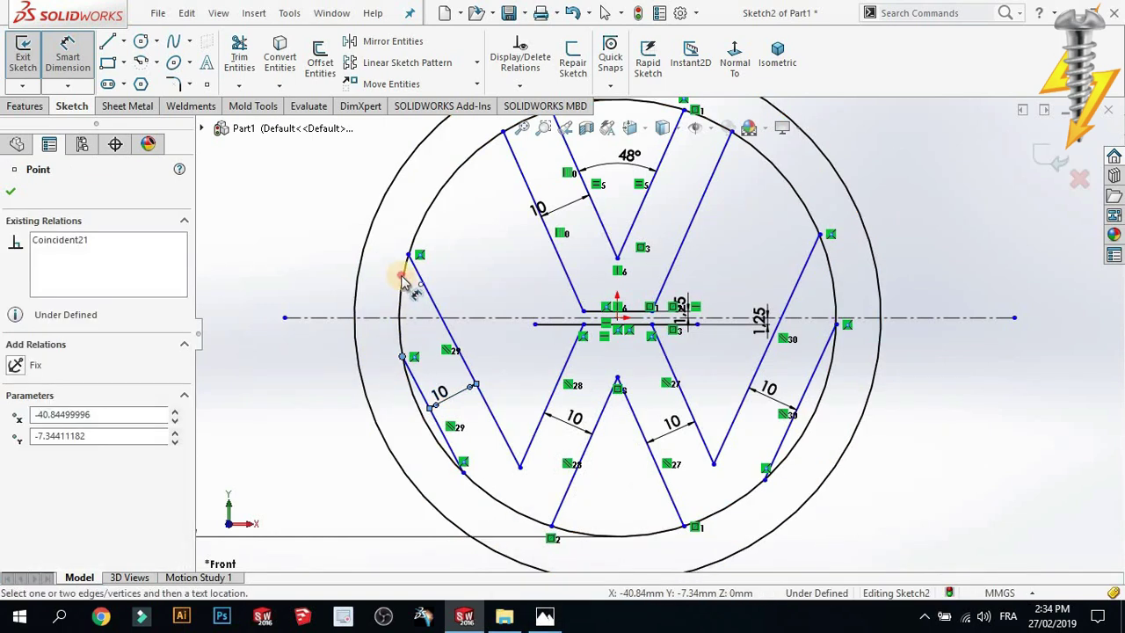
pyautogui.press('Escape')
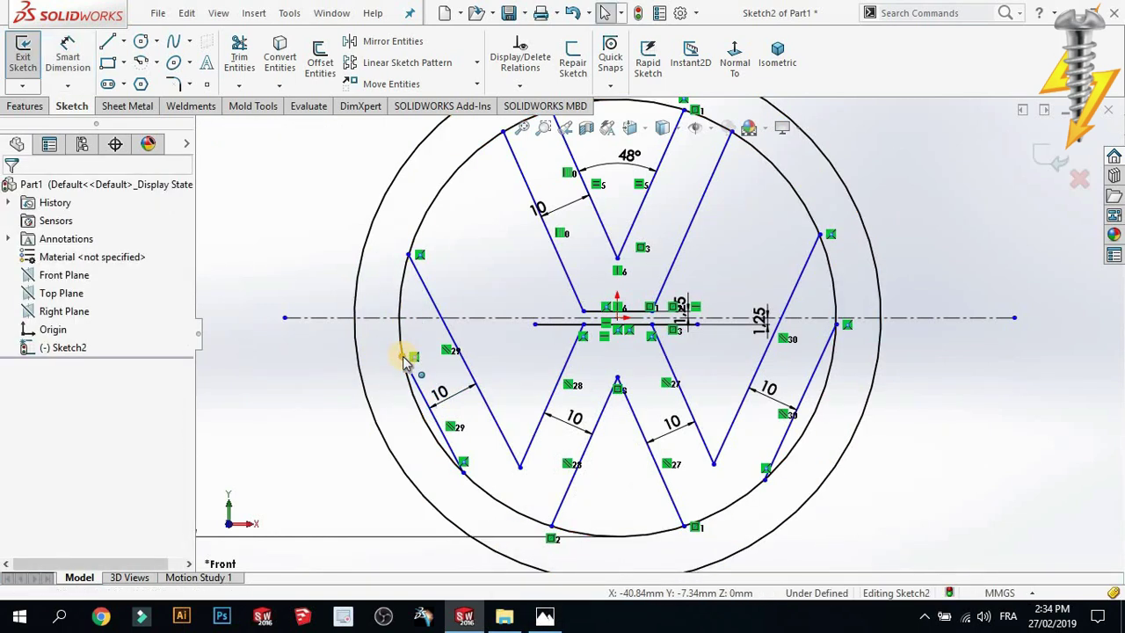
pyautogui.moveTo(403, 336); pyautogui.dragTo(402, 285)
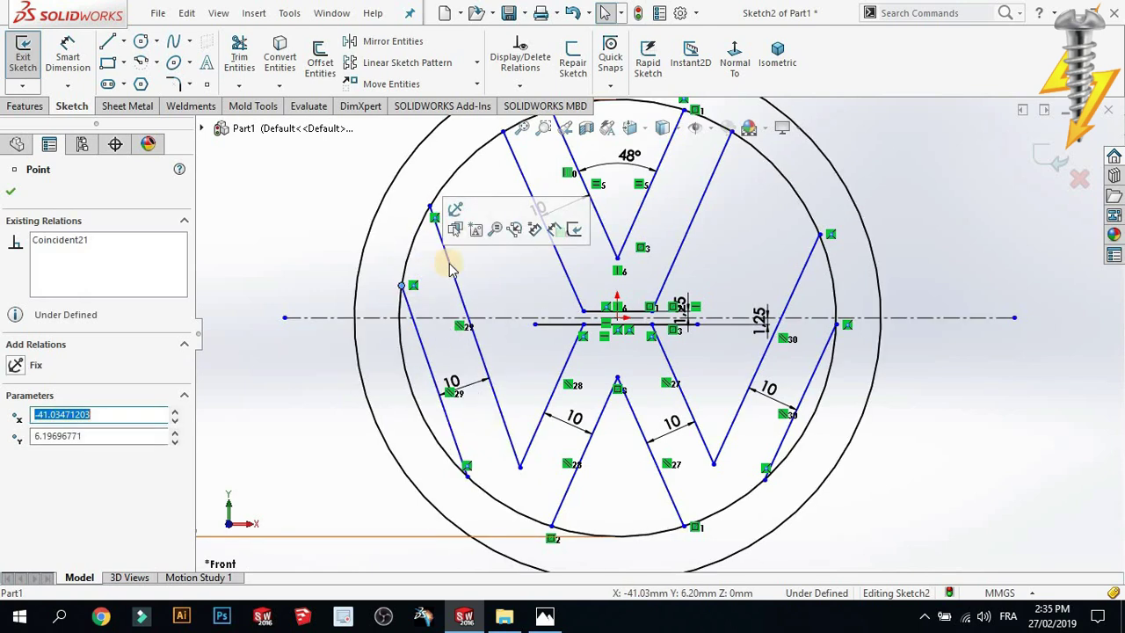
pyautogui.click(472, 335)
pyautogui.keyDown('ctrl'); pyautogui.click(553, 257); pyautogui.keyUp('ctrl')
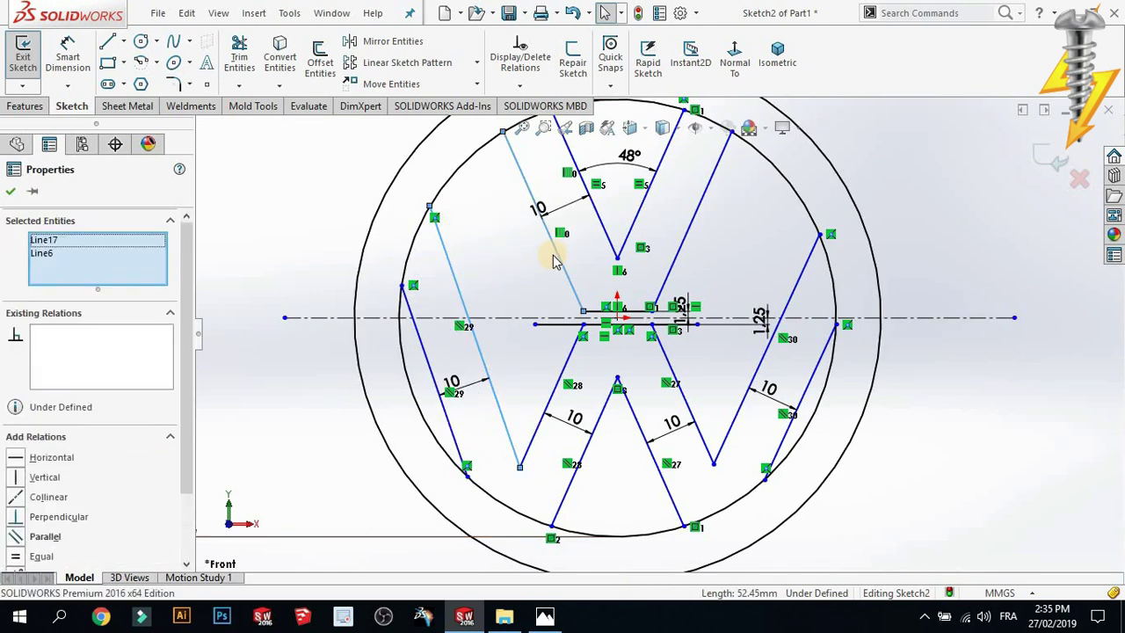
pyautogui.rightClick(553, 255)
pyautogui.click(648, 178)
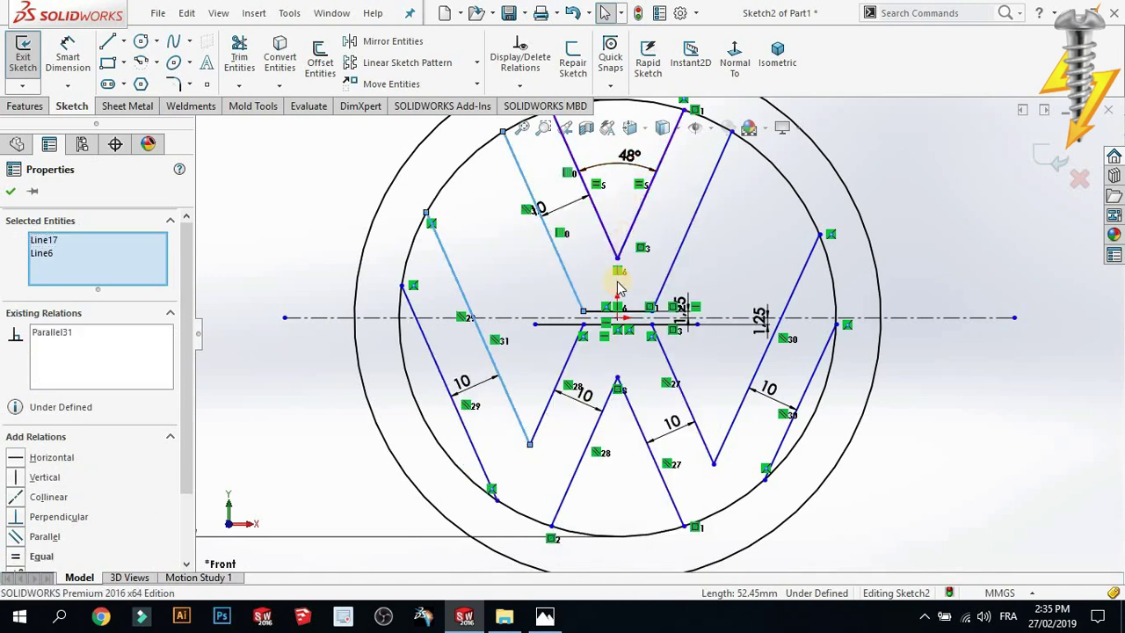
# Make the right outer stroke parallel to its inner stroke and move its end point onto the inner circle
pyautogui.click(786, 297)
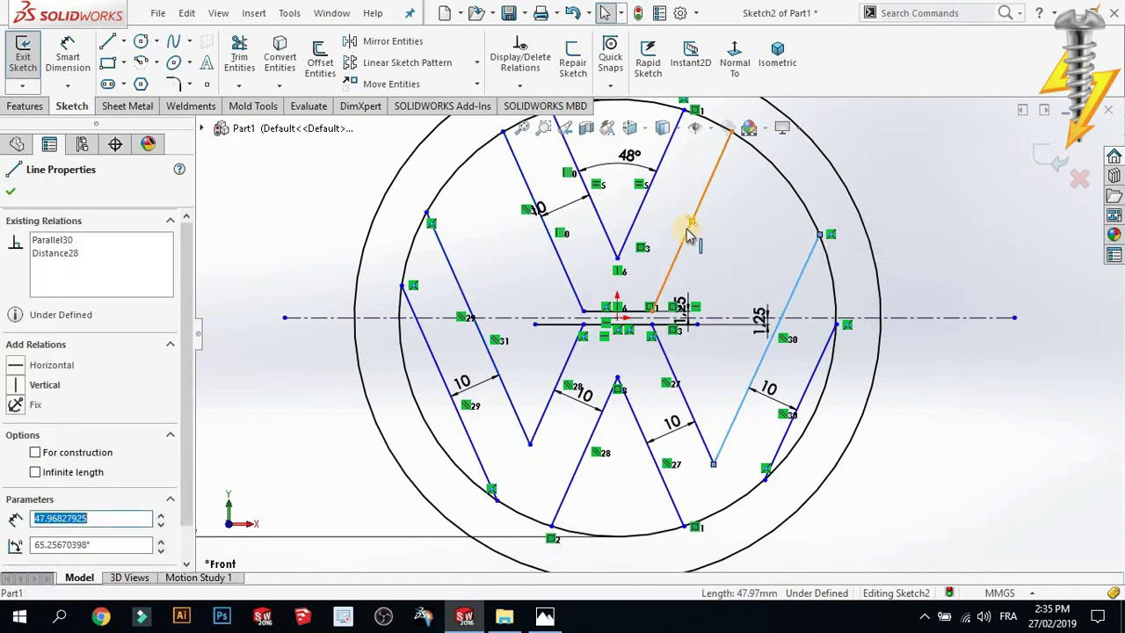
pyautogui.keyDown('ctrl'); pyautogui.click(686, 231); pyautogui.keyUp('ctrl')
pyautogui.rightClick(687, 224)
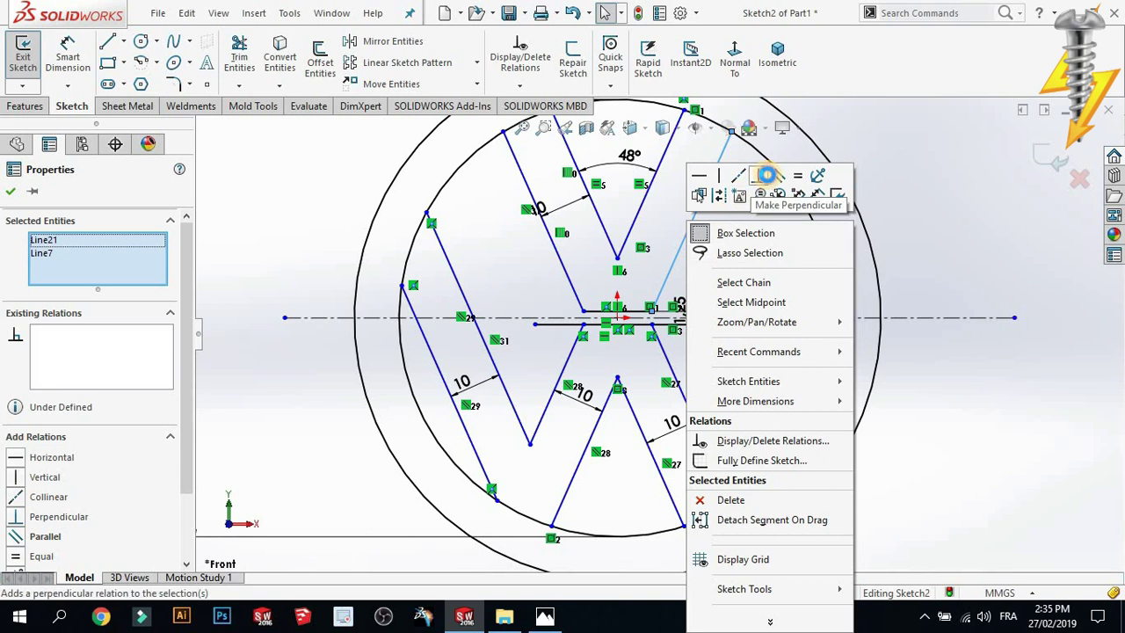
pyautogui.click(761, 177)
pyautogui.hotkey('ctrl', 'z')
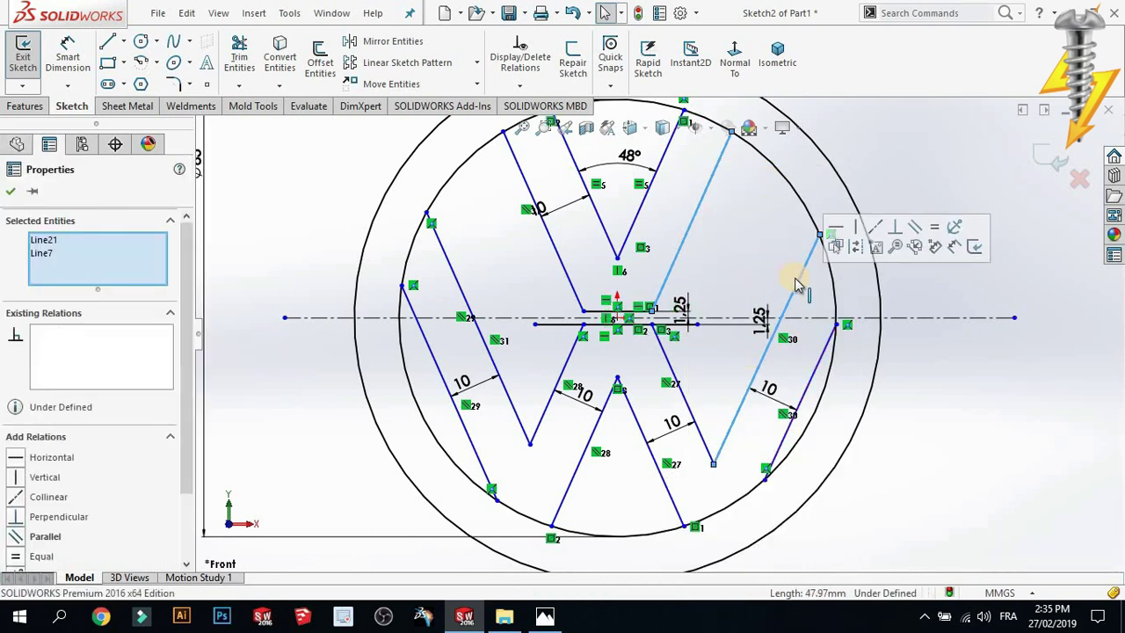
pyautogui.click(914, 227)
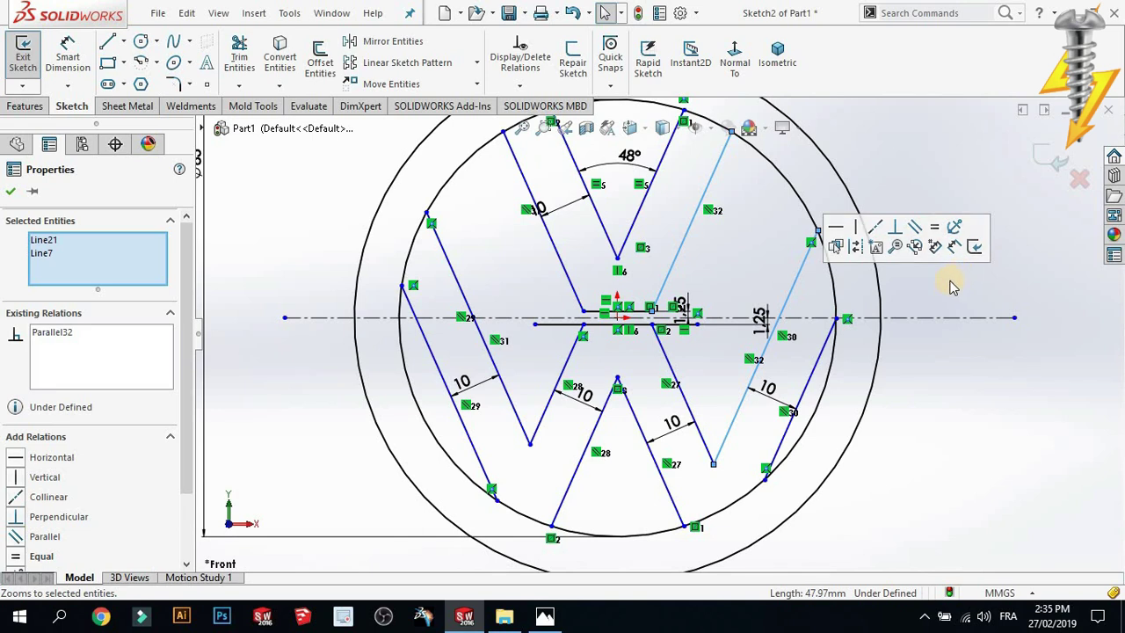
pyautogui.click(936, 290)
pyautogui.moveTo(844, 318); pyautogui.dragTo(833, 281)
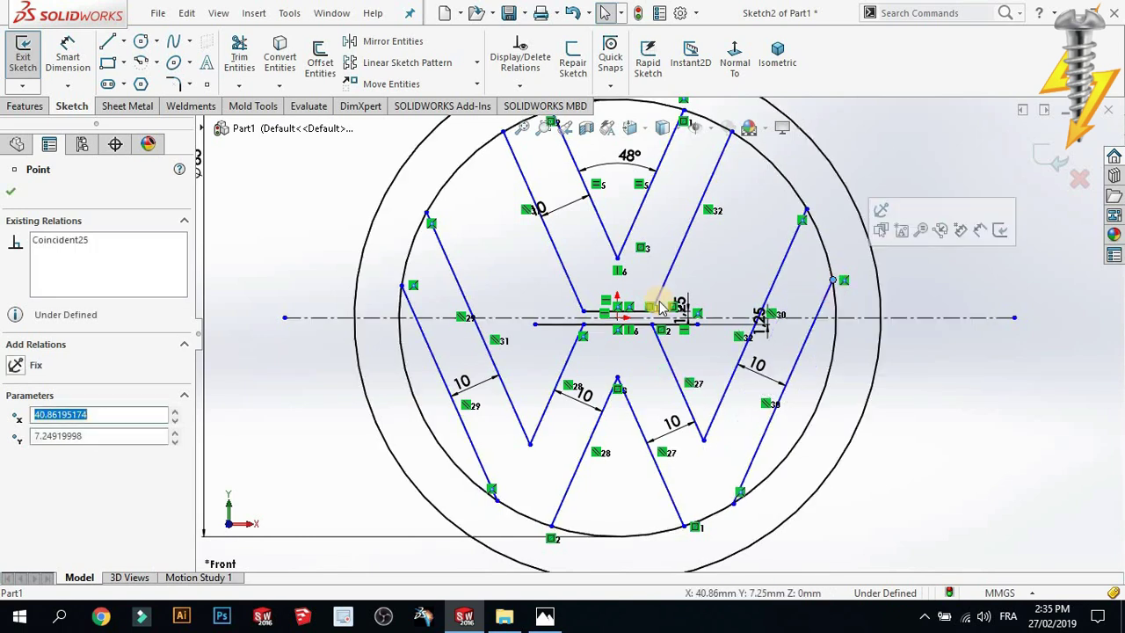
# Make the left and right end points horizontal, then compare with the reference drawing
pyautogui.keyDown('ctrl'); pyautogui.click(402, 287); pyautogui.keyUp('ctrl')
pyautogui.rightClick(403, 286)
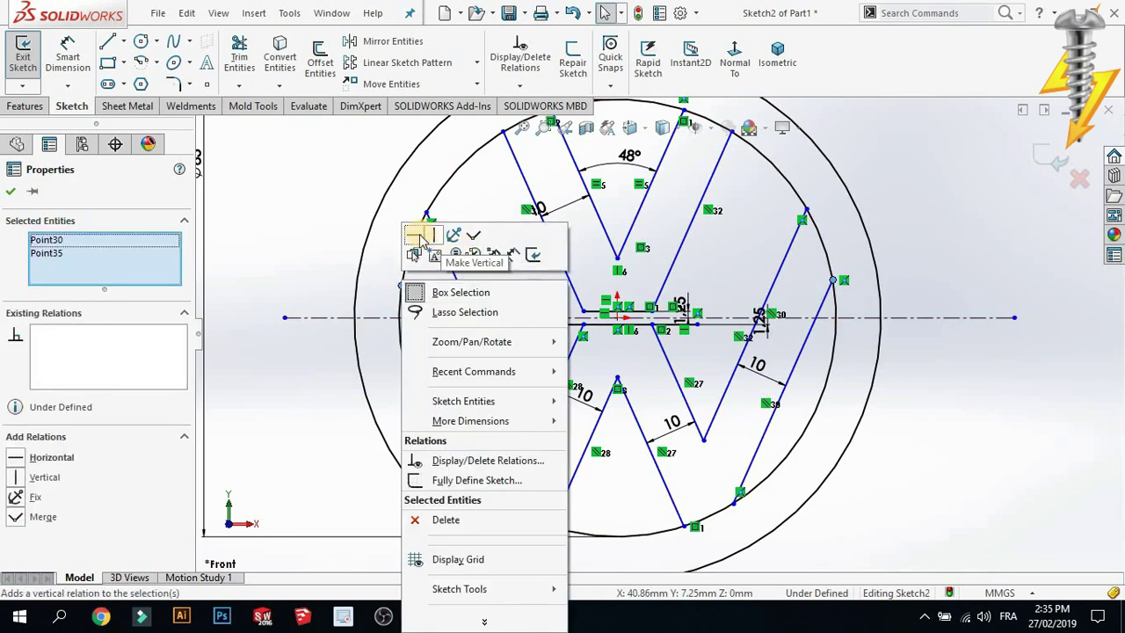
pyautogui.click(419, 235)
pyautogui.click(919, 220)
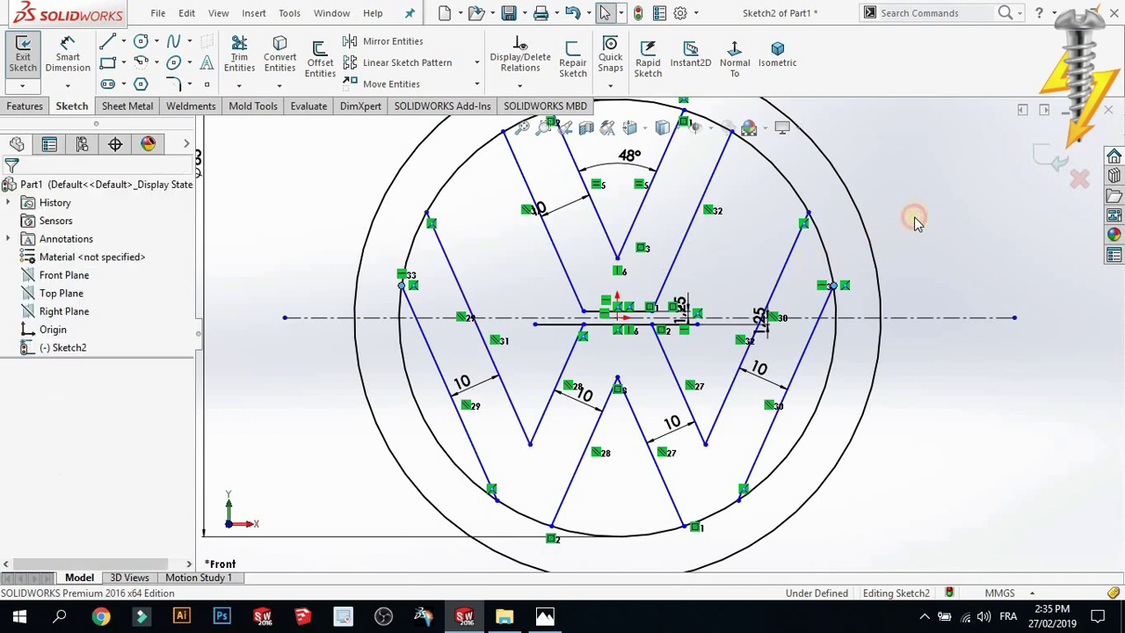
pyautogui.click(543, 617)
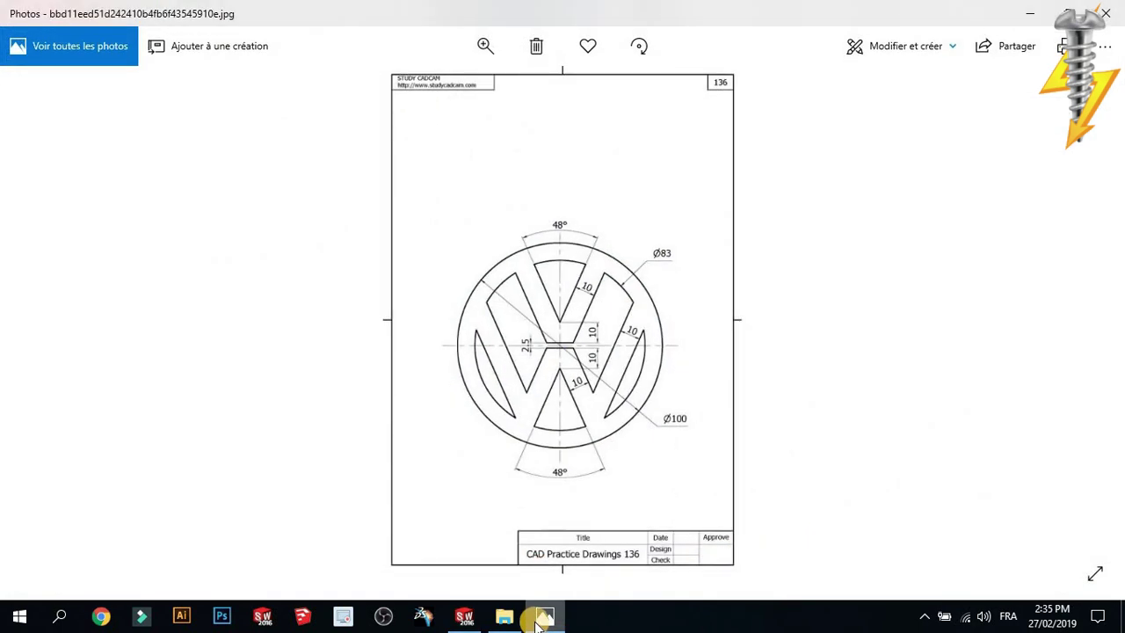
pyautogui.click(536, 618)
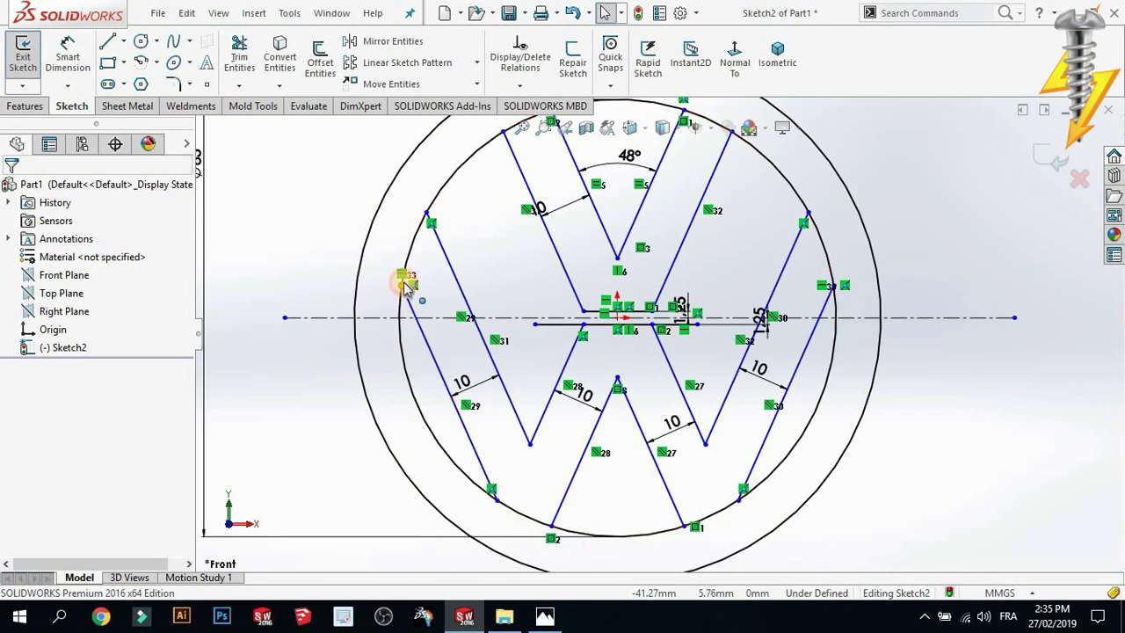
# Dimension the outer W end points 8 mm above the horizontal centreline
pyautogui.click(407, 284)
pyautogui.moveTo(404, 272); pyautogui.dragTo(403, 275)
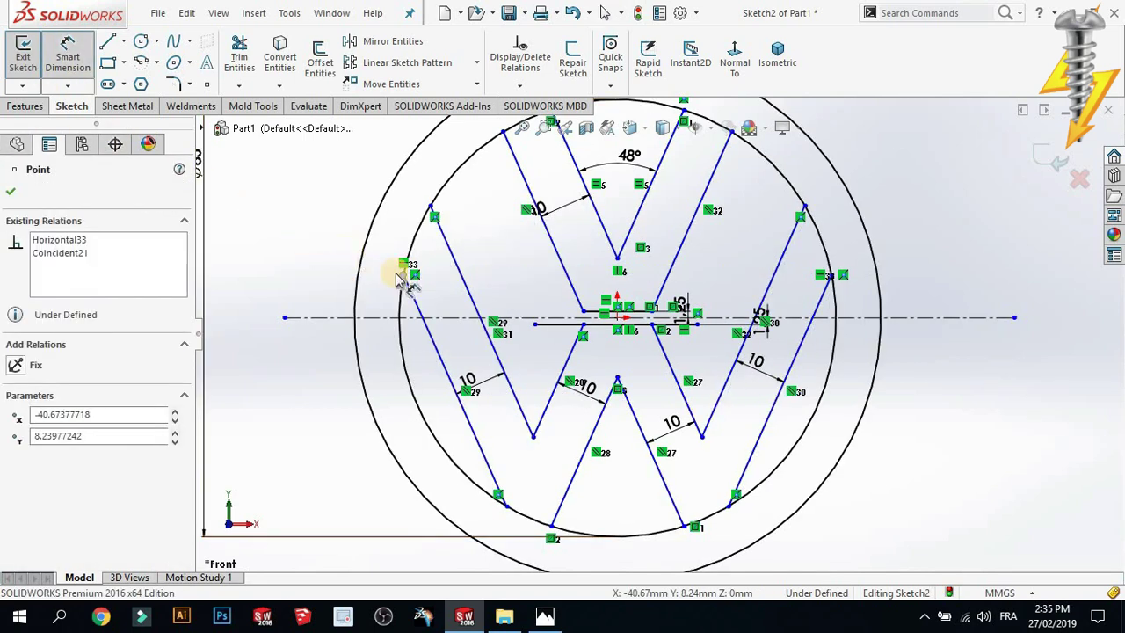
pyautogui.click(411, 317)
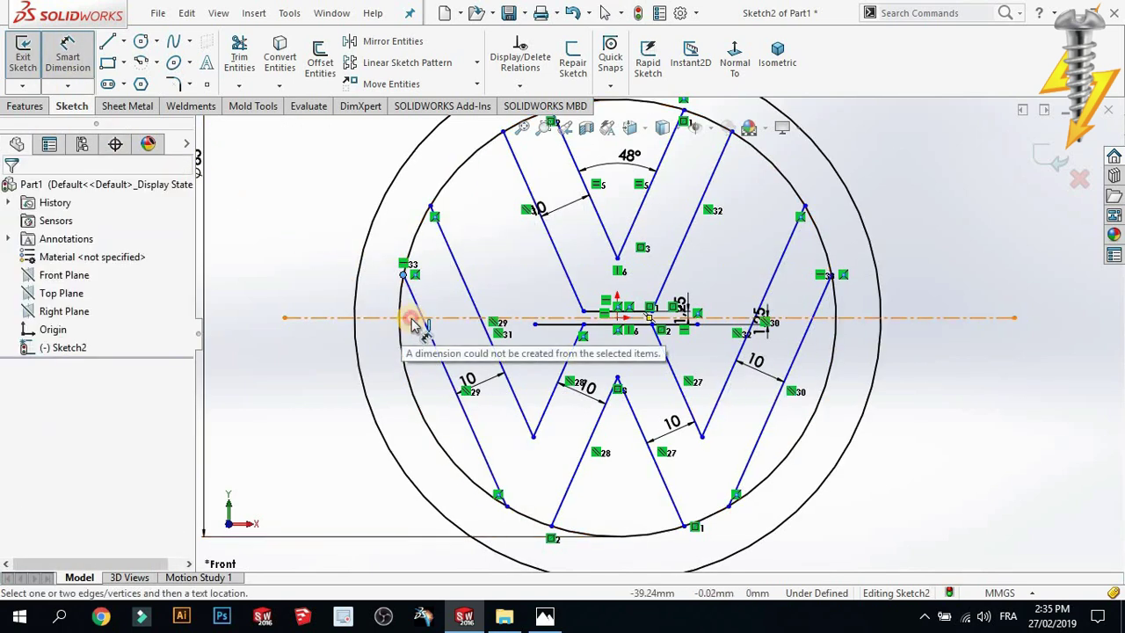
pyautogui.click(286, 299)
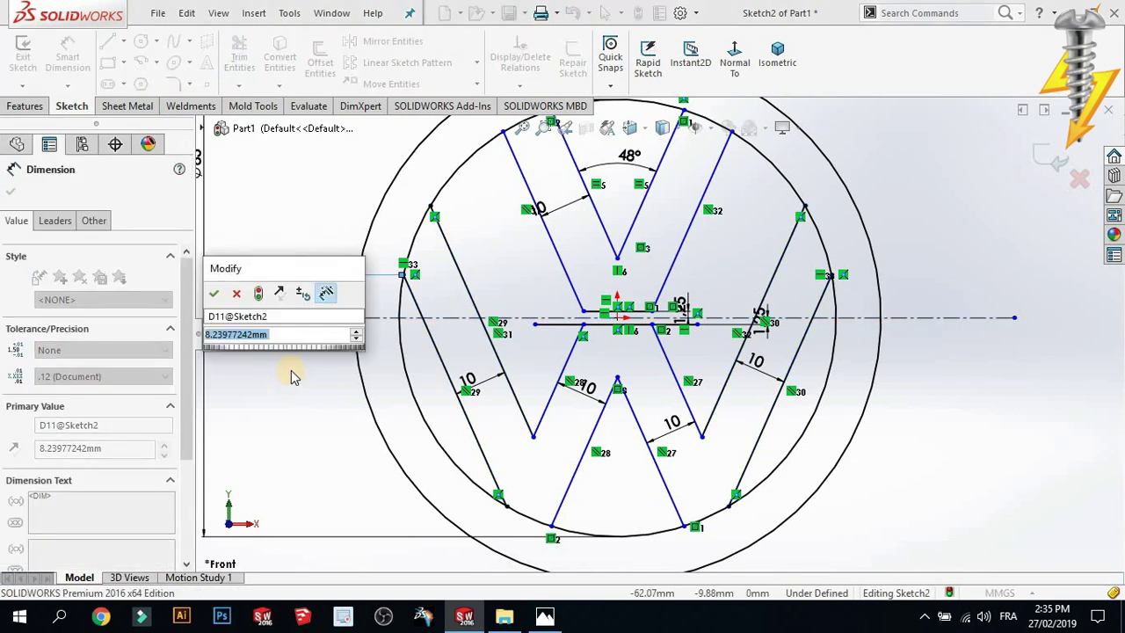
pyautogui.write('8')
pyautogui.press('Return')
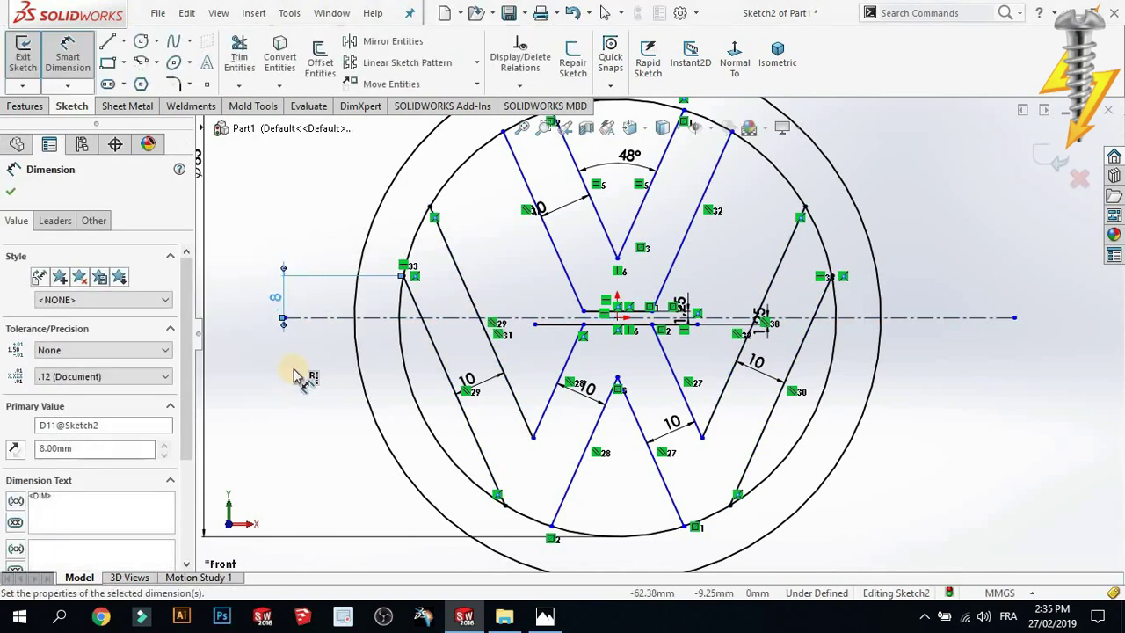
pyautogui.click(237, 56)
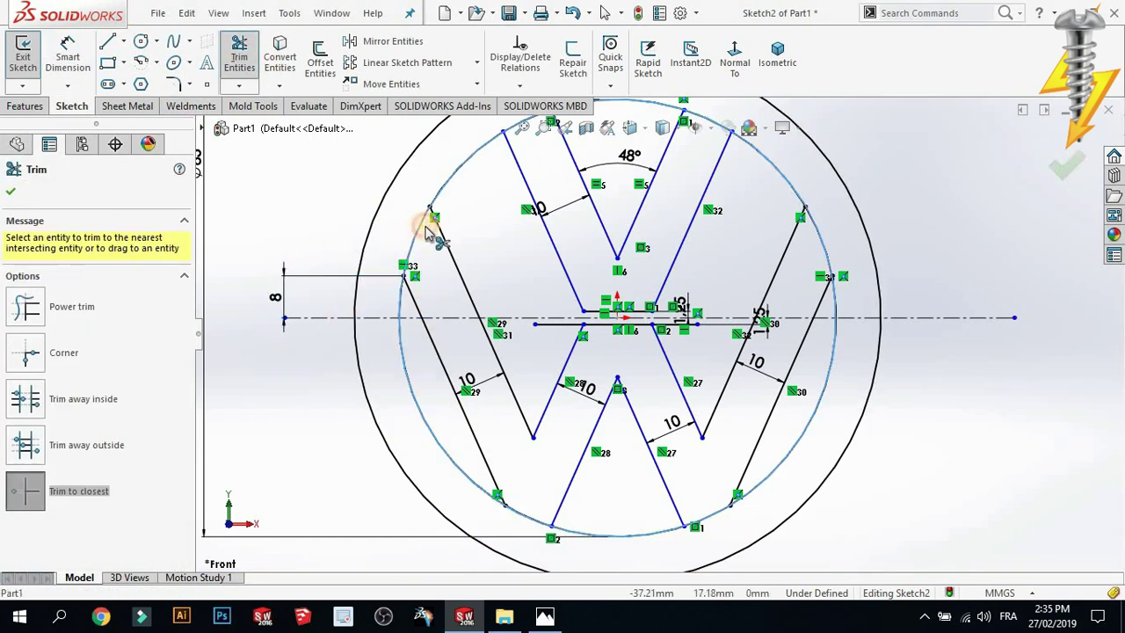
# Trim the leftover inner-circle arcs and the short horizontal centre line out of the logo outline
pyautogui.press('f')
pyautogui.click(563, 192)
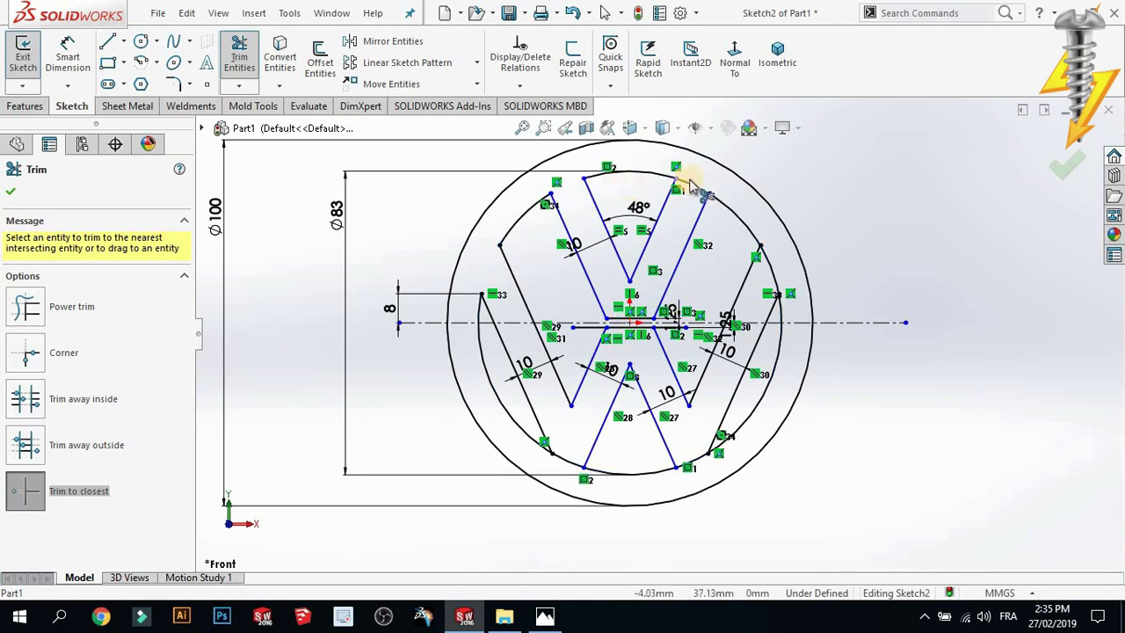
pyautogui.click(694, 189)
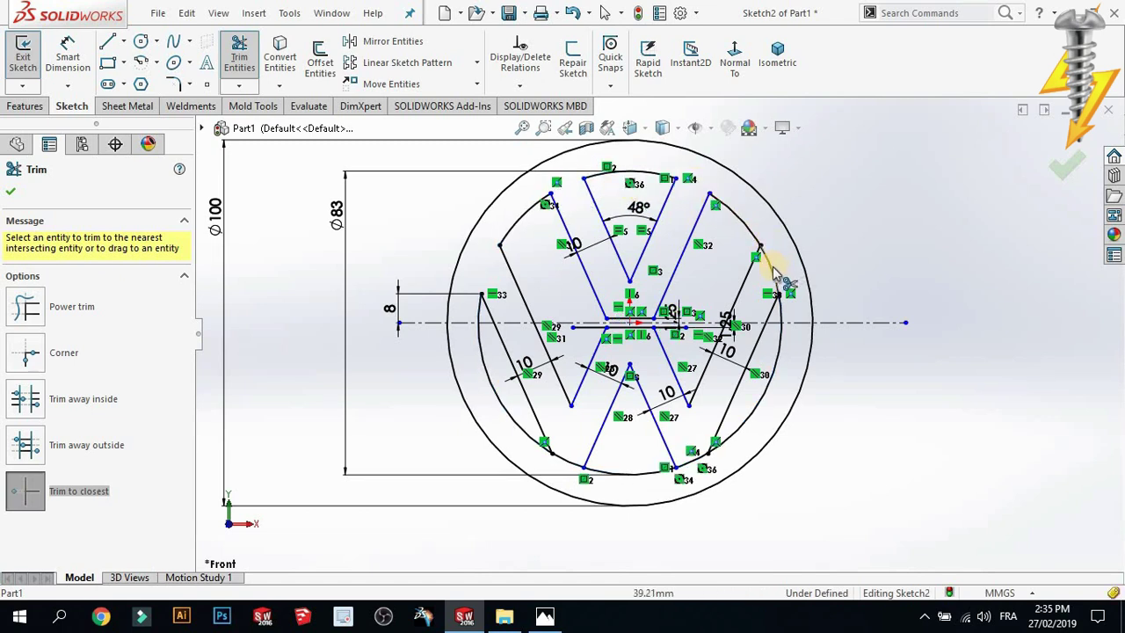
pyautogui.click(771, 269)
pyautogui.click(693, 464)
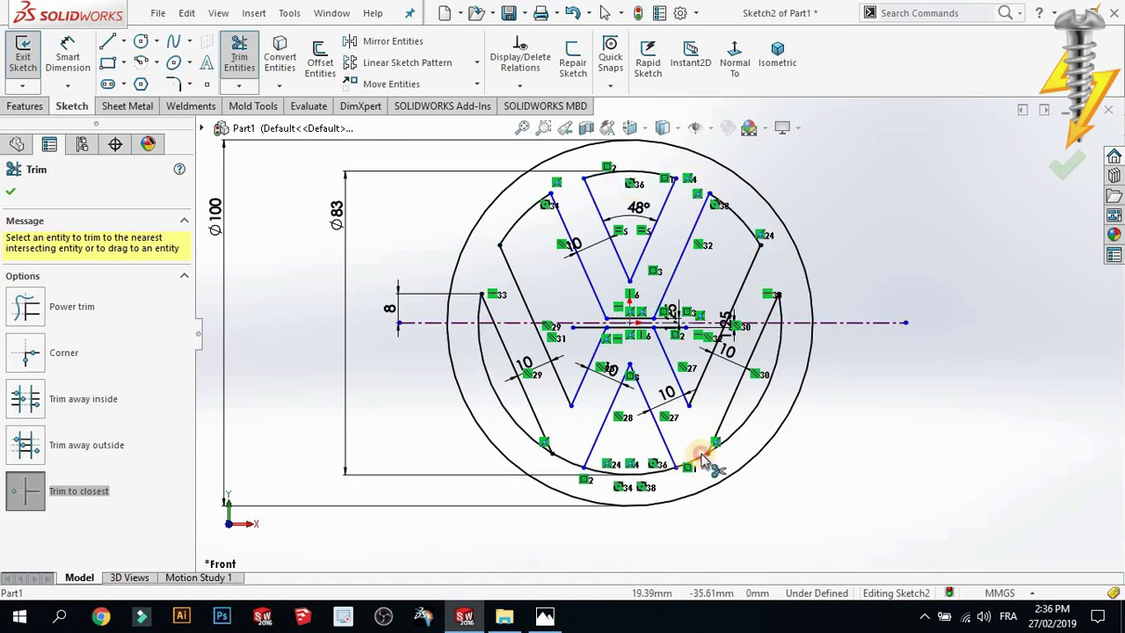
pyautogui.click(571, 469)
pyautogui.click(573, 465)
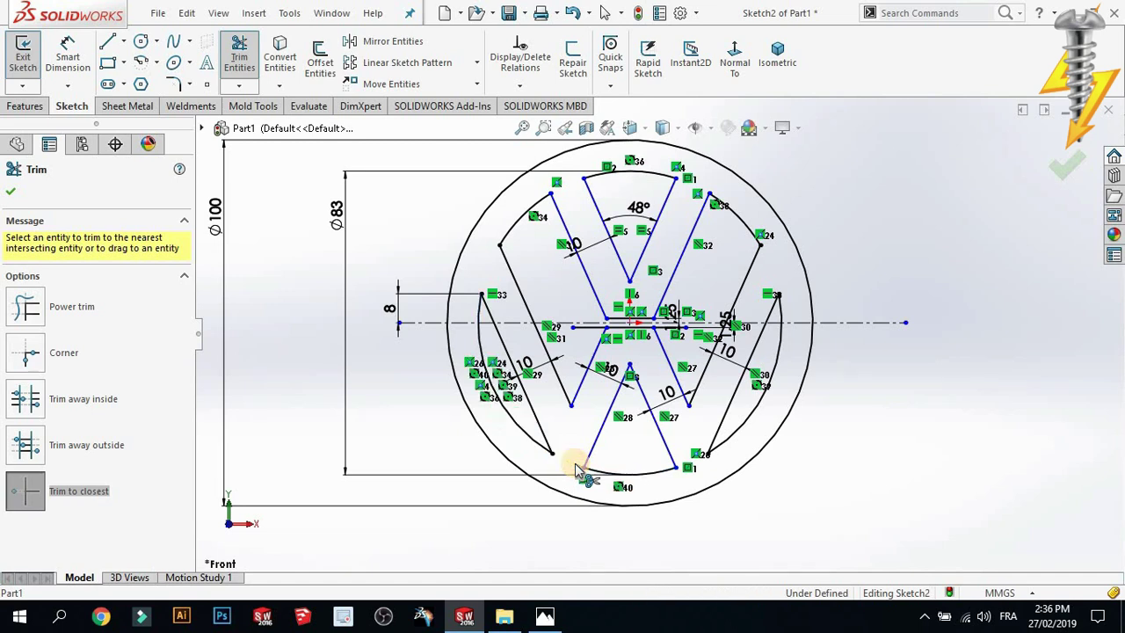
pyautogui.scroll(-3, 659, 320)
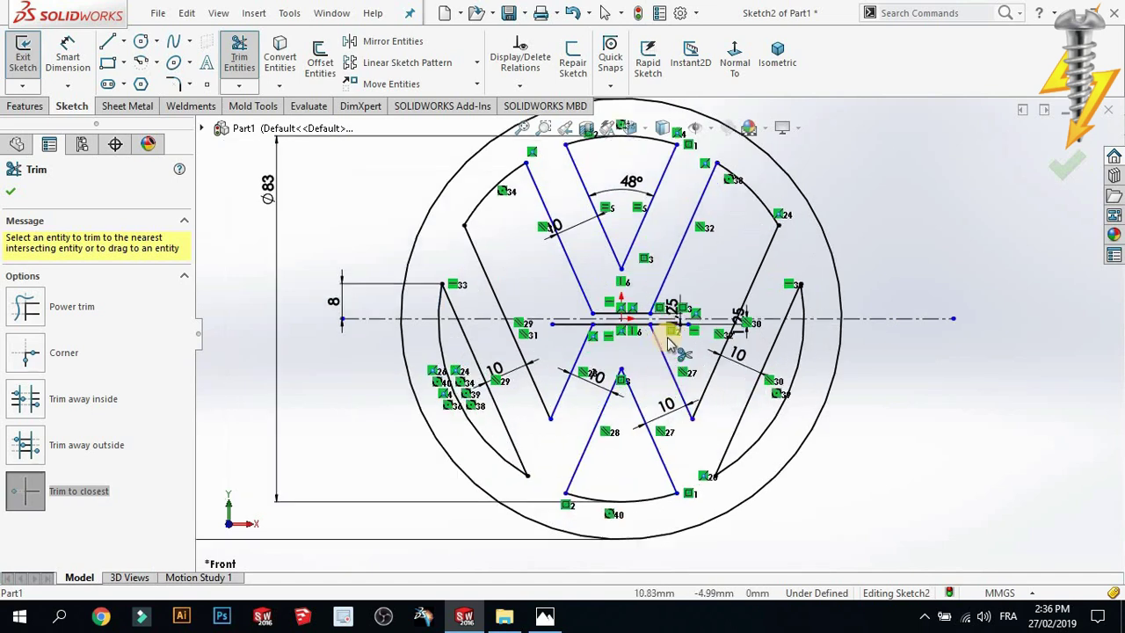
pyautogui.click(650, 318)
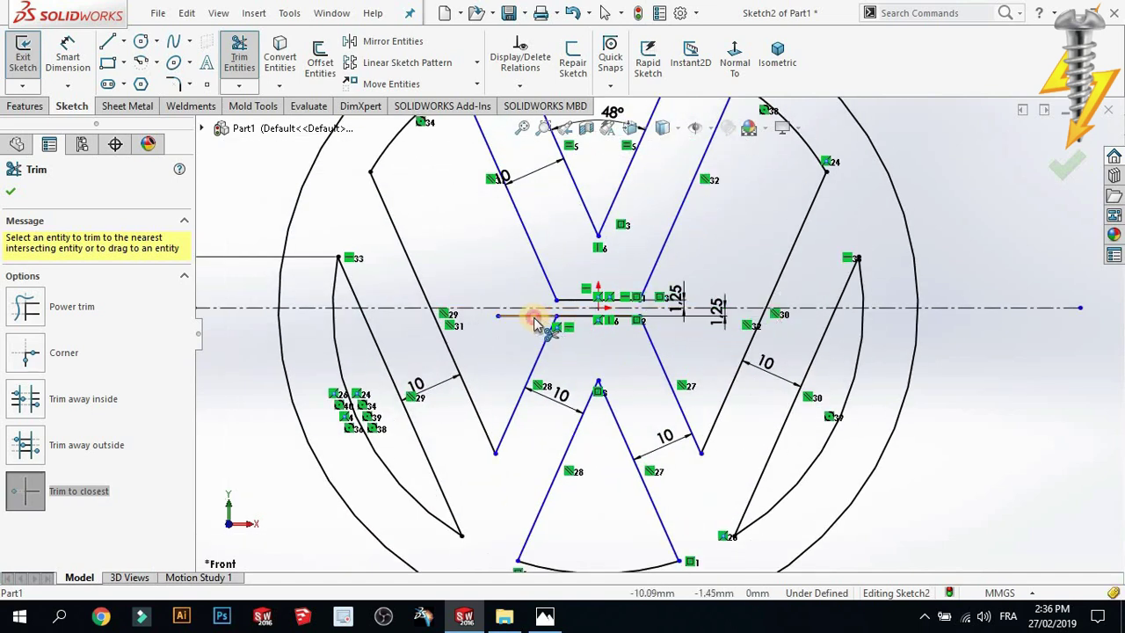
pyautogui.click(536, 318)
pyautogui.scroll(3, 590, 359)
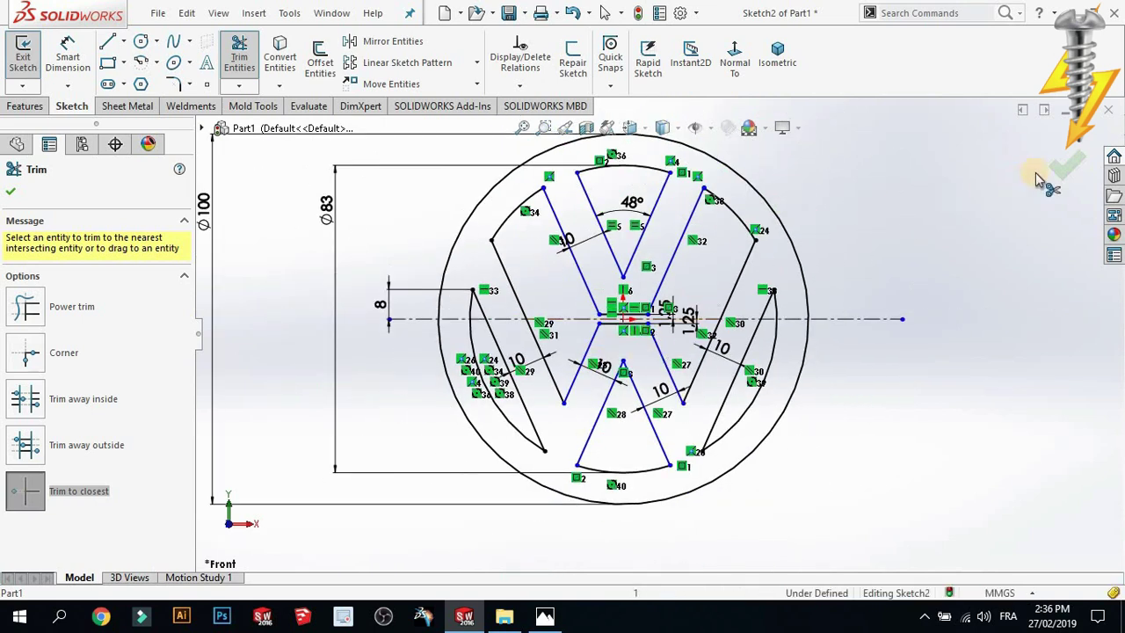
pyautogui.click(1070, 171)
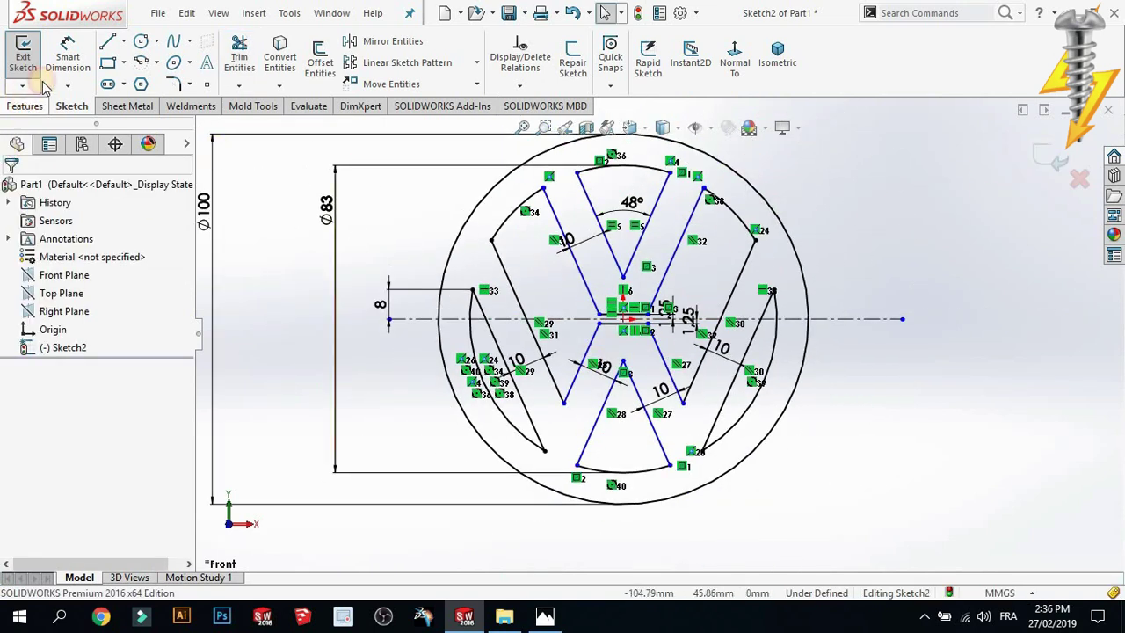
# Extrude the VW logo sketch region 7 mm deep as Boss-Extrude1
pyautogui.click(25, 106)
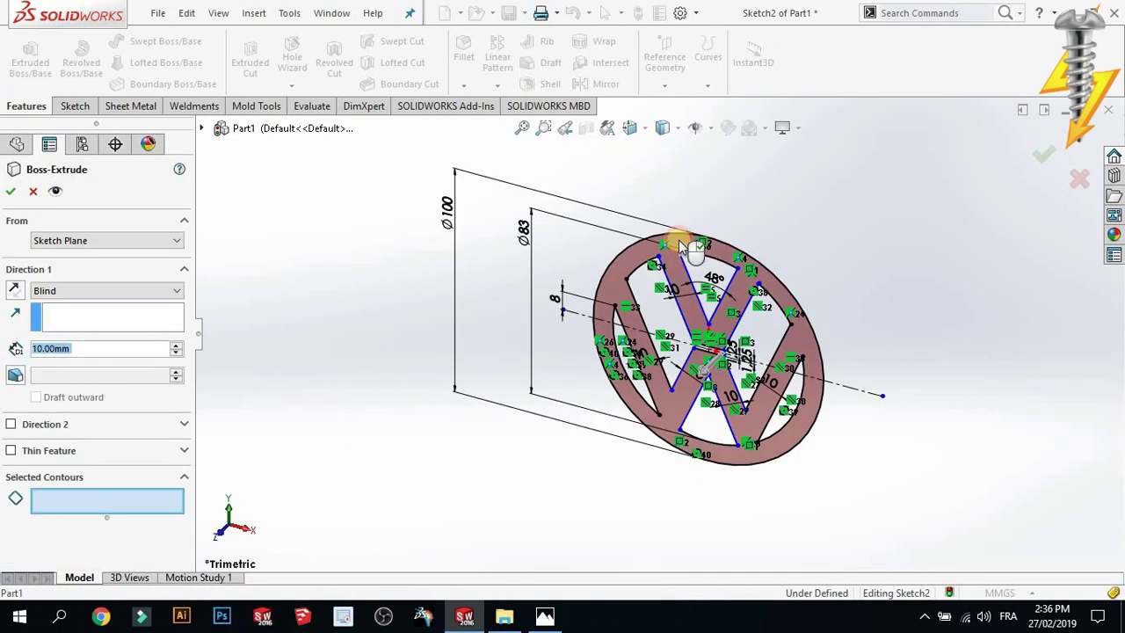
pyautogui.click(674, 244)
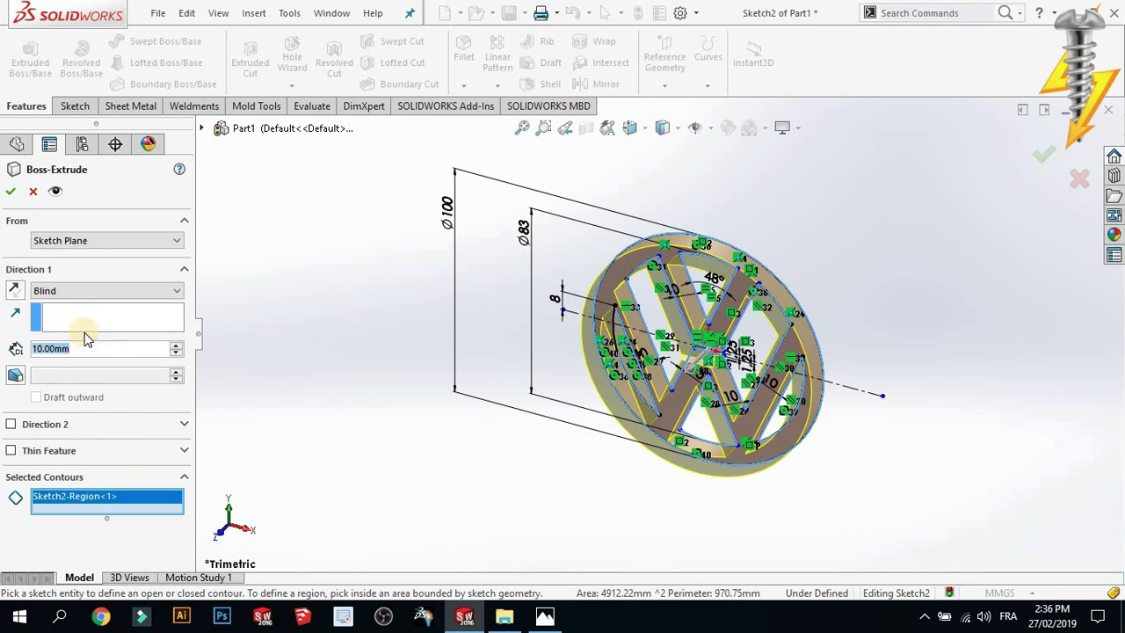
pyautogui.write('7')
pyautogui.press('Return')
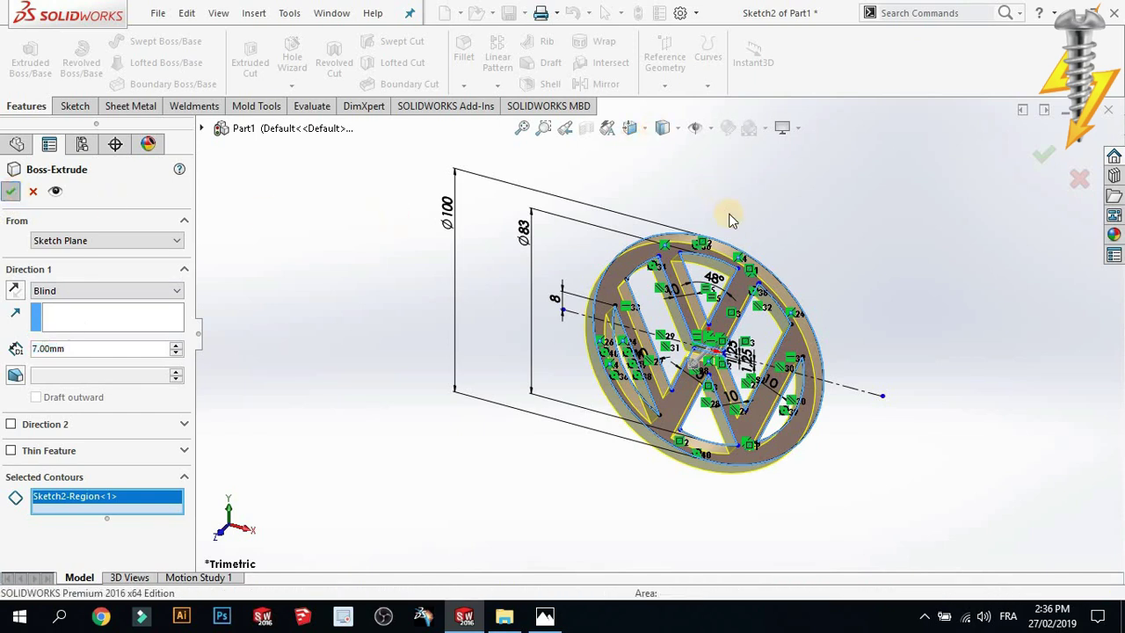
pyautogui.press('Return')
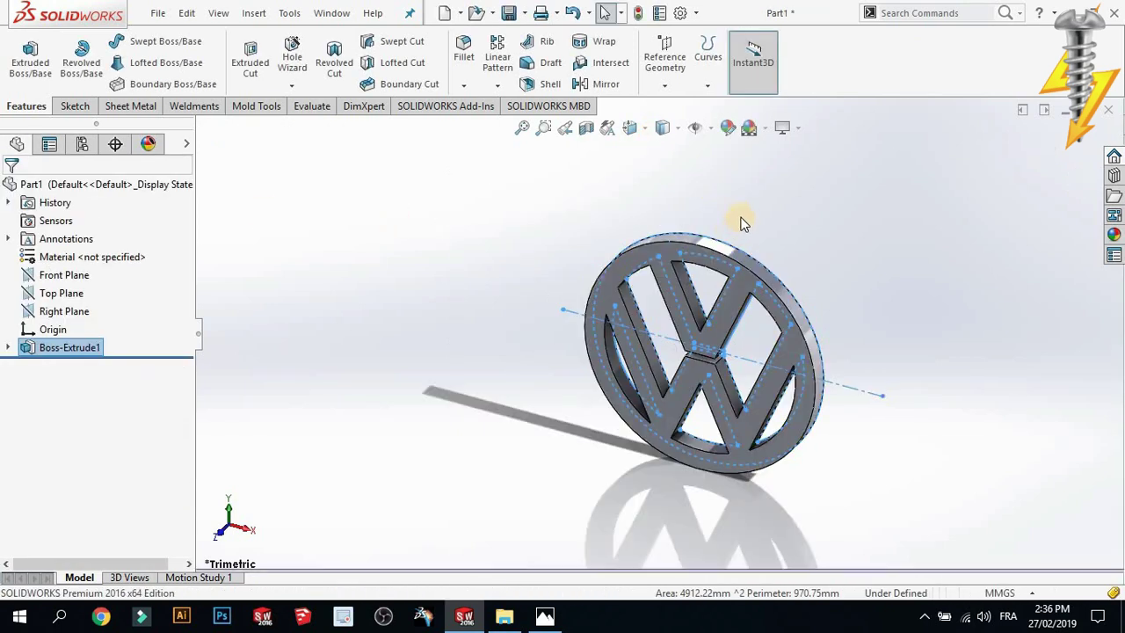
# Orbit and zoom to the V/W junction and select the left V stroke's inner diagonal edge
pyautogui.moveTo(741, 223); pyautogui.dragTo(816, 204, button='middle')
pyautogui.moveTo(844, 297); pyautogui.dragTo(848, 277, button='middle')
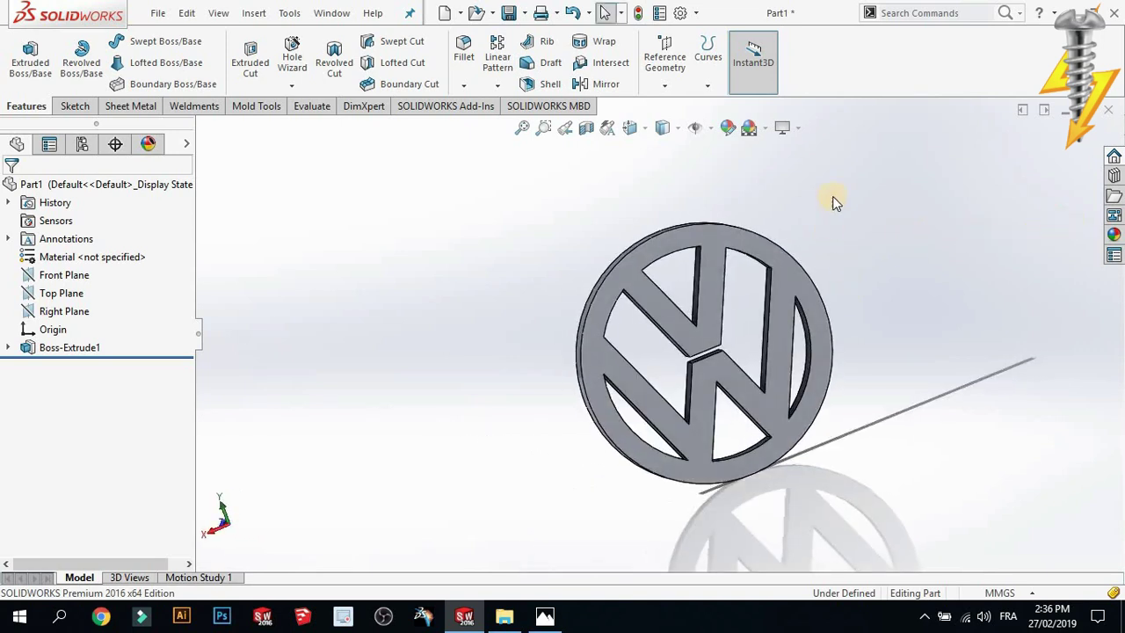
pyautogui.moveTo(842, 188)
pyautogui.mouseDown(button='middle')
pyautogui.moveTo(867, 139)
pyautogui.moveTo(725, 315)
pyautogui.mouseUp(button='middle')
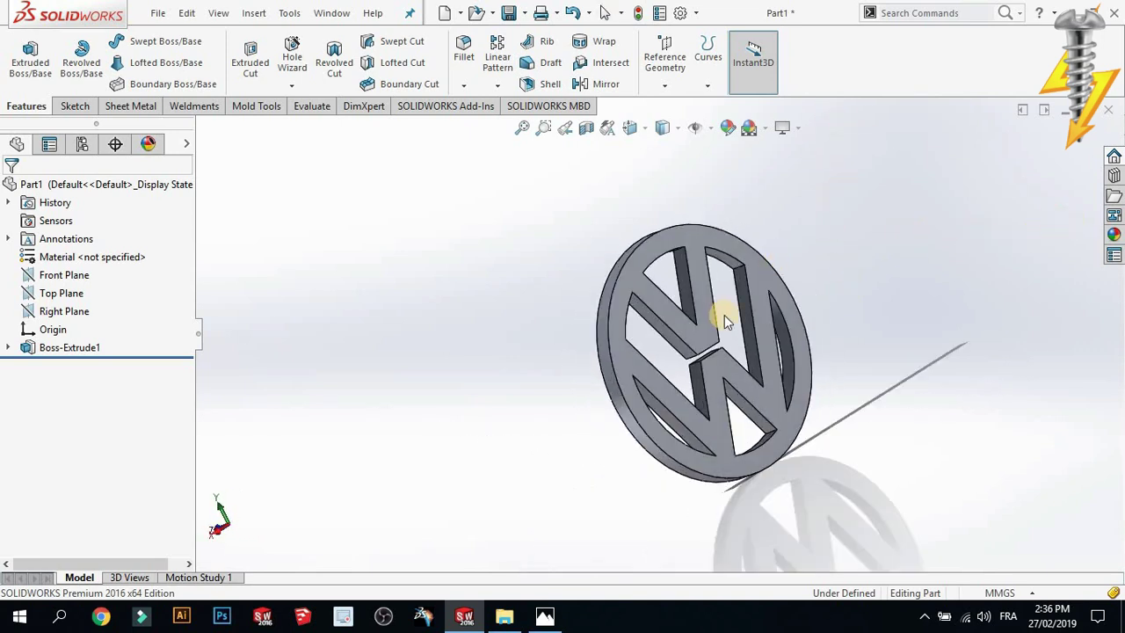
pyautogui.scroll(-3, 748, 389)
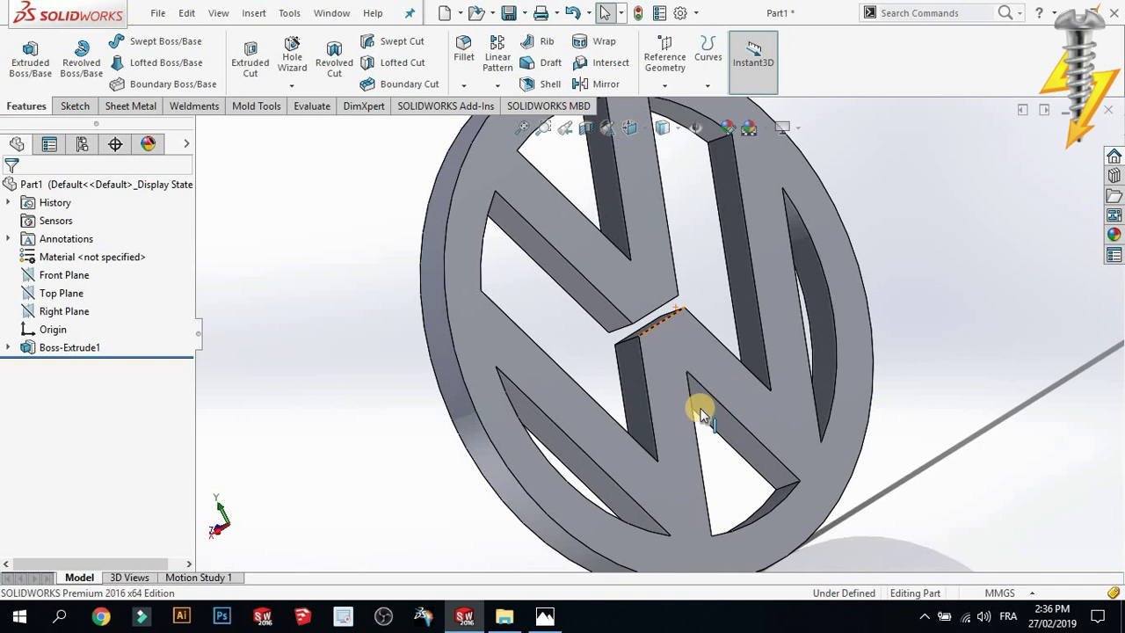
pyautogui.click(593, 399)
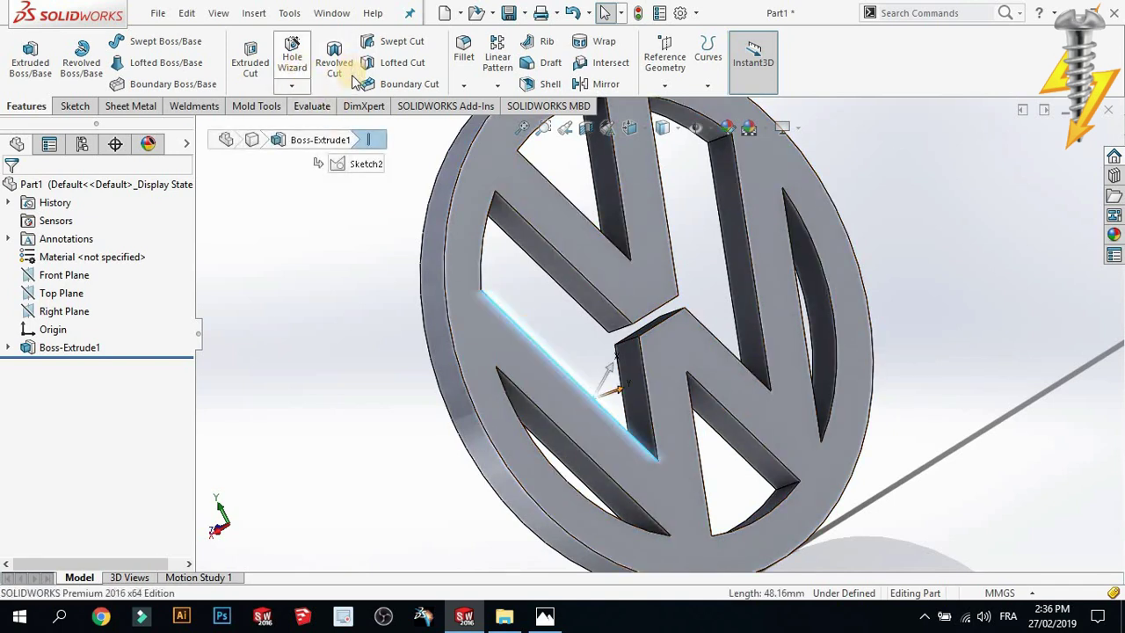
# Start a 3 mm, 45° chamfer and switch to the front view
pyautogui.click(463, 85)
pyautogui.click(470, 126)
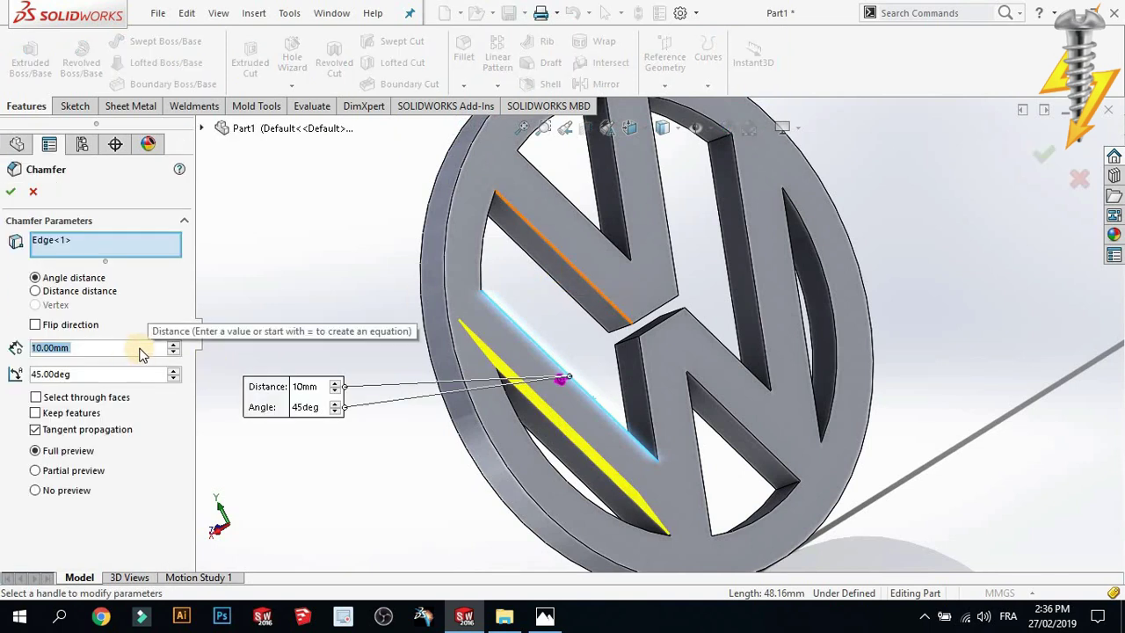
pyautogui.write('3')
pyautogui.press('Return')
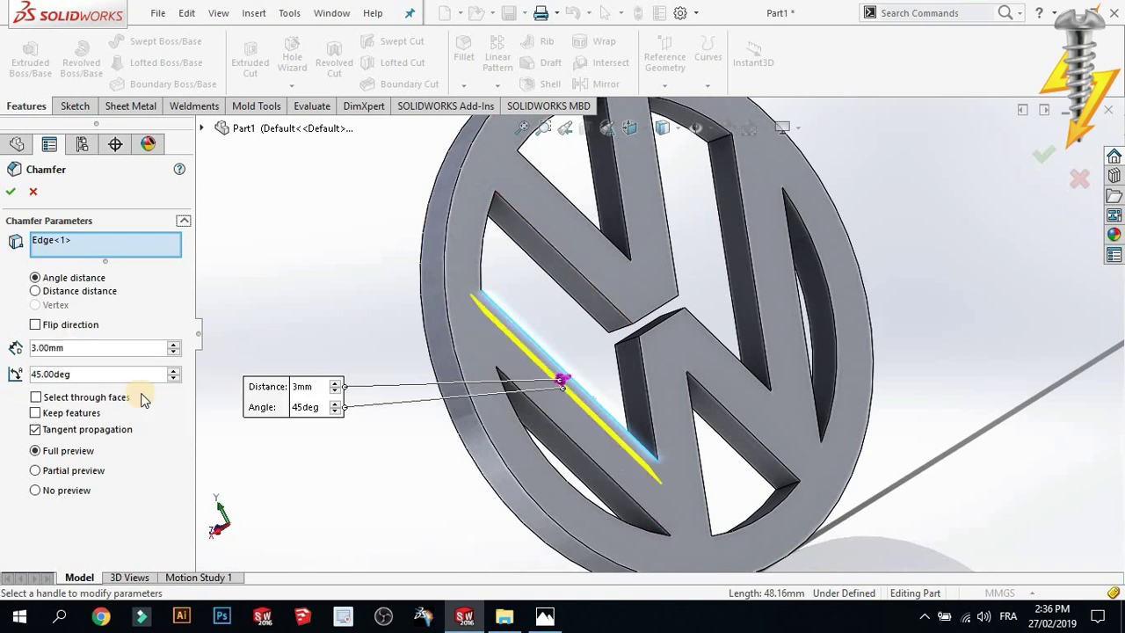
pyautogui.hotkey('ctrl', '1')
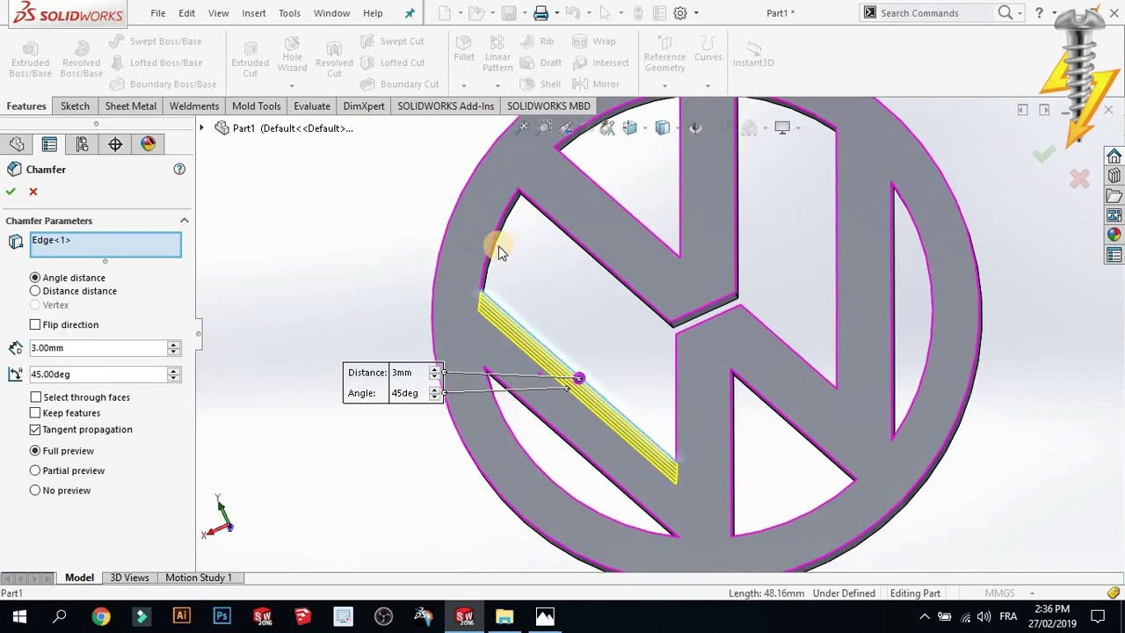
# Select the twelve inner opening edges and arcs and apply the chamfer
pyautogui.click(490, 246)
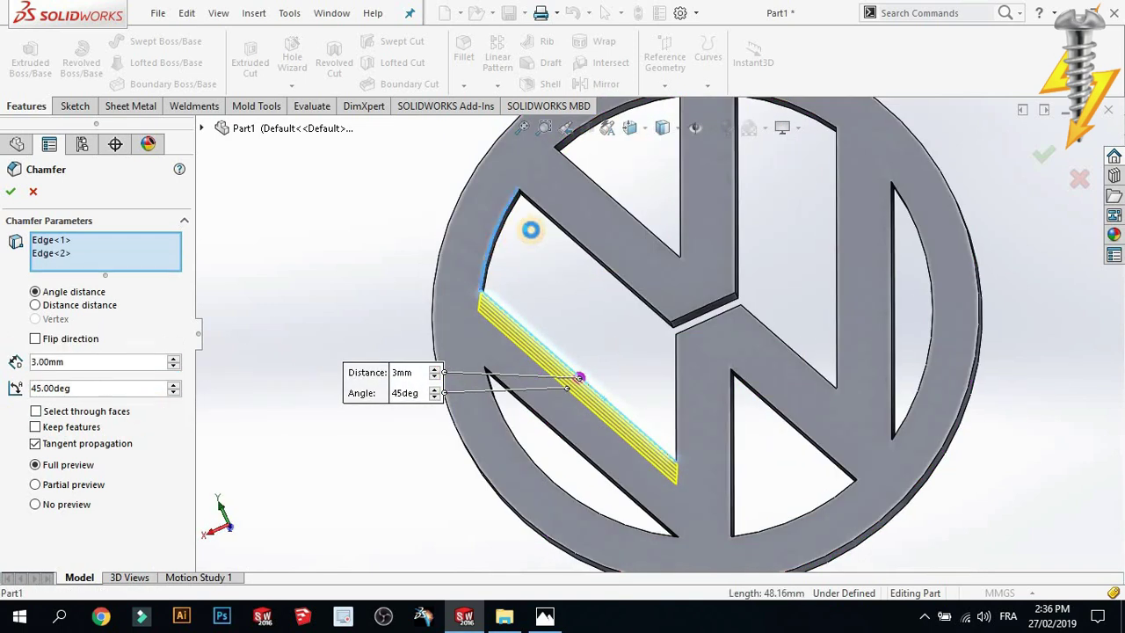
pyautogui.click(573, 241)
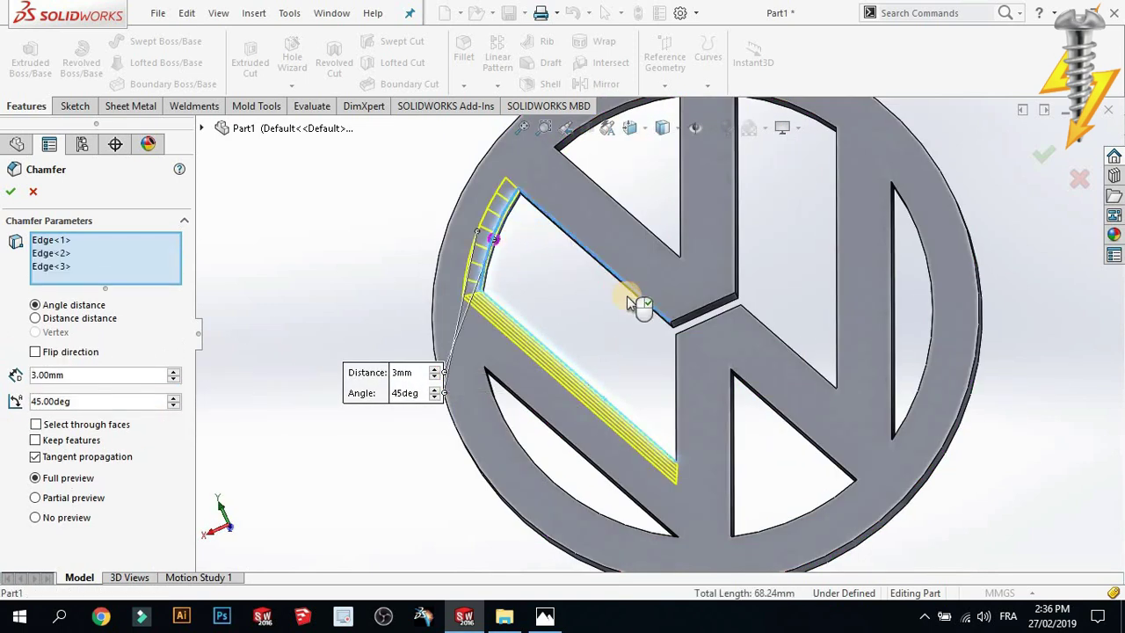
pyautogui.click(678, 386)
pyautogui.click(769, 330)
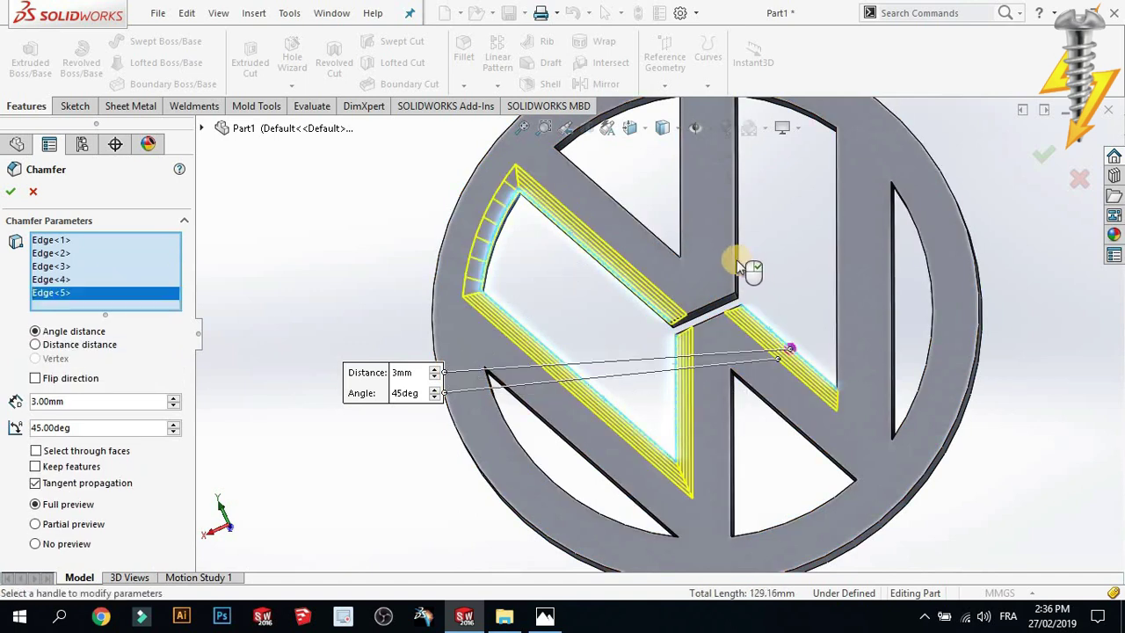
pyautogui.click(738, 253)
pyautogui.click(830, 121)
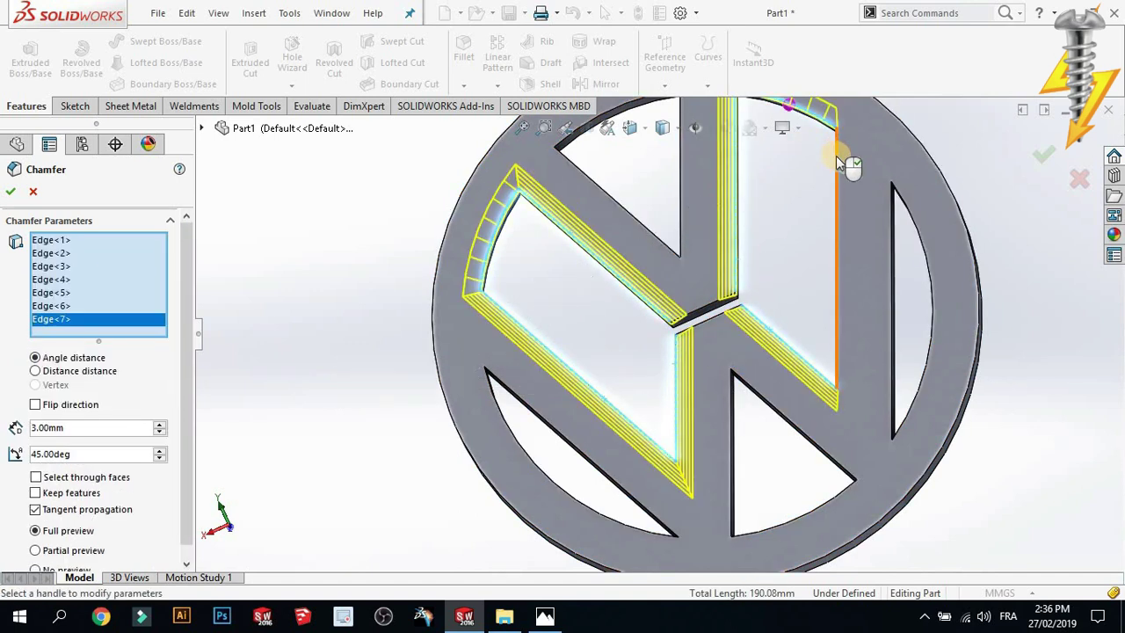
pyautogui.click(835, 155)
pyautogui.scroll(1, 767, 393)
pyautogui.scroll(2, 686, 431)
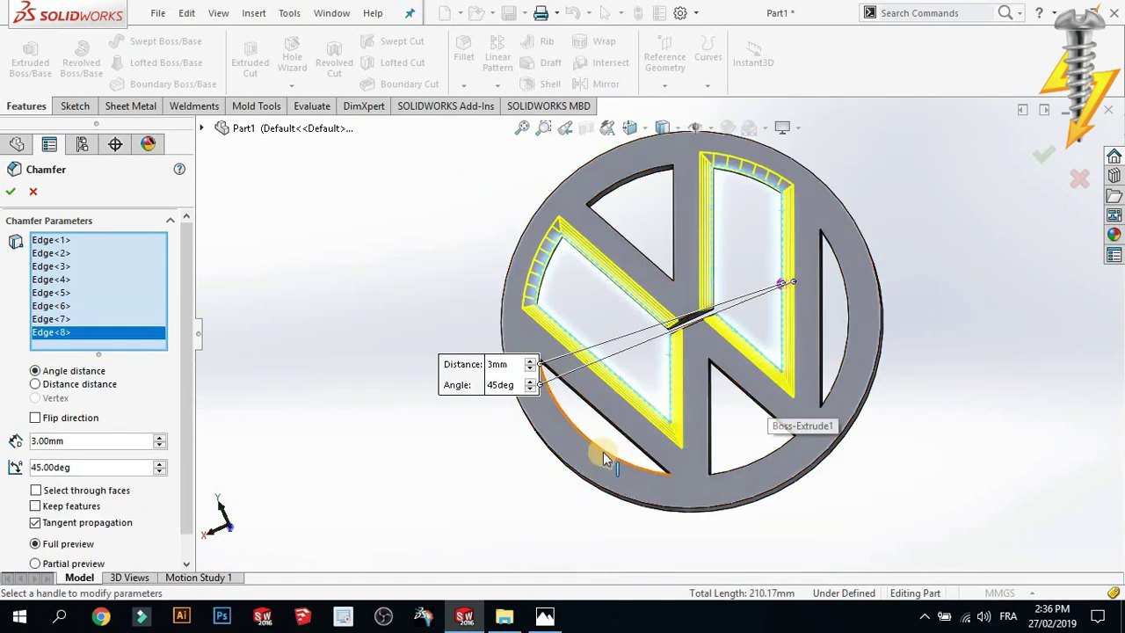
pyautogui.click(645, 440)
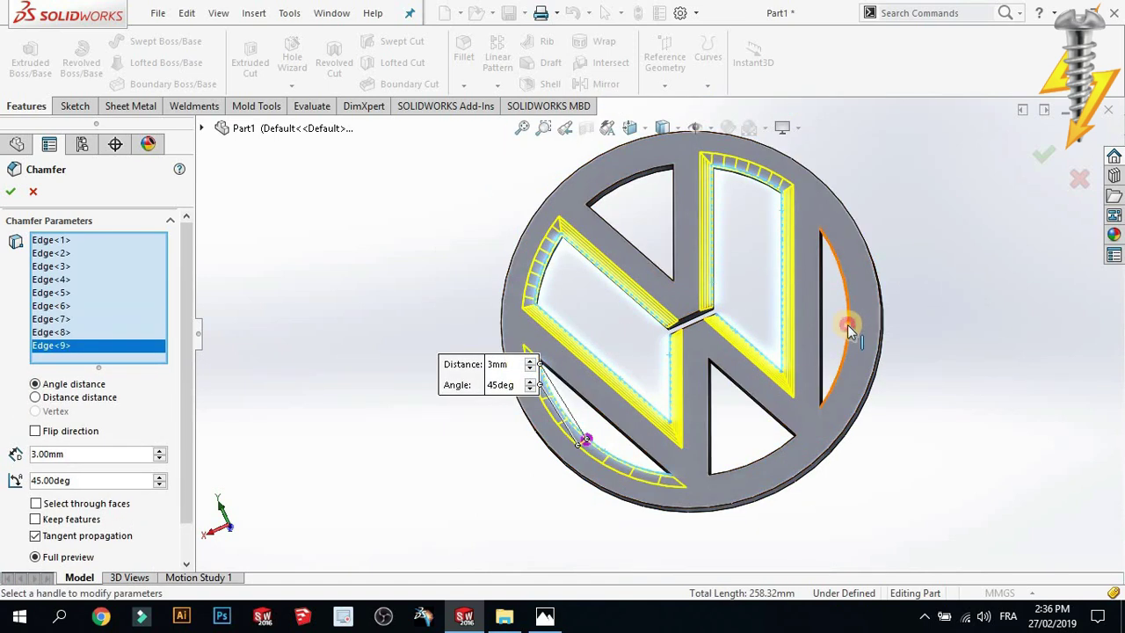
pyautogui.click(847, 324)
pyautogui.click(759, 461)
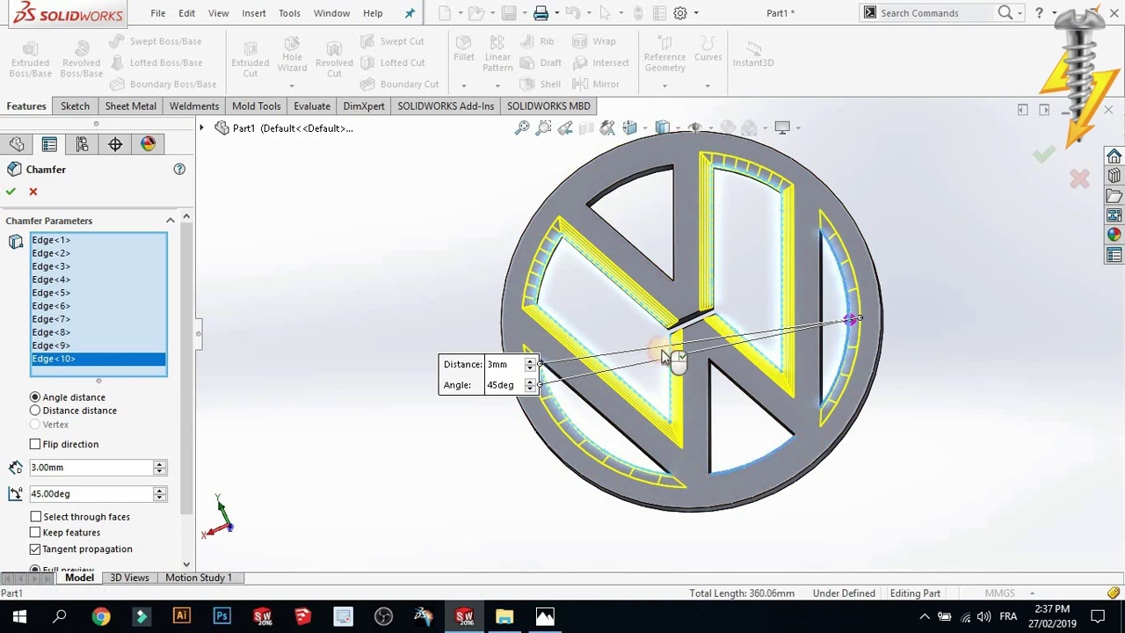
pyautogui.click(623, 181)
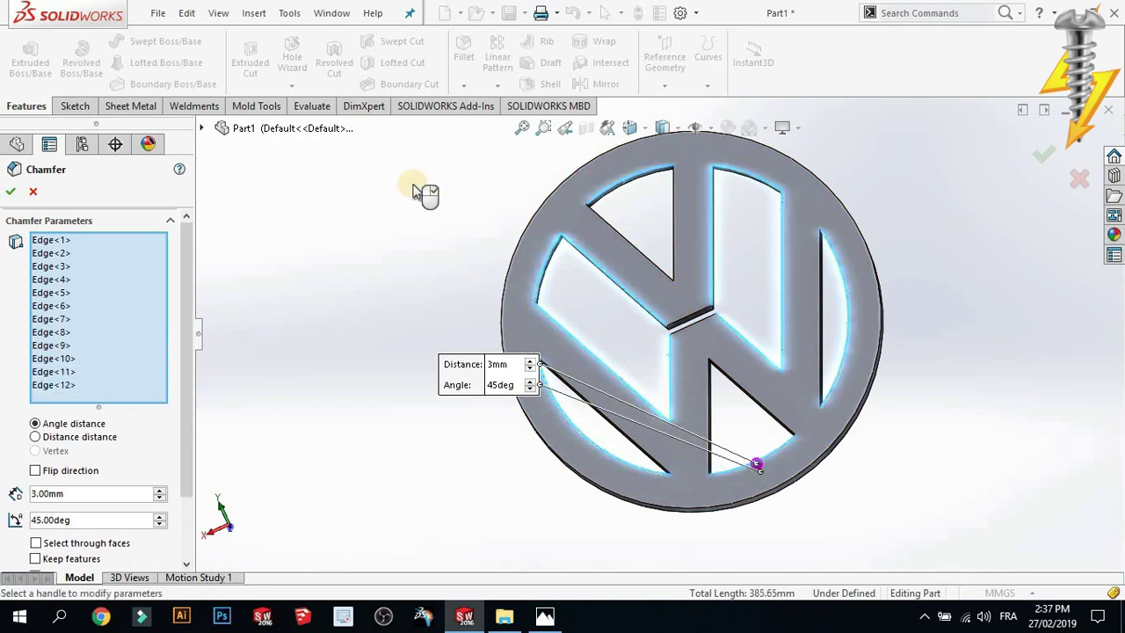
pyautogui.click(11, 192)
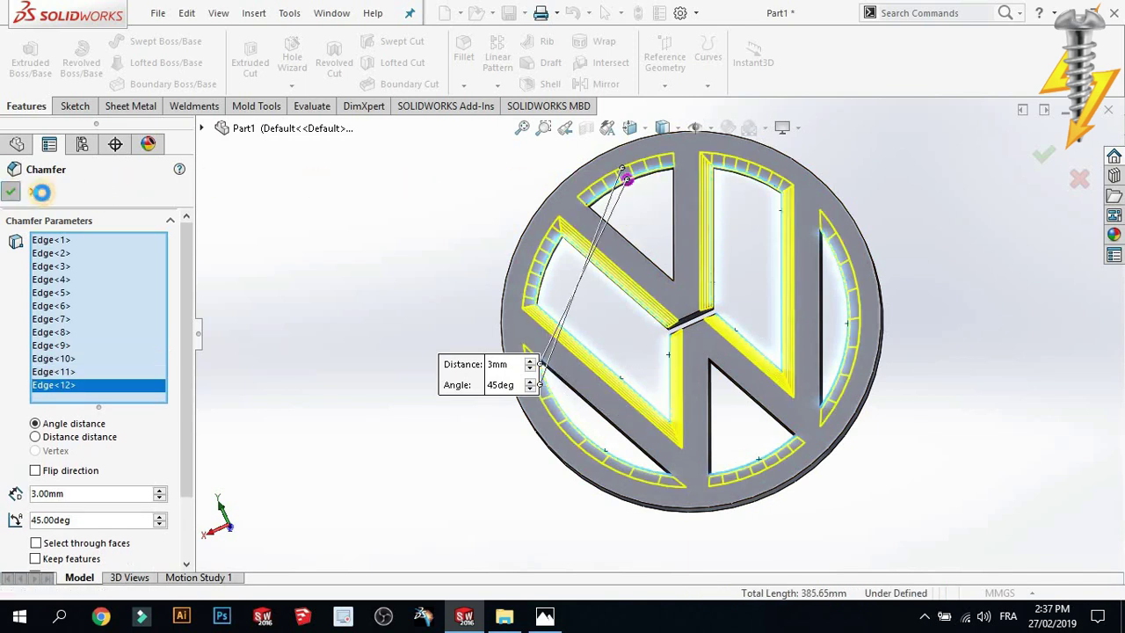
# Round the logo's outer circular rim edge with a 4 mm fillet and inspect it
pyautogui.click(464, 55)
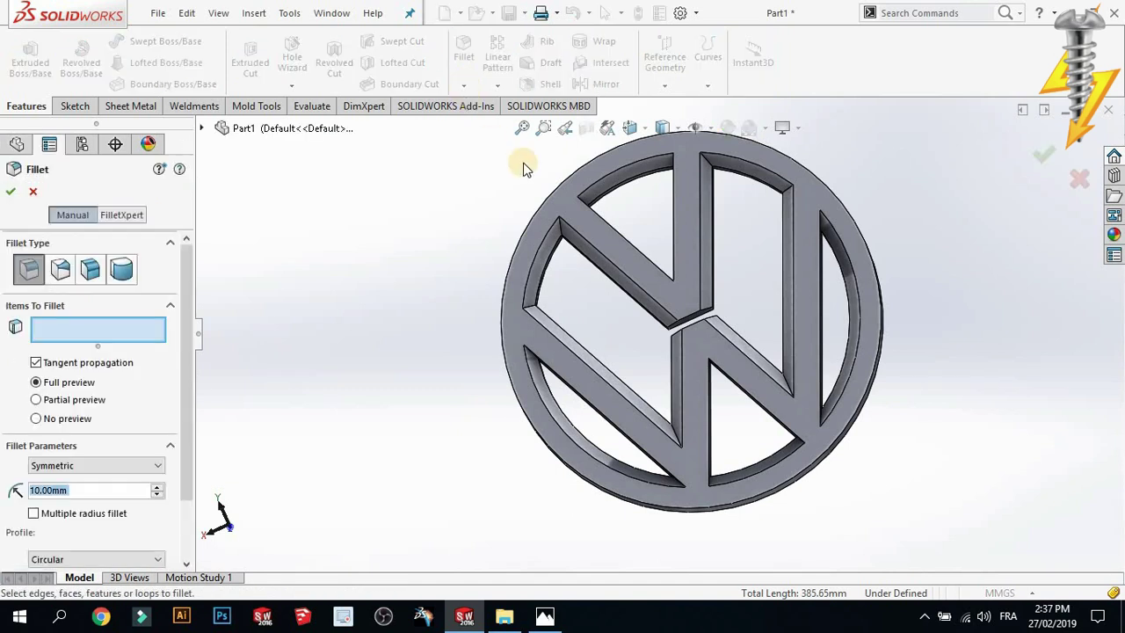
pyautogui.click(567, 176)
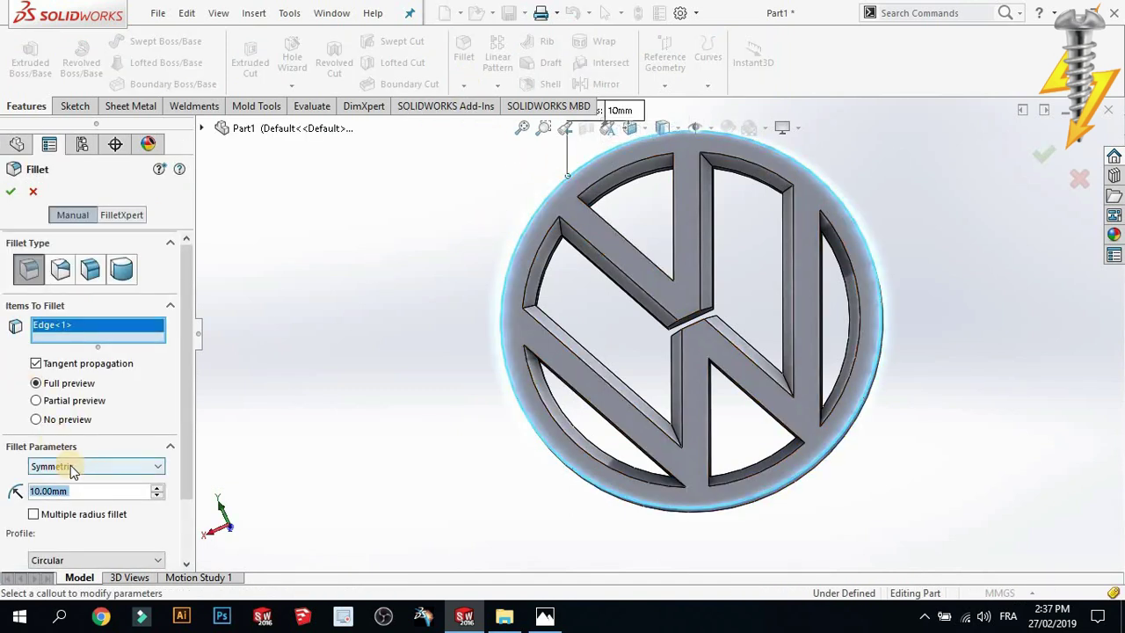
pyautogui.write('4')
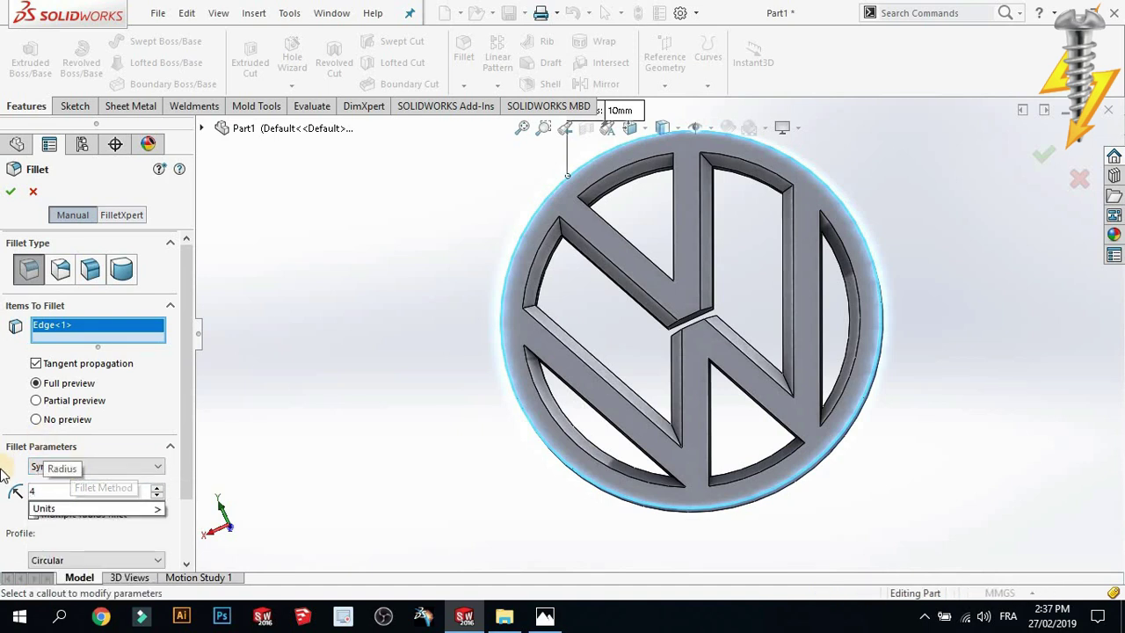
pyautogui.press('Return')
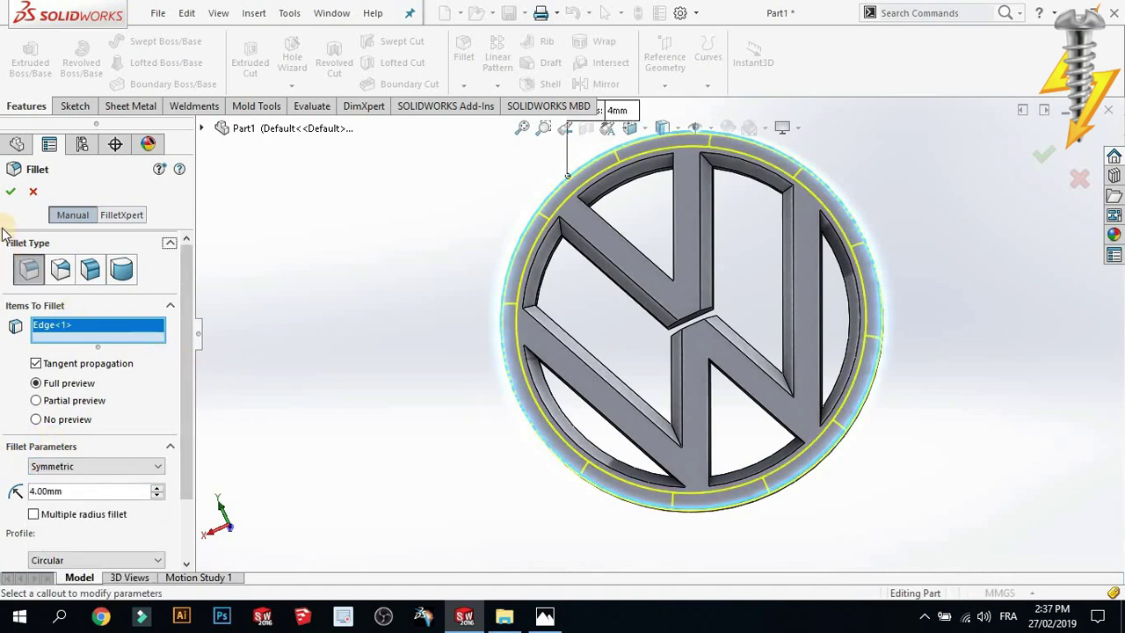
pyautogui.click(11, 192)
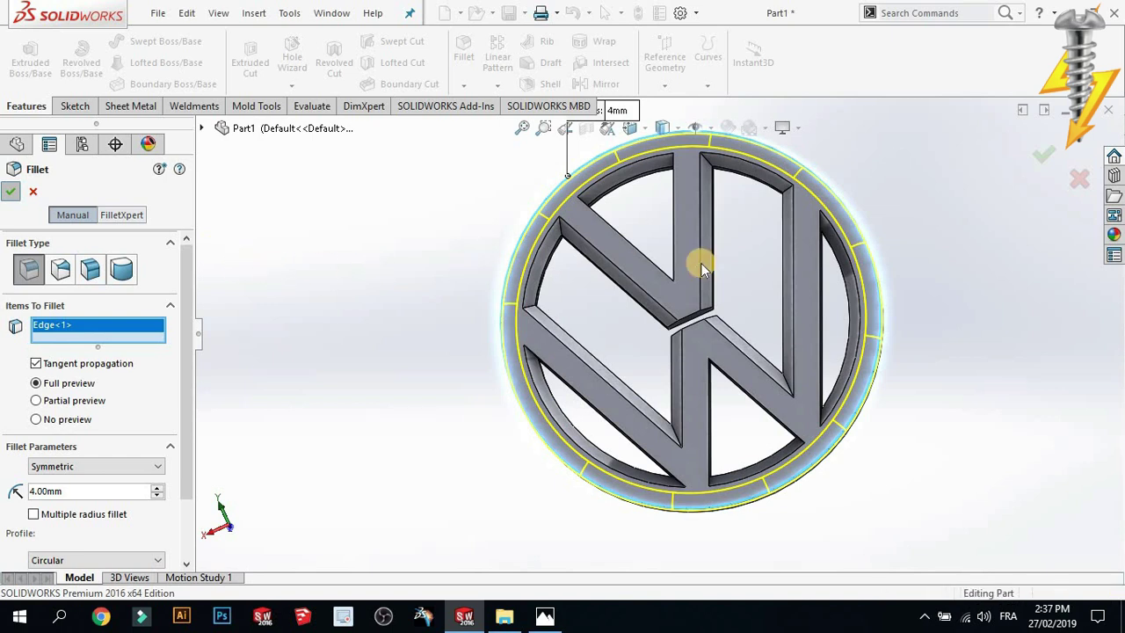
pyautogui.moveTo(897, 269)
pyautogui.mouseDown(button='middle')
pyautogui.moveTo(874, 326)
pyautogui.moveTo(903, 288)
pyautogui.moveTo(912, 205)
pyautogui.moveTo(803, 299)
pyautogui.moveTo(820, 334)
pyautogui.moveTo(855, 310)
pyautogui.moveTo(716, 226)
pyautogui.moveTo(721, 188)
pyautogui.moveTo(748, 173)
pyautogui.moveTo(701, 251)
pyautogui.moveTo(726, 216)
pyautogui.moveTo(697, 125)
pyautogui.mouseUp(button='middle')
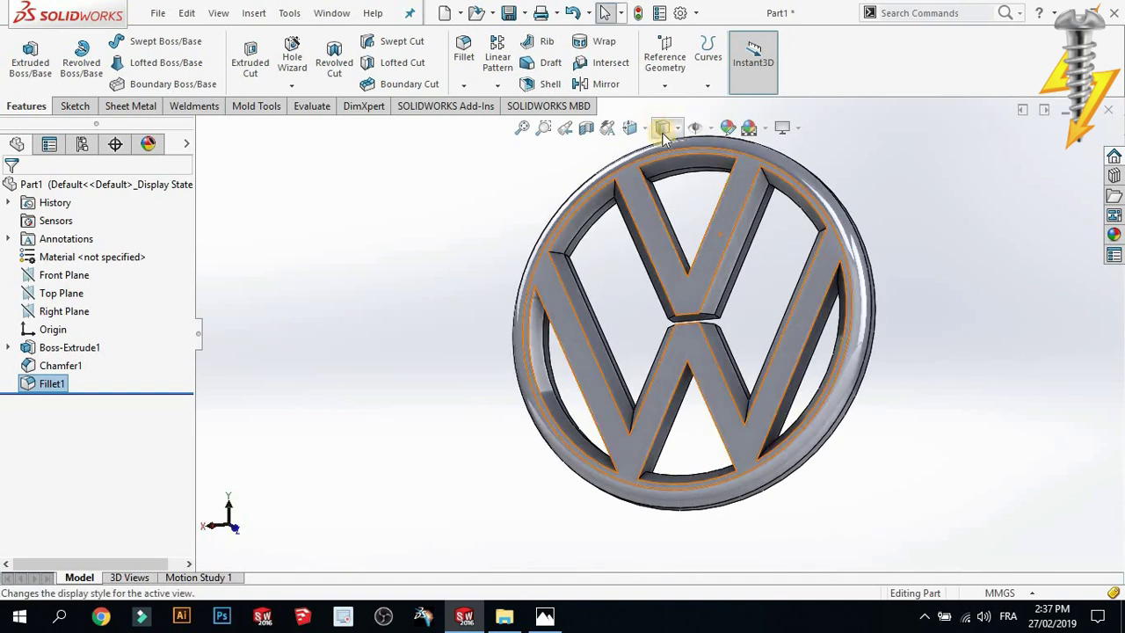
# Shade the model without edge lines and view the logo isometrically, then from the back
pyautogui.click(663, 129)
pyautogui.click(665, 171)
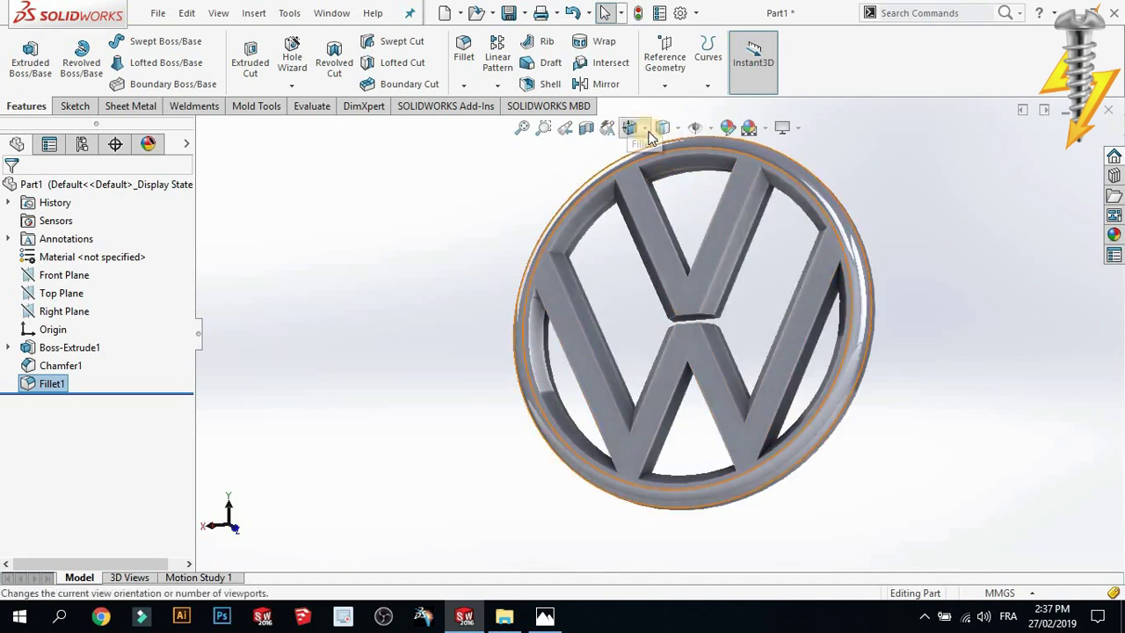
pyautogui.click(651, 138)
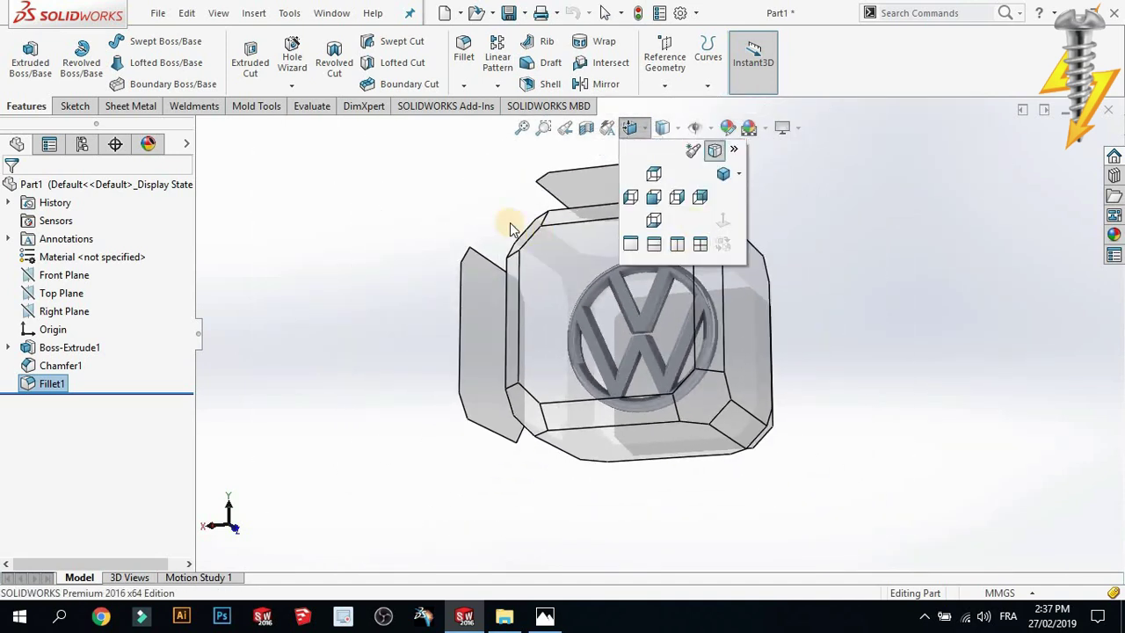
pyautogui.click(528, 239)
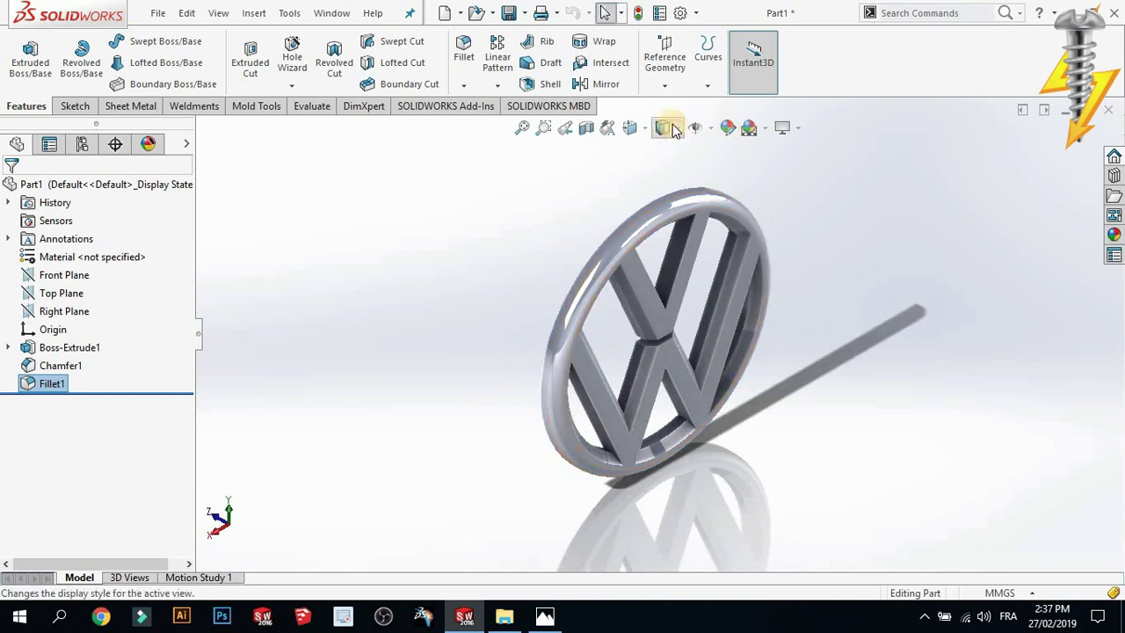
pyautogui.click(642, 134)
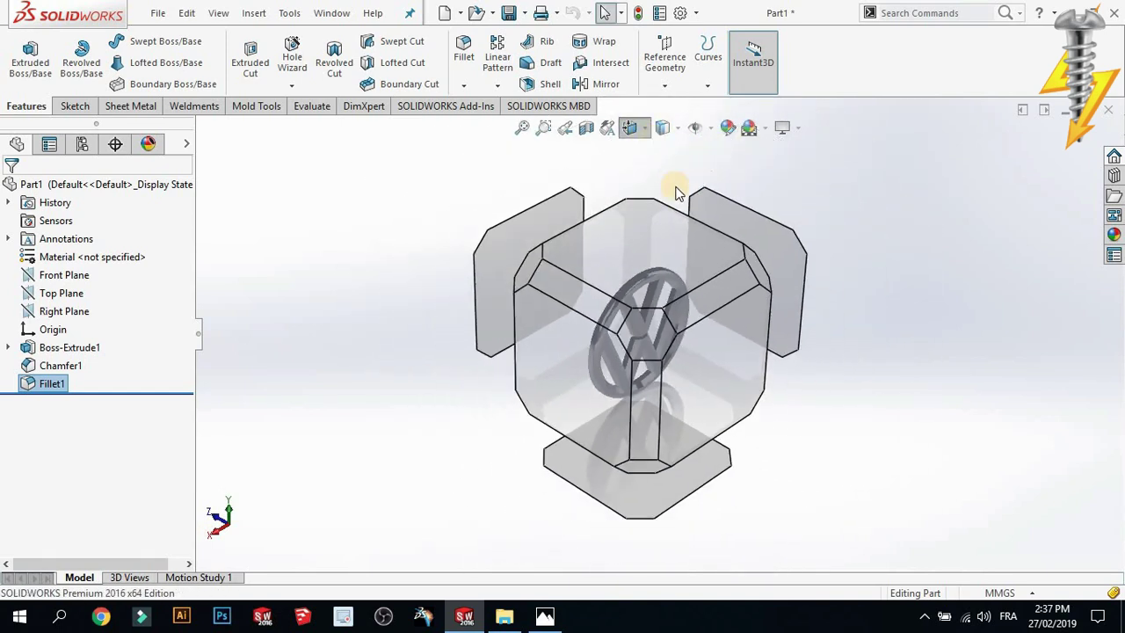
pyautogui.click(643, 385)
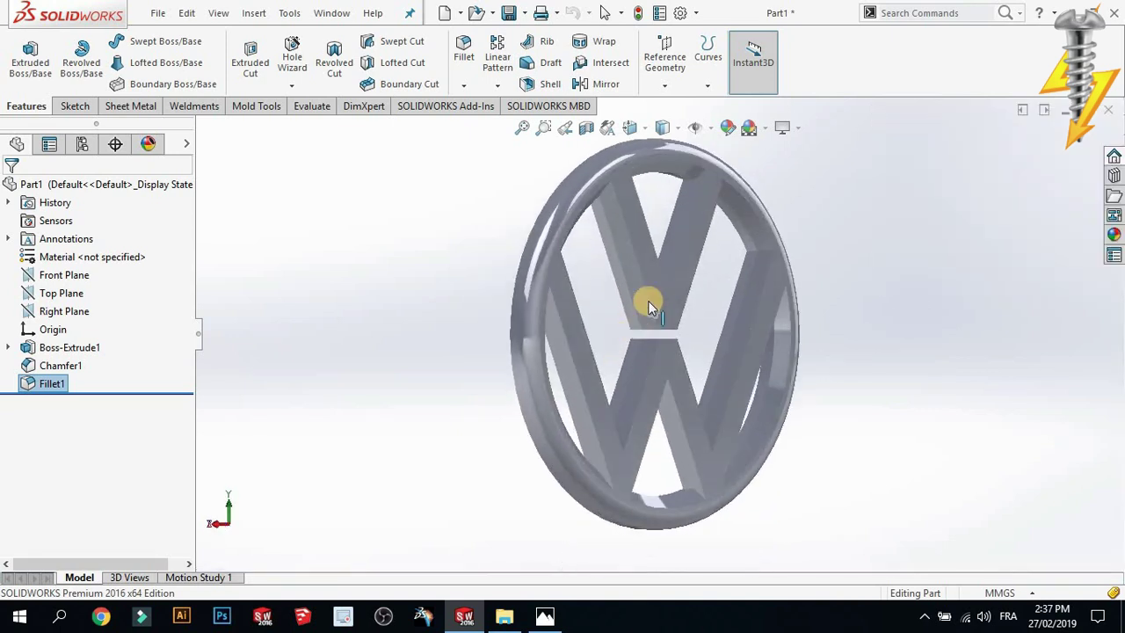
# Orbit and zoom the logo to an oblique angle showing its depth and rounded rim
pyautogui.moveTo(819, 222)
pyautogui.mouseDown(button='middle')
pyautogui.moveTo(716, 145)
pyautogui.moveTo(724, 291)
pyautogui.moveTo(721, 258)
pyautogui.mouseUp(button='middle')
pyautogui.scroll(-3, 610, 334)
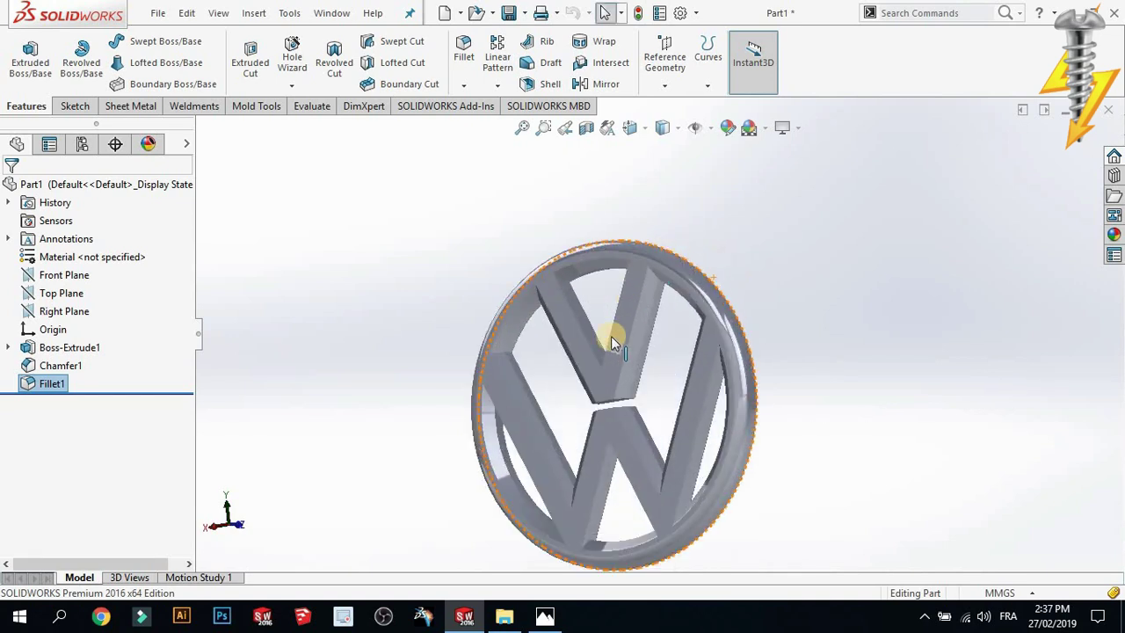
pyautogui.moveTo(593, 371); pyautogui.dragTo(738, 202, button='middle')
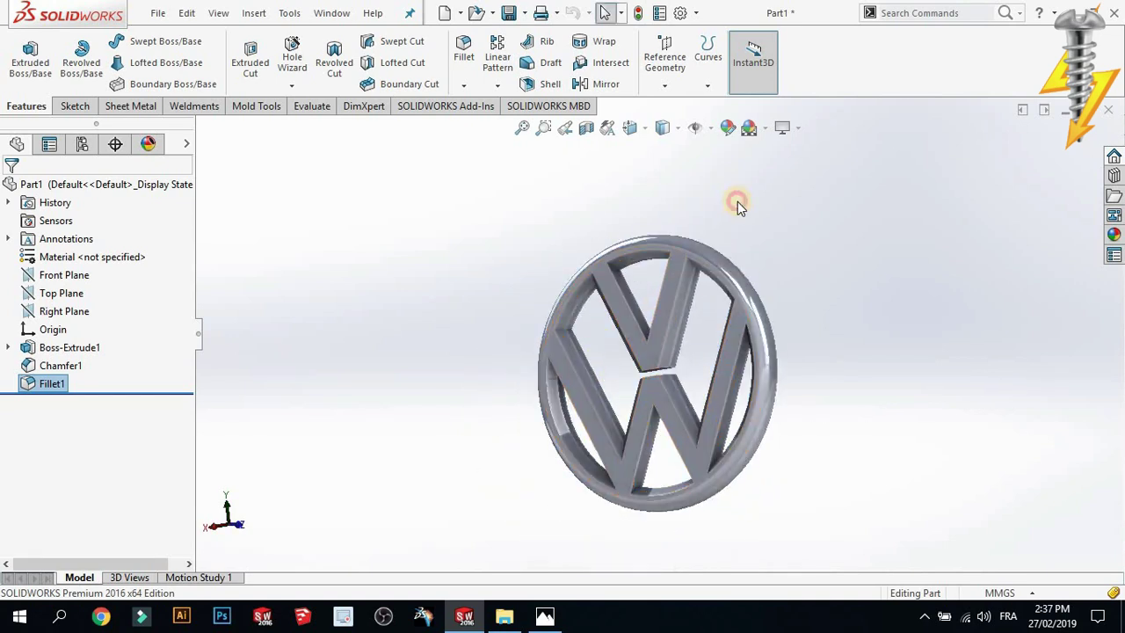
pyautogui.moveTo(671, 259)
pyautogui.mouseDown(button='middle')
pyautogui.moveTo(703, 214)
pyautogui.moveTo(750, 198)
pyautogui.mouseUp(button='middle')
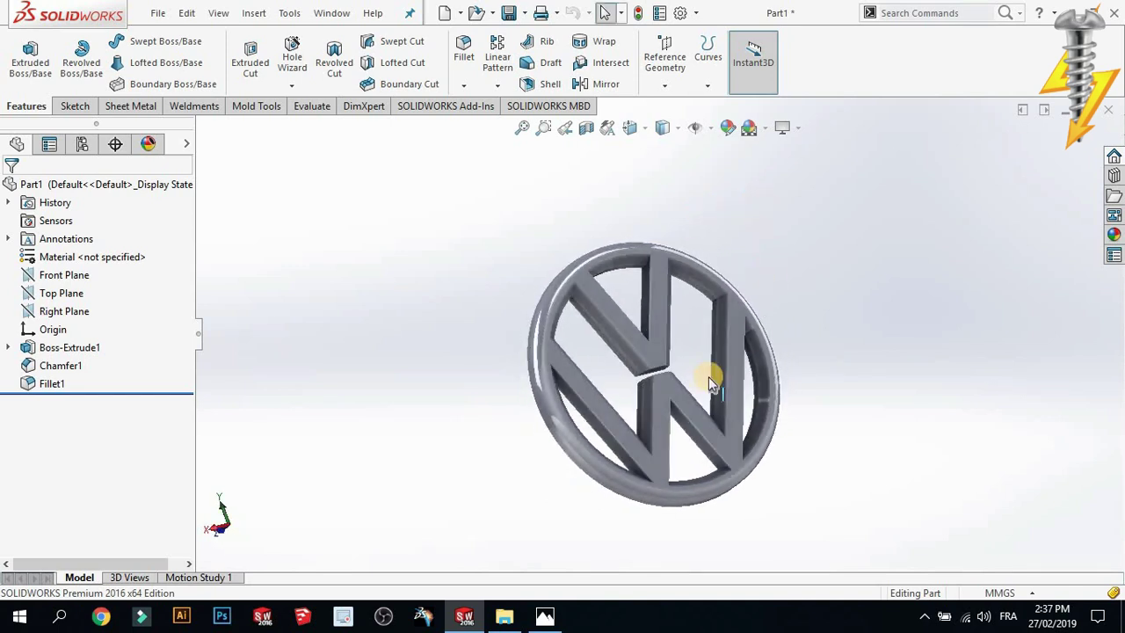
pyautogui.moveTo(708, 376); pyautogui.dragTo(707, 377, button='middle')
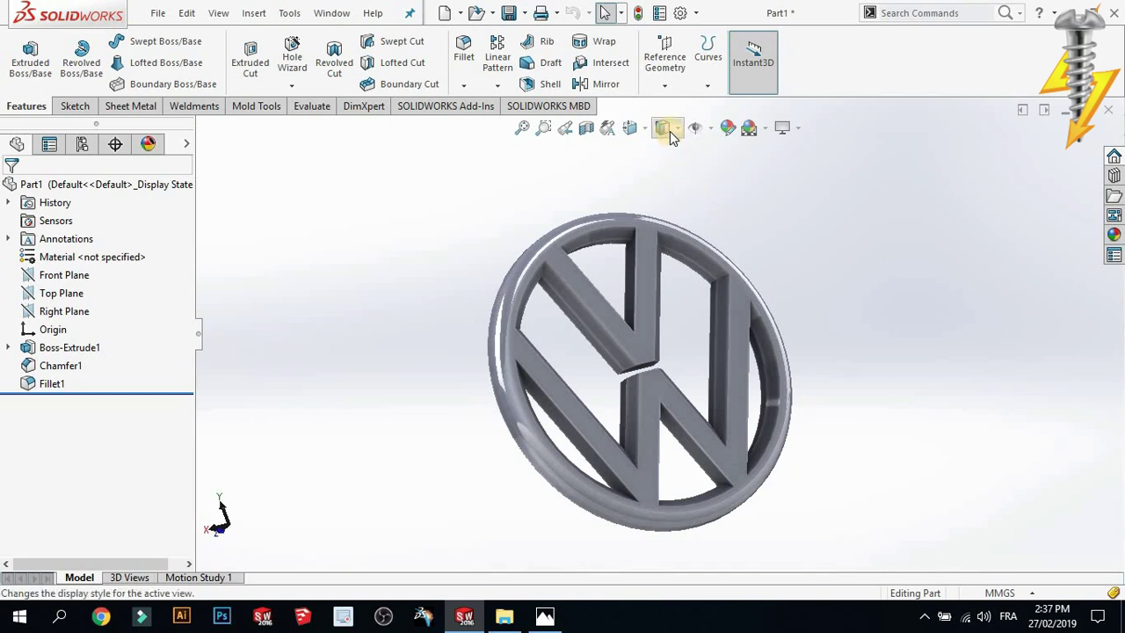
pyautogui.click(765, 129)
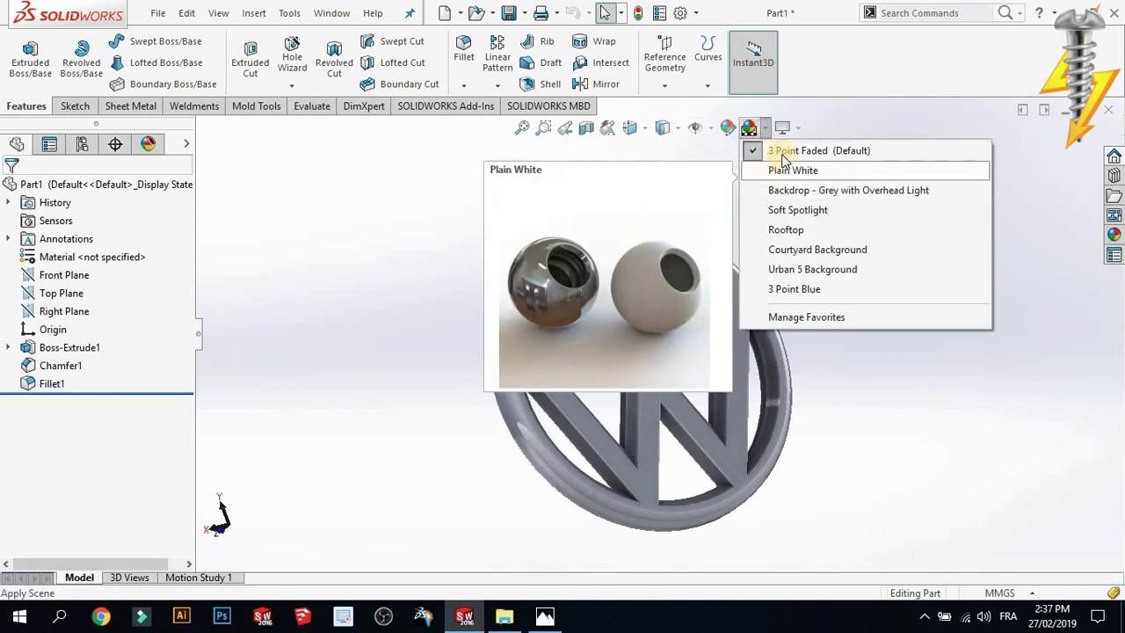
pyautogui.click(783, 151)
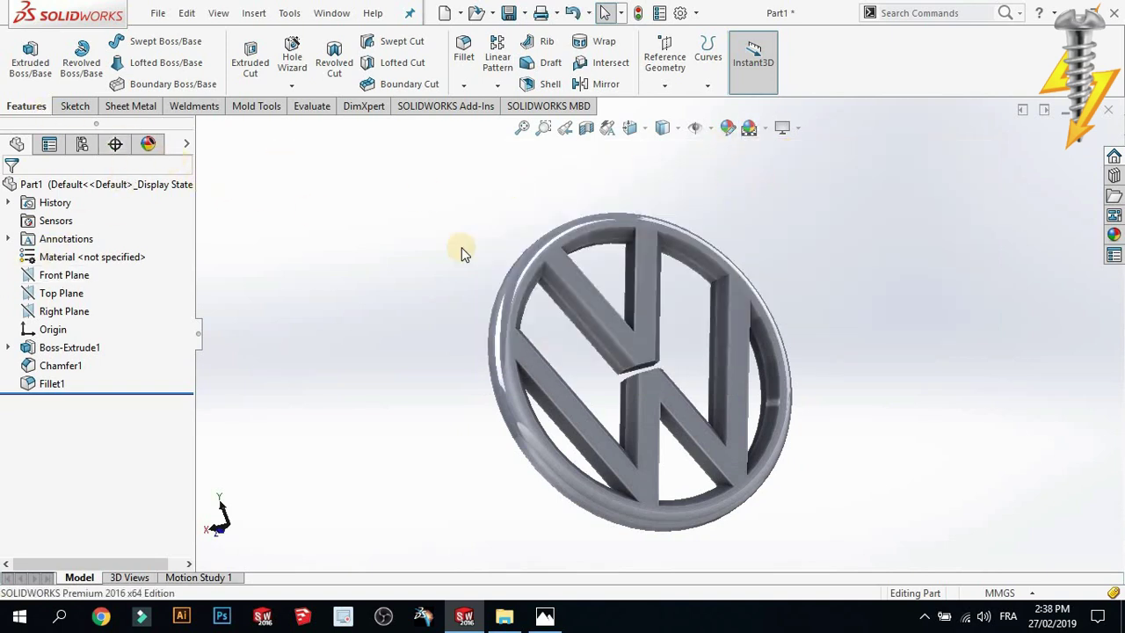
# Open the whole part's appearance editor and expand the Appearances categories
pyautogui.rightClick(85, 184)
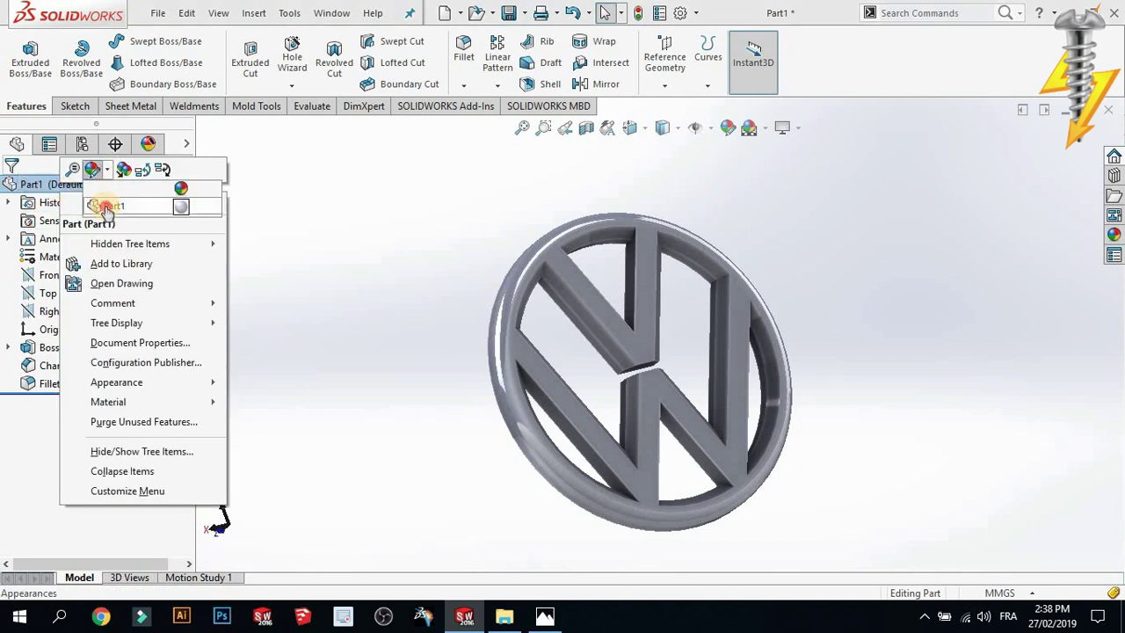
pyautogui.click(92, 170)
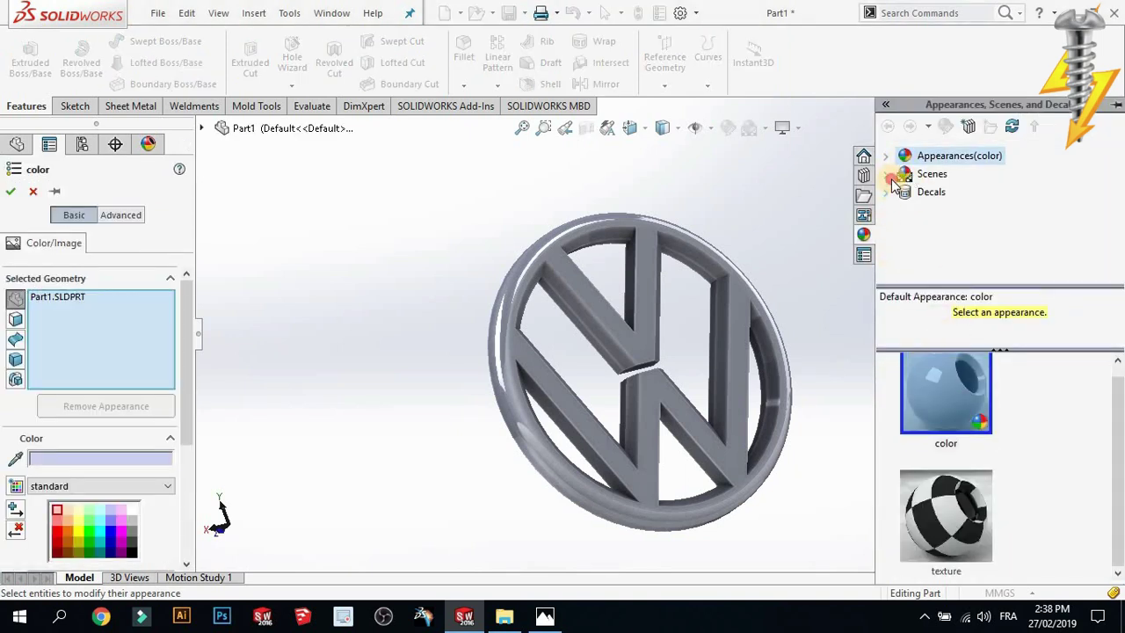
pyautogui.click(889, 177)
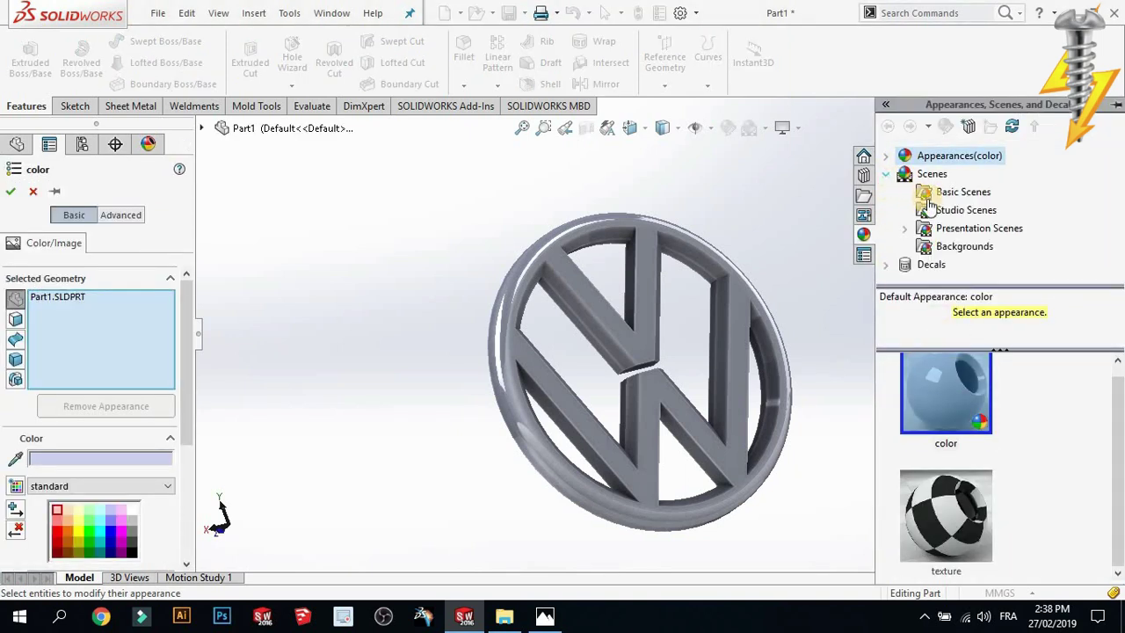
pyautogui.click(887, 158)
pyautogui.scroll(-2, 950, 227)
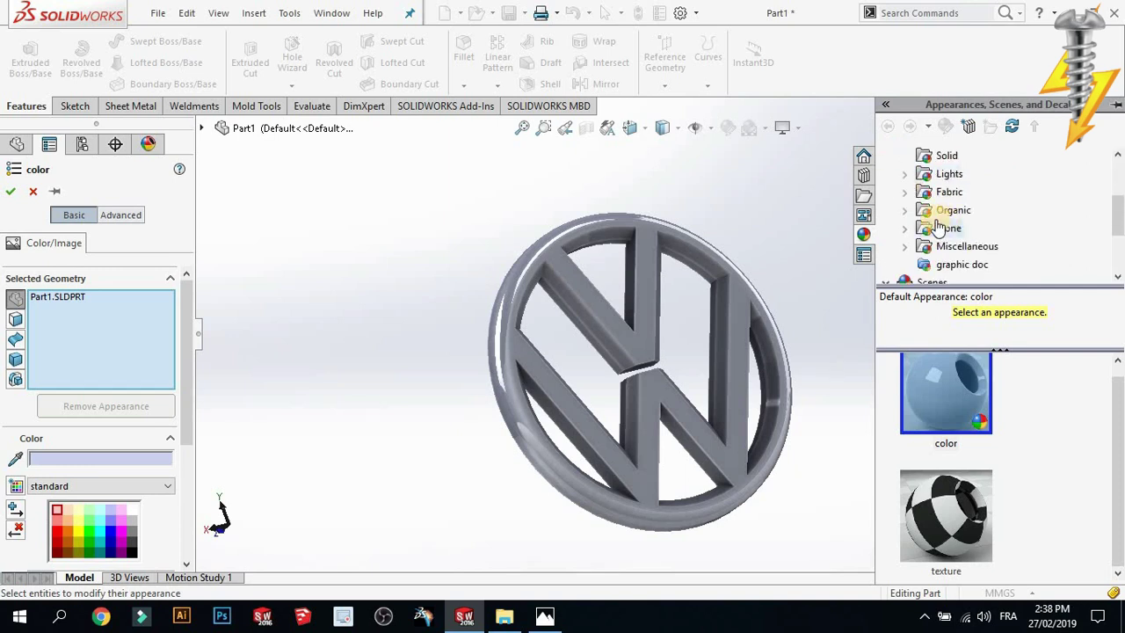
pyautogui.scroll(1, 921, 201)
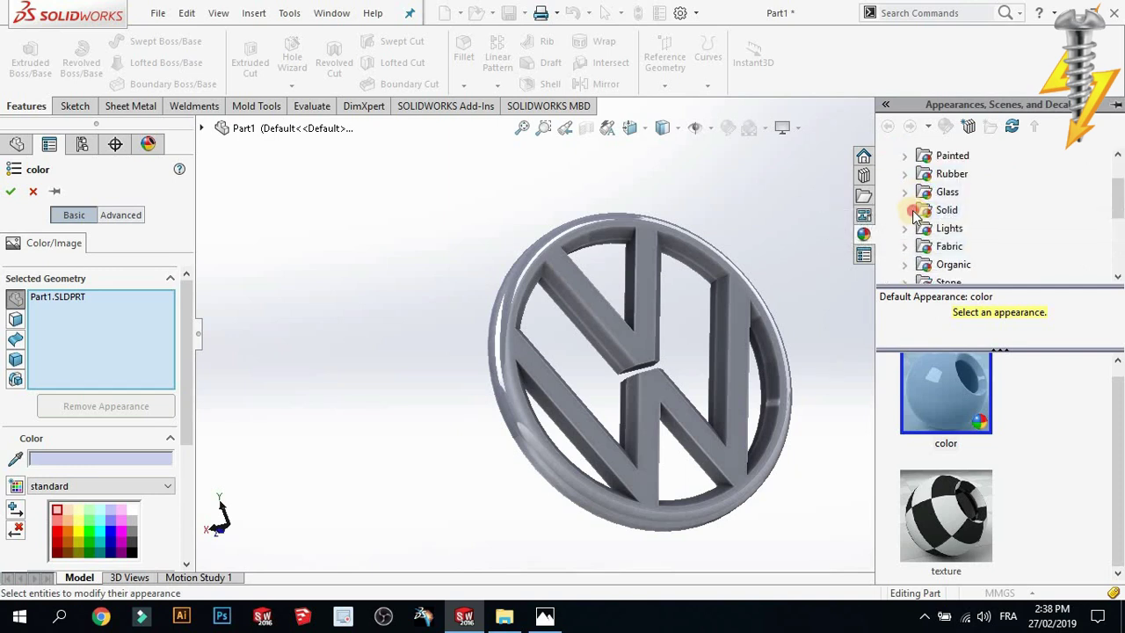
# Preview Green, Pink, then White solid colours on the logo
pyautogui.click(924, 214)
pyautogui.scroll(-1, 955, 437)
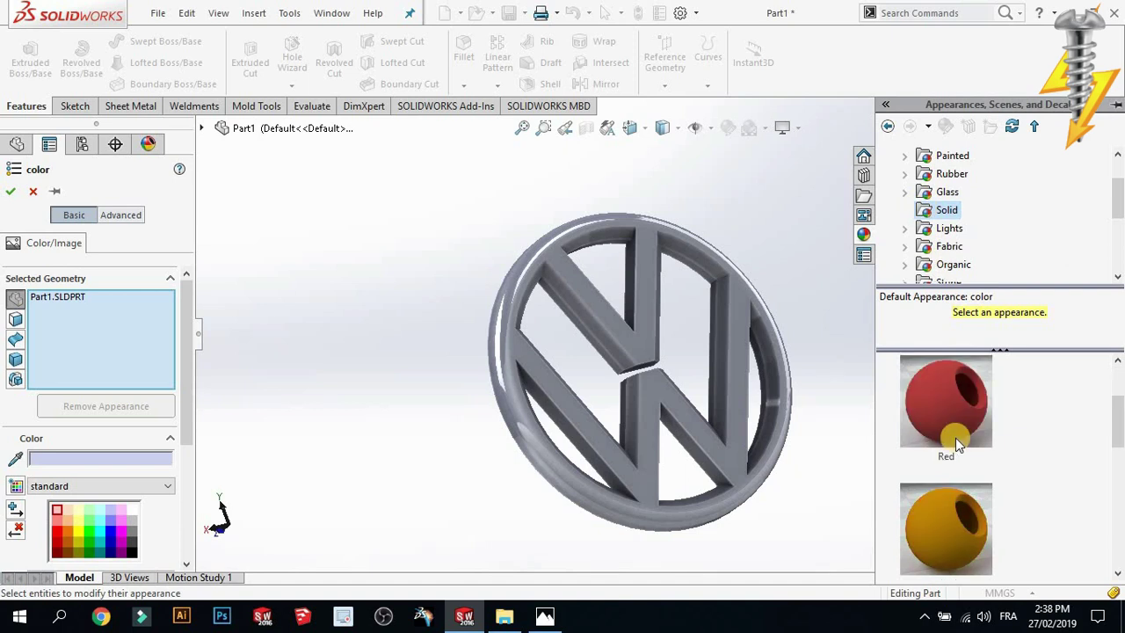
pyautogui.scroll(-1, 955, 438)
pyautogui.scroll(-2, 956, 438)
pyautogui.click(949, 437)
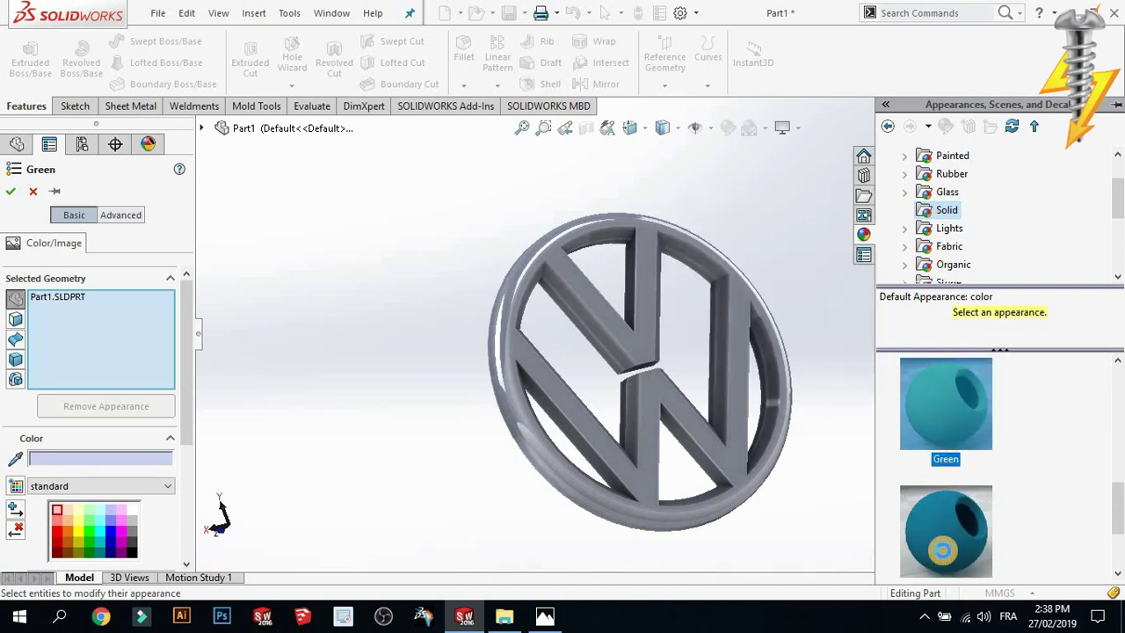
pyautogui.scroll(-2, 943, 535)
pyautogui.click(937, 479)
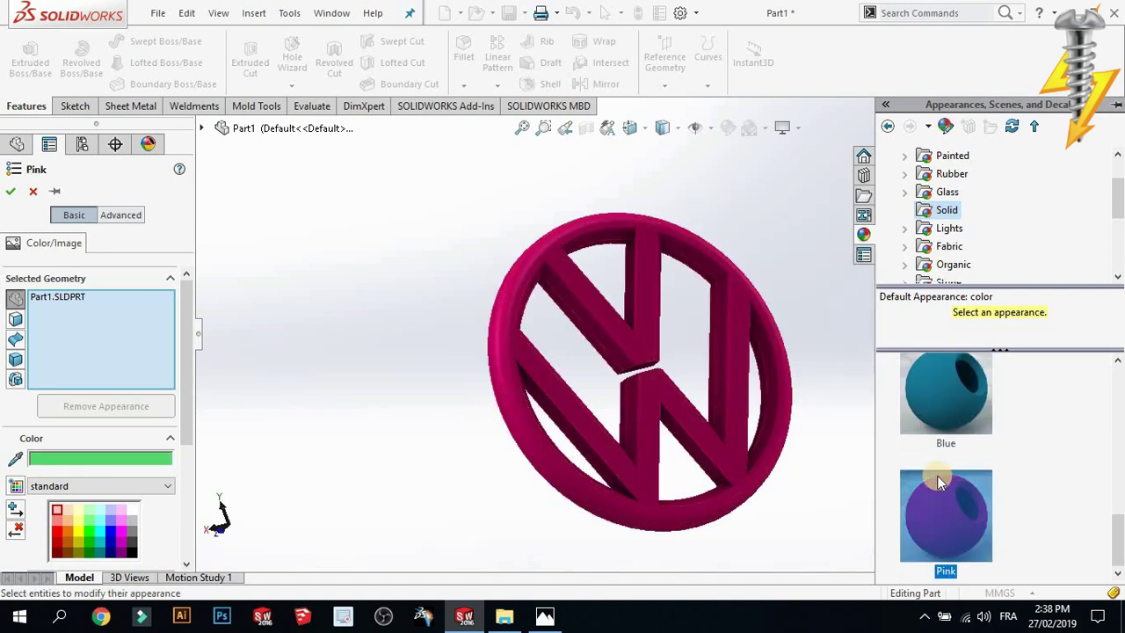
pyautogui.scroll(2, 937, 475)
pyautogui.scroll(3, 936, 476)
pyautogui.click(913, 403)
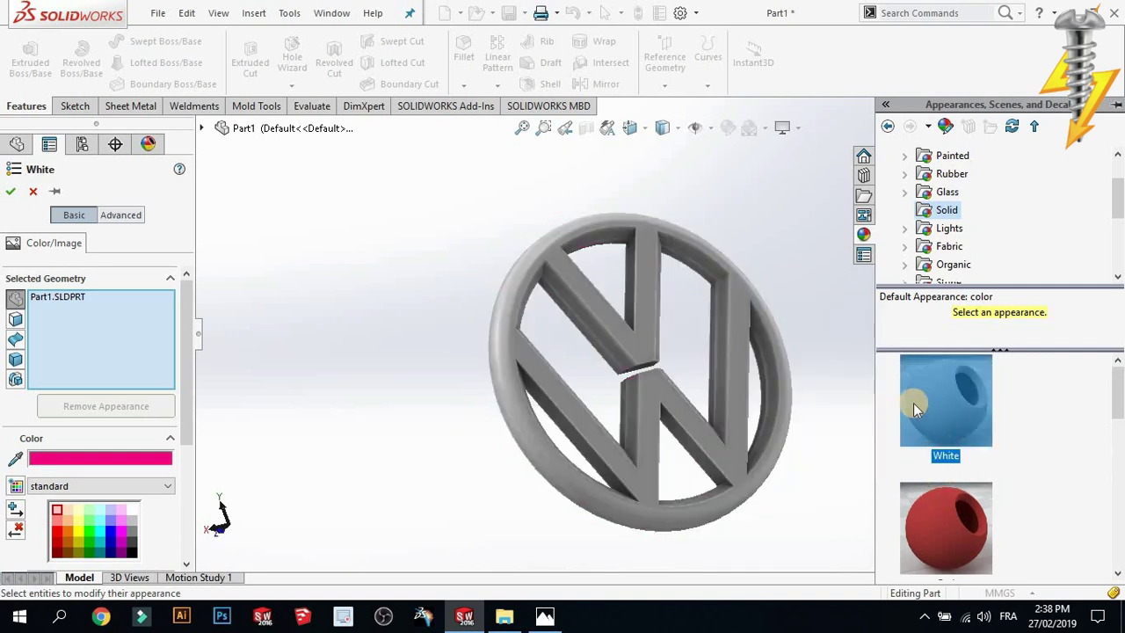
# Browse the Lights, Fabric, Miscellaneous, RealView Only and graphic doc appearance categories
pyautogui.click(910, 232)
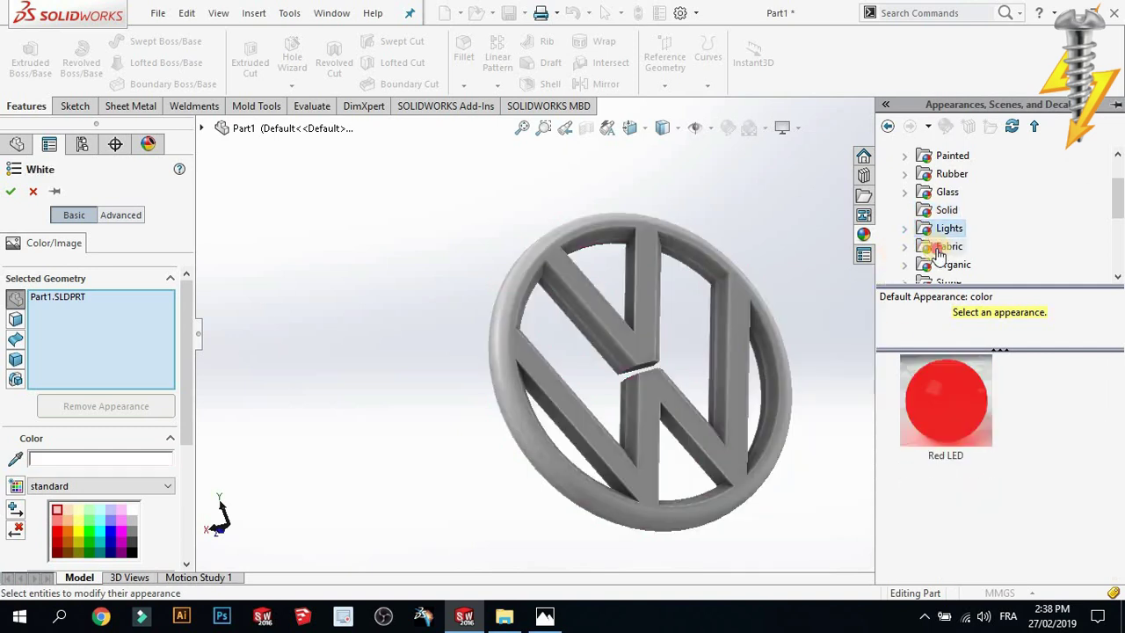
pyautogui.click(937, 250)
pyautogui.scroll(-3, 933, 268)
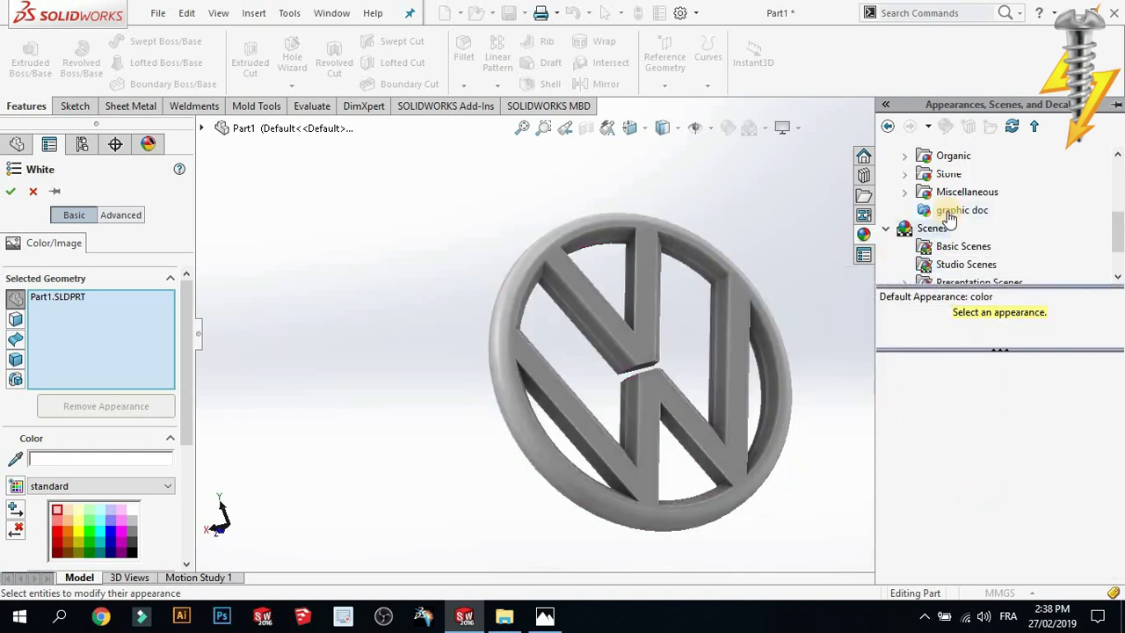
pyautogui.click(907, 192)
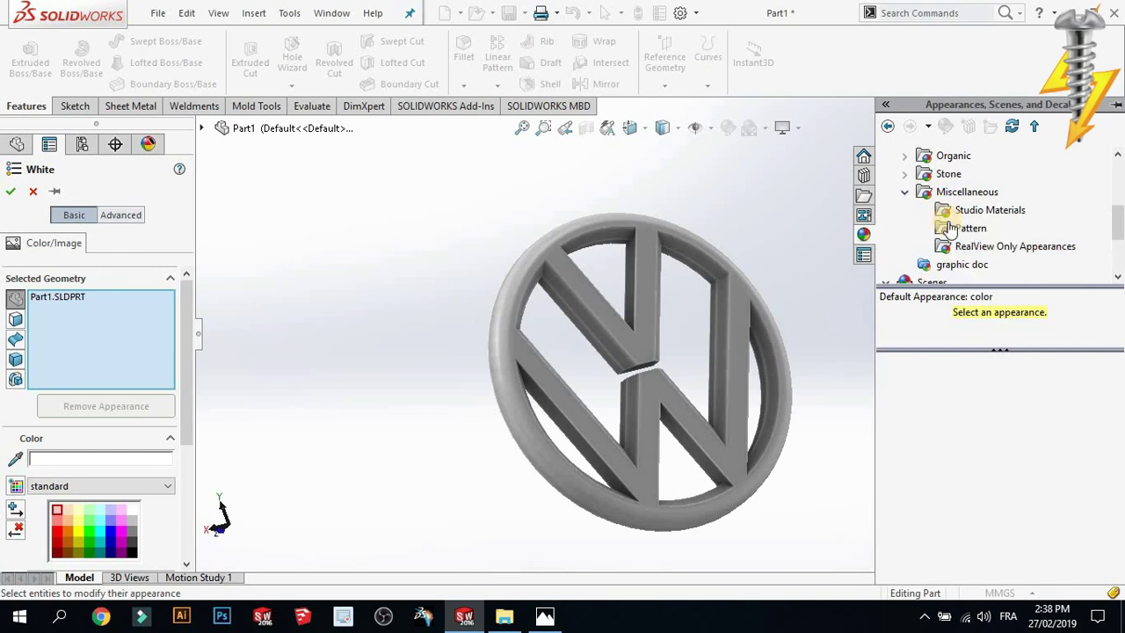
pyautogui.click(954, 250)
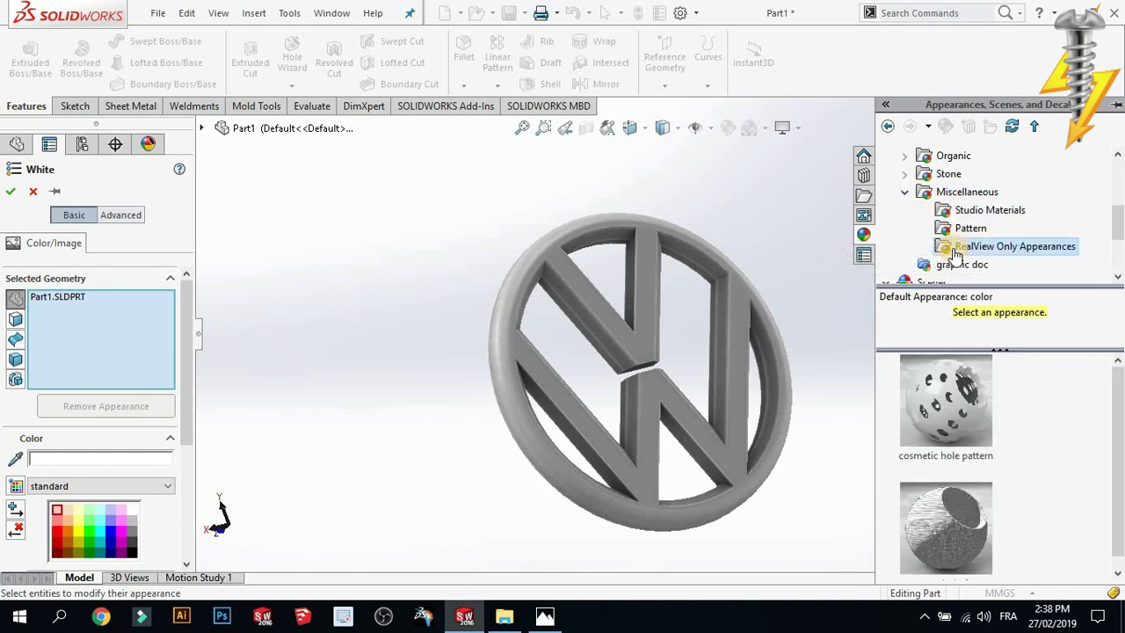
pyautogui.click(930, 268)
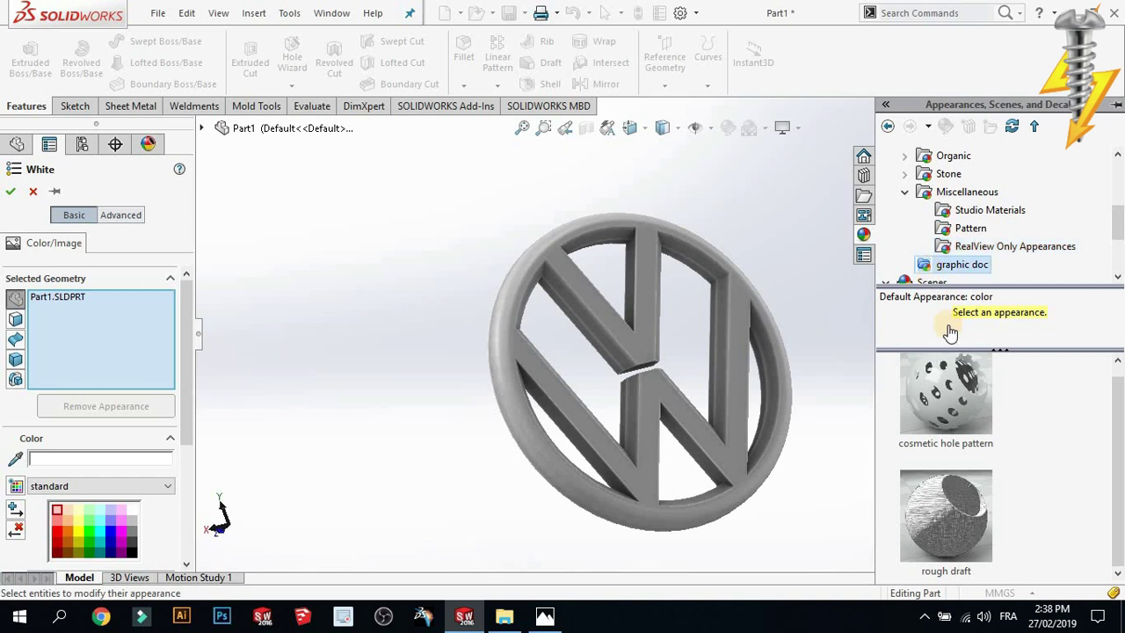
pyautogui.scroll(5, 956, 178)
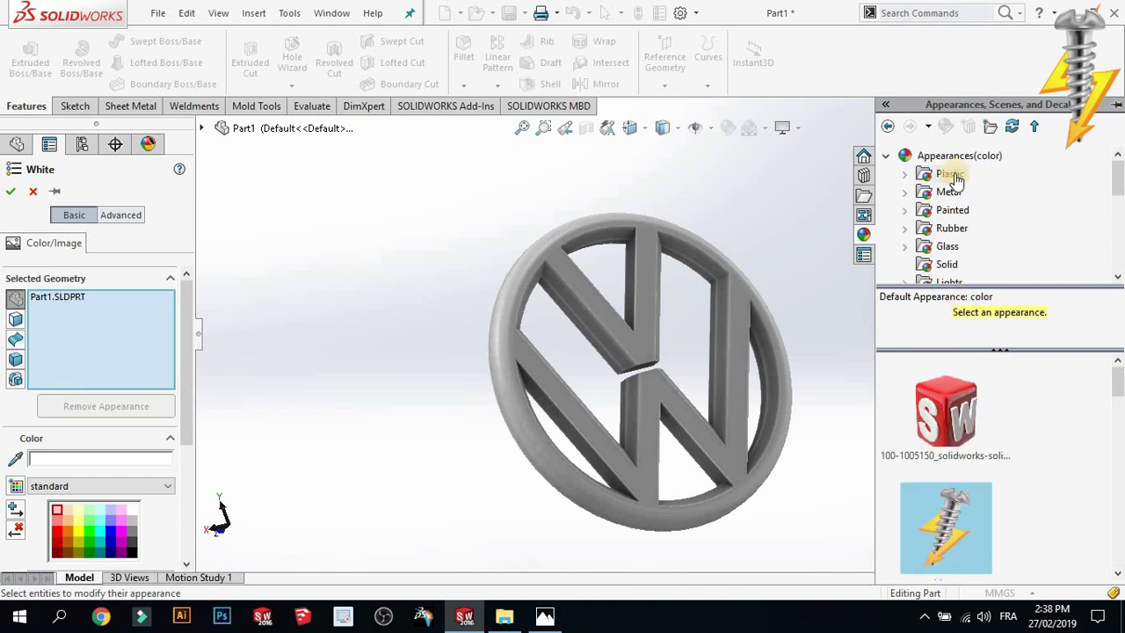
# Try black, beige, light grey and dark grey medium gloss plastics on the logo
pyautogui.click(951, 176)
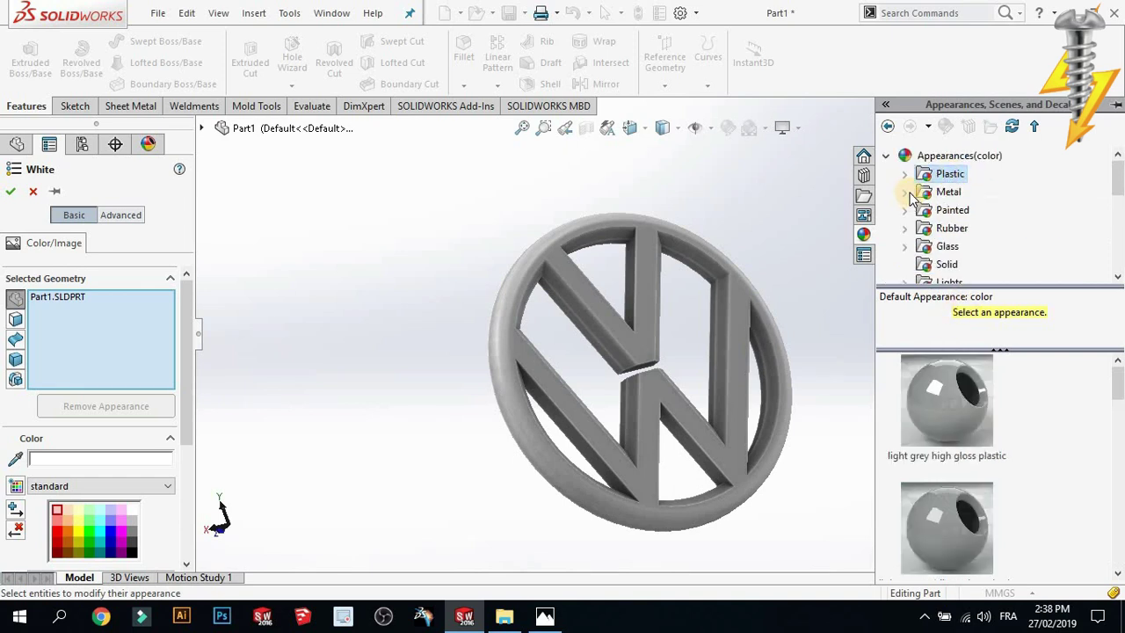
pyautogui.click(906, 175)
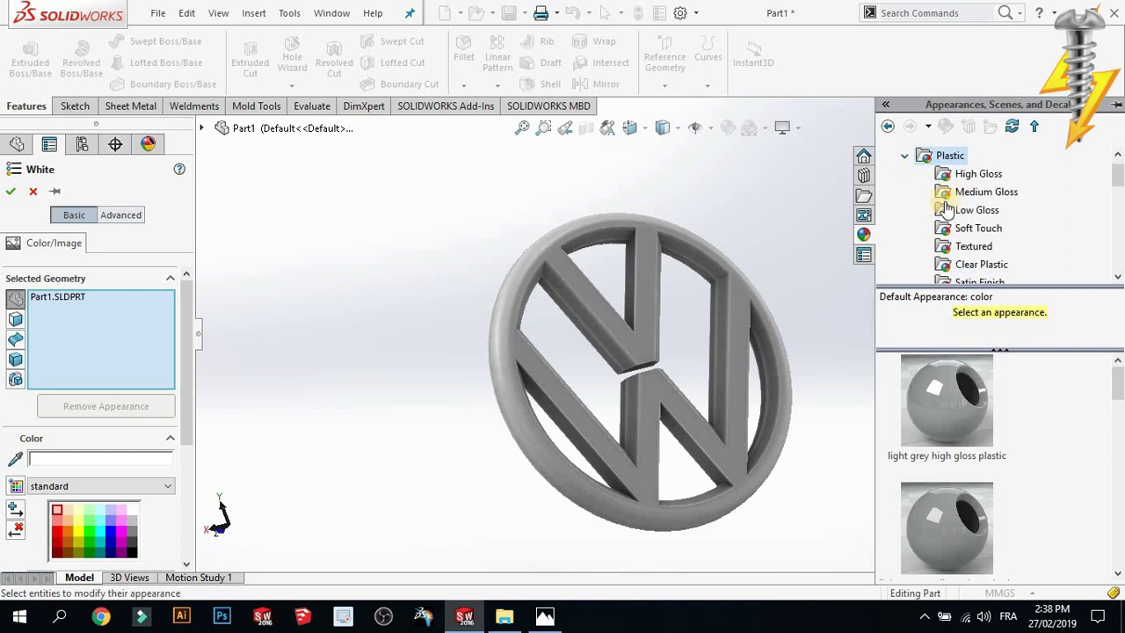
pyautogui.click(948, 193)
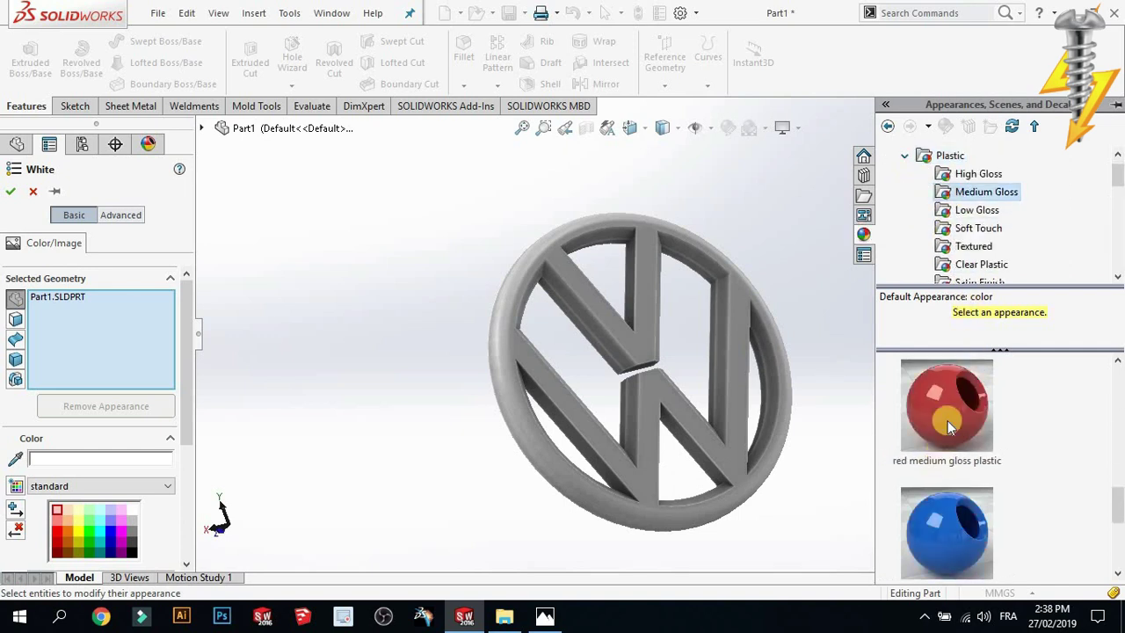
pyautogui.click(949, 413)
pyautogui.scroll(-1, 951, 413)
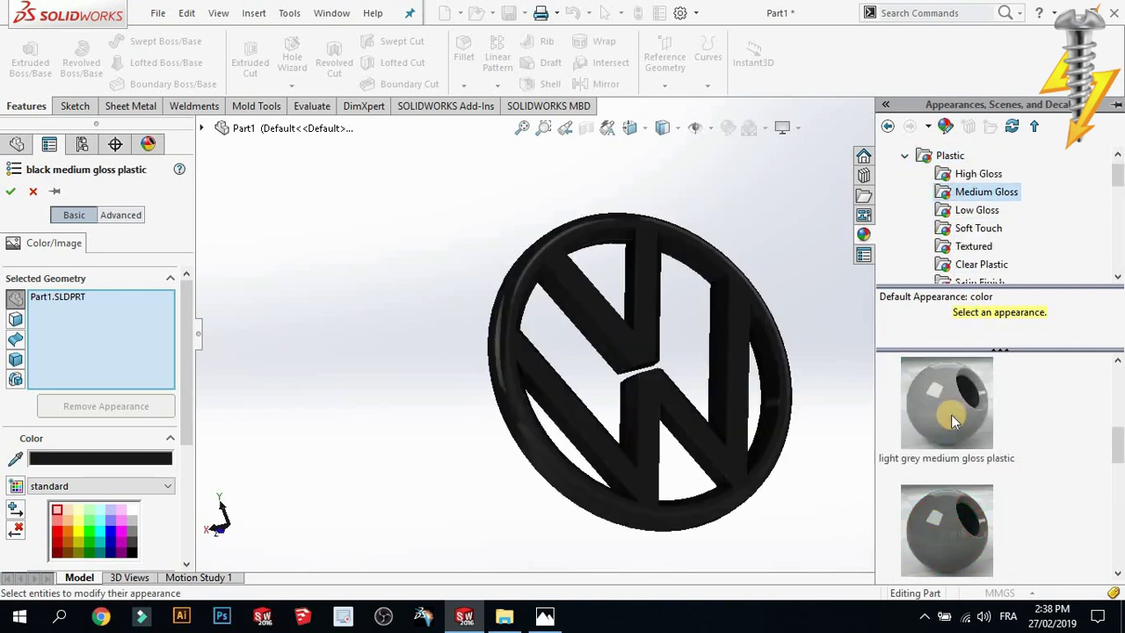
pyautogui.click(953, 420)
pyautogui.click(945, 541)
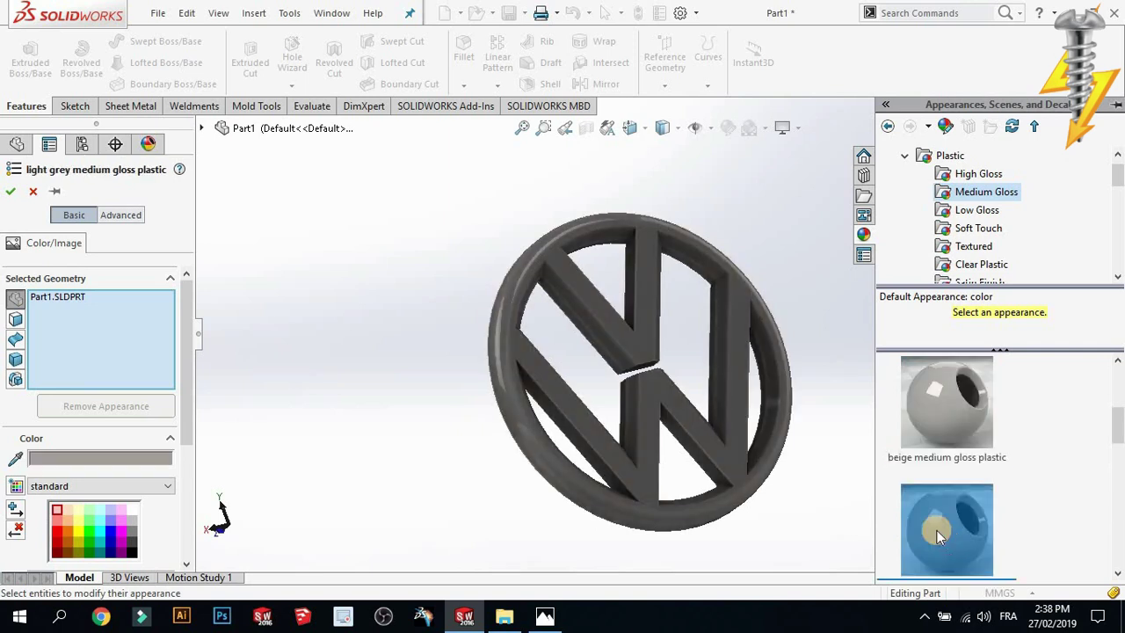
pyautogui.scroll(-1, 934, 524)
pyautogui.click(934, 515)
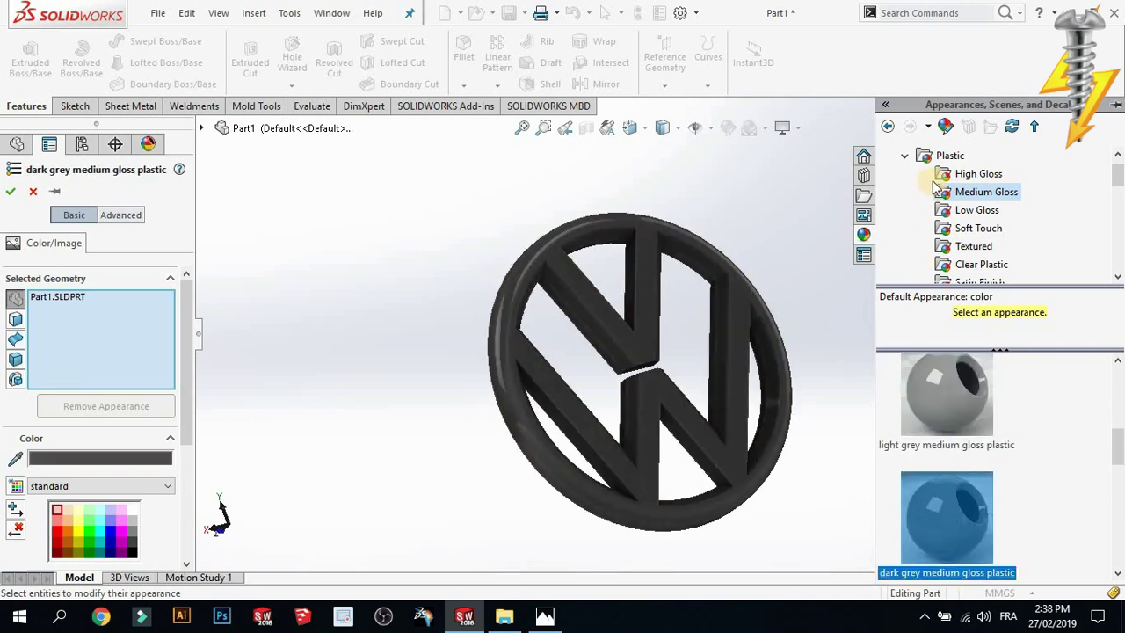
# Apply dark grey high gloss plastic to the whole part and confirm
pyautogui.click(958, 174)
pyautogui.scroll(-2, 943, 453)
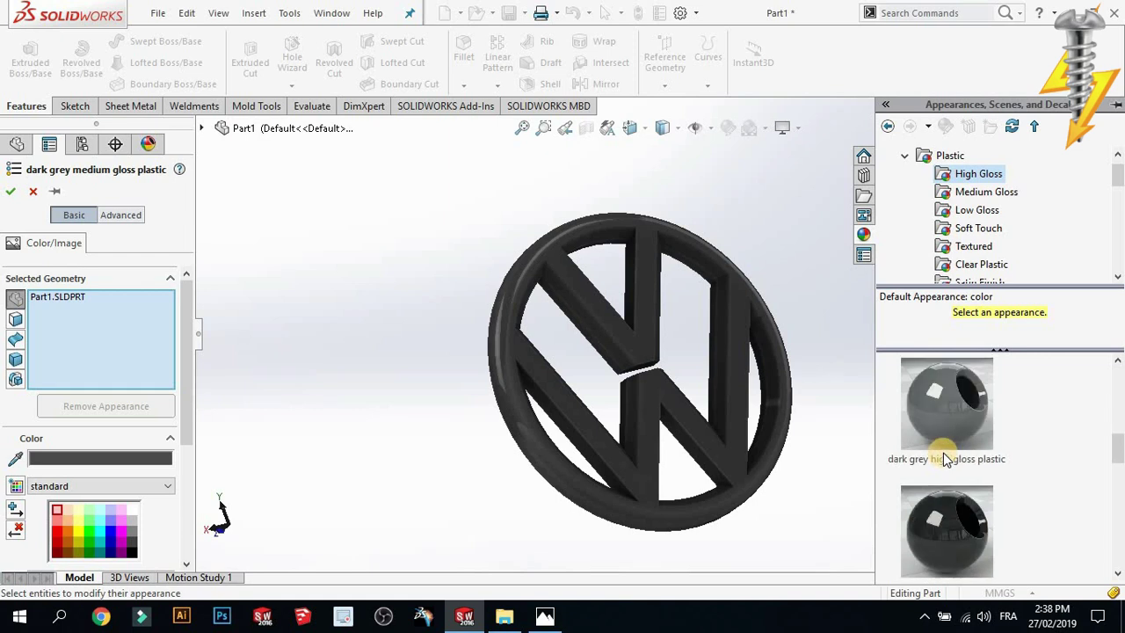
pyautogui.click(949, 414)
pyautogui.click(949, 413)
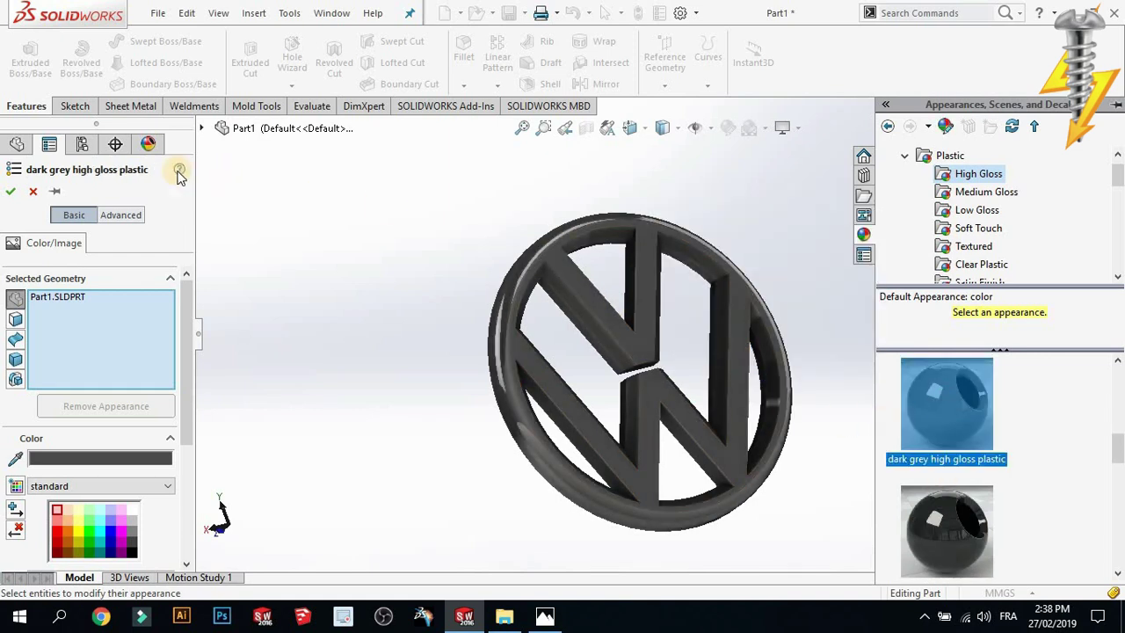
pyautogui.click(9, 192)
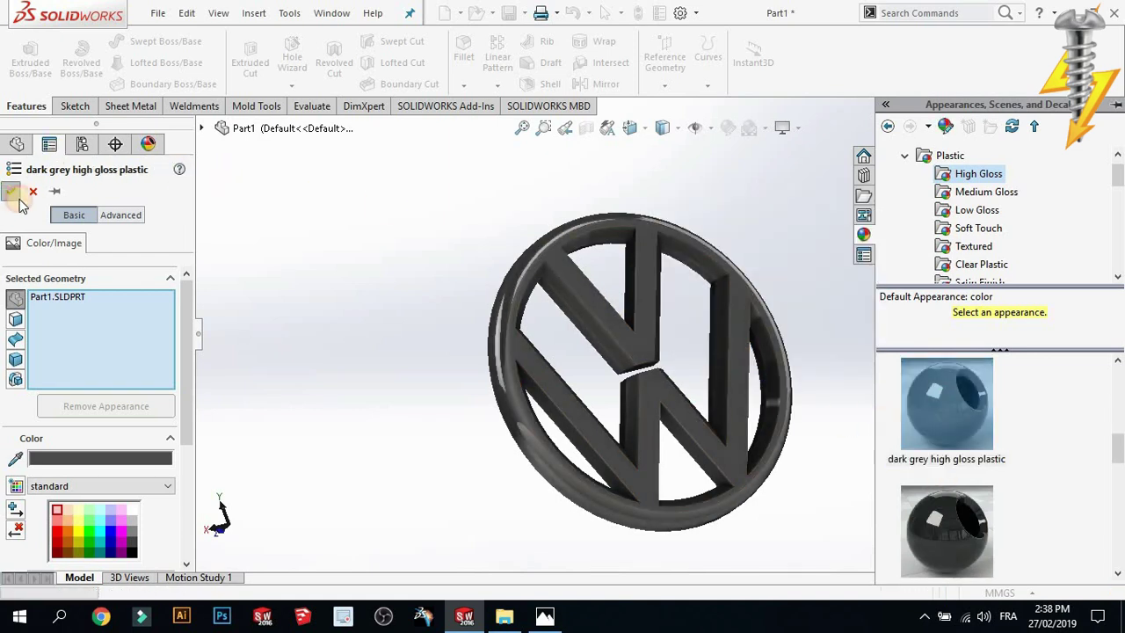
# Collapse the appearances panel and preview Plain White, grey studio and Soft Spotlight scenes
pyautogui.click(765, 165)
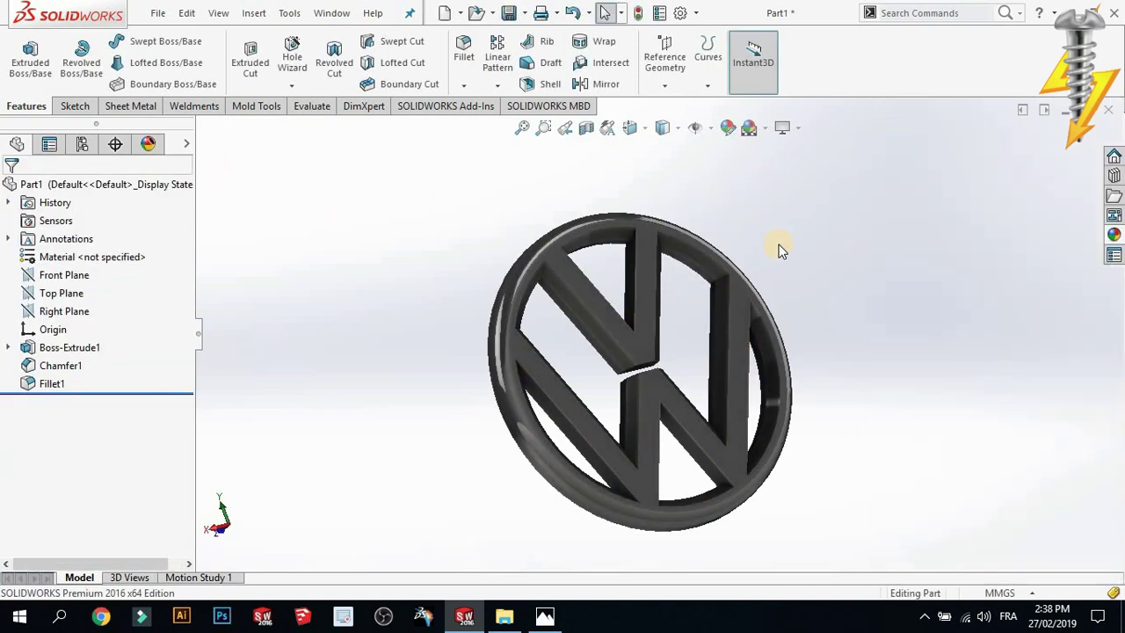
pyautogui.click(763, 128)
pyautogui.click(780, 173)
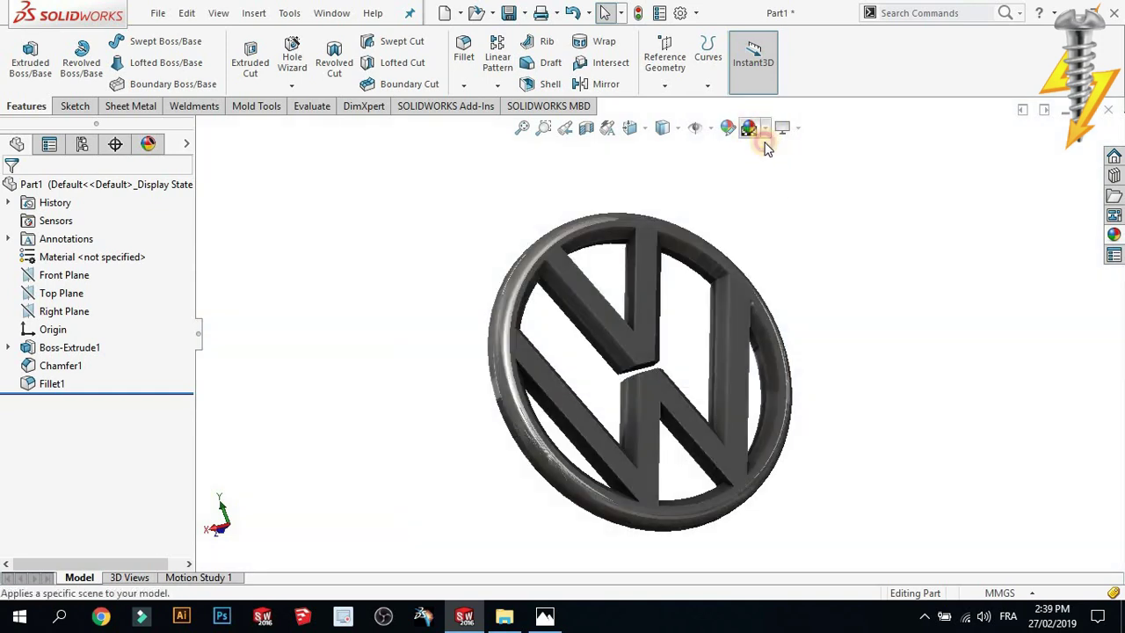
pyautogui.click(764, 129)
pyautogui.click(770, 209)
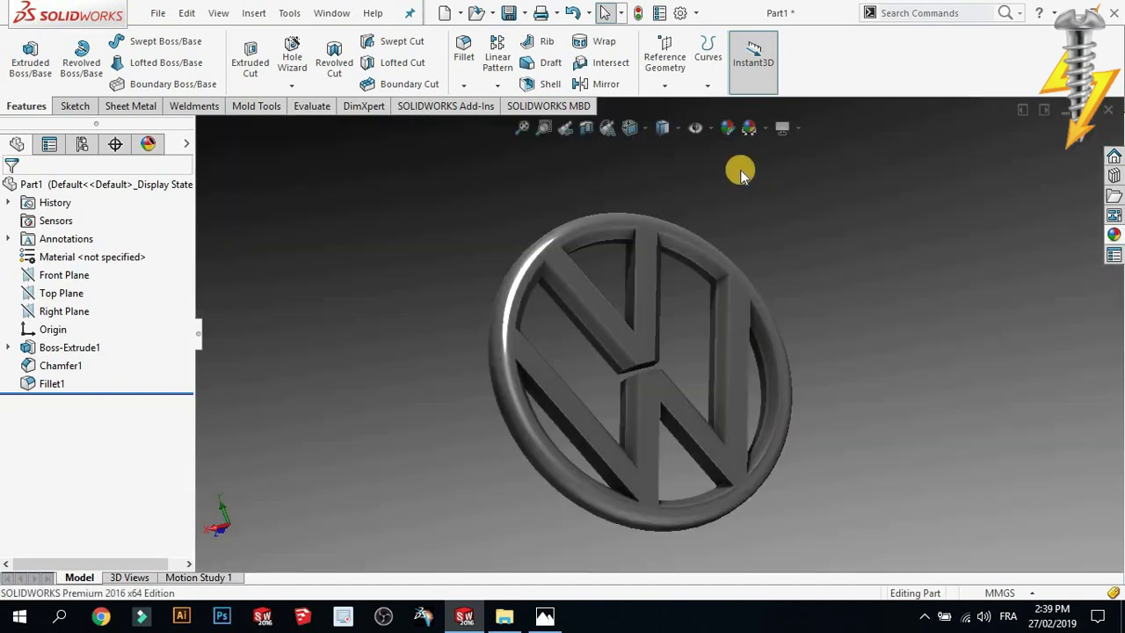
pyautogui.click(765, 129)
pyautogui.moveTo(797, 210)
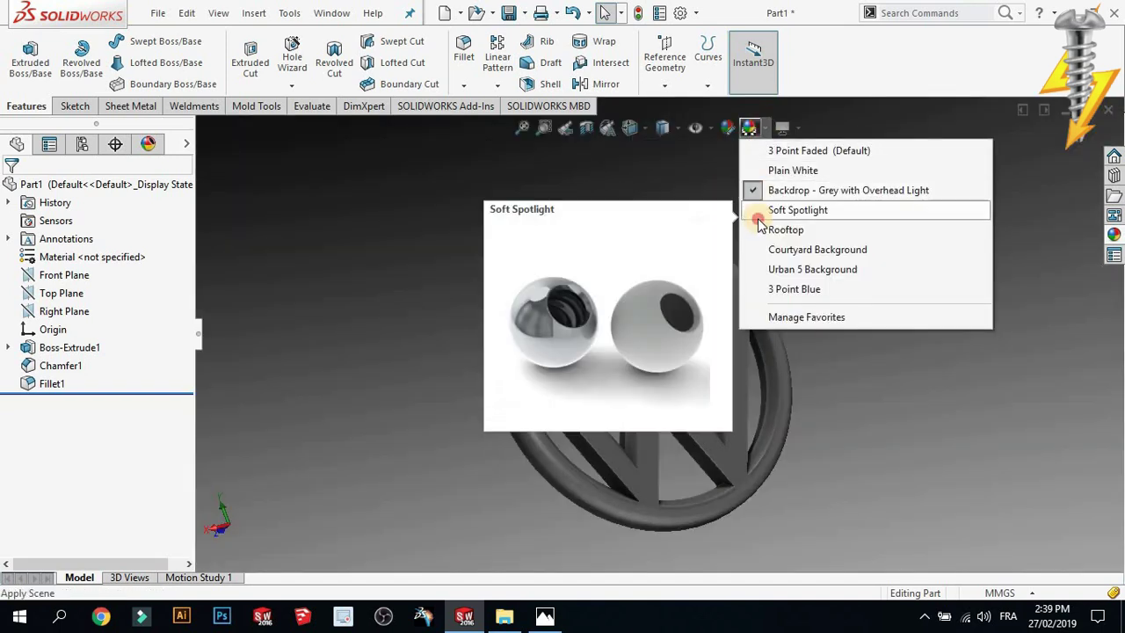
pyautogui.click(760, 216)
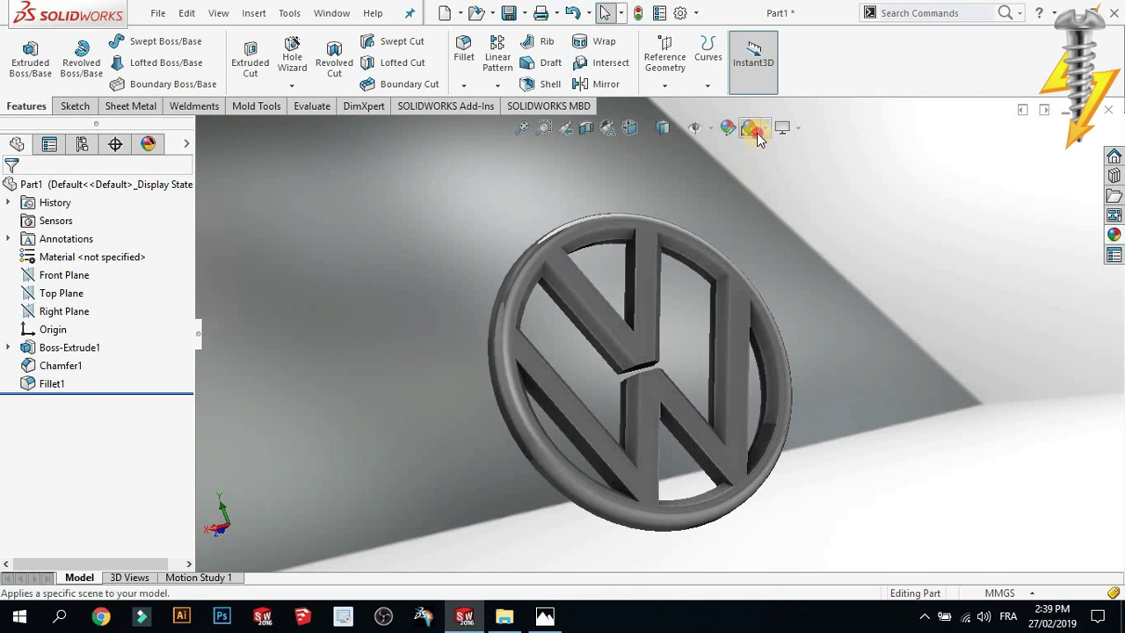
# Preview the Rooftop, Courtyard, Urban 5 and 3 Point Blue scenes behind the logo
pyautogui.click(759, 134)
pyautogui.click(774, 239)
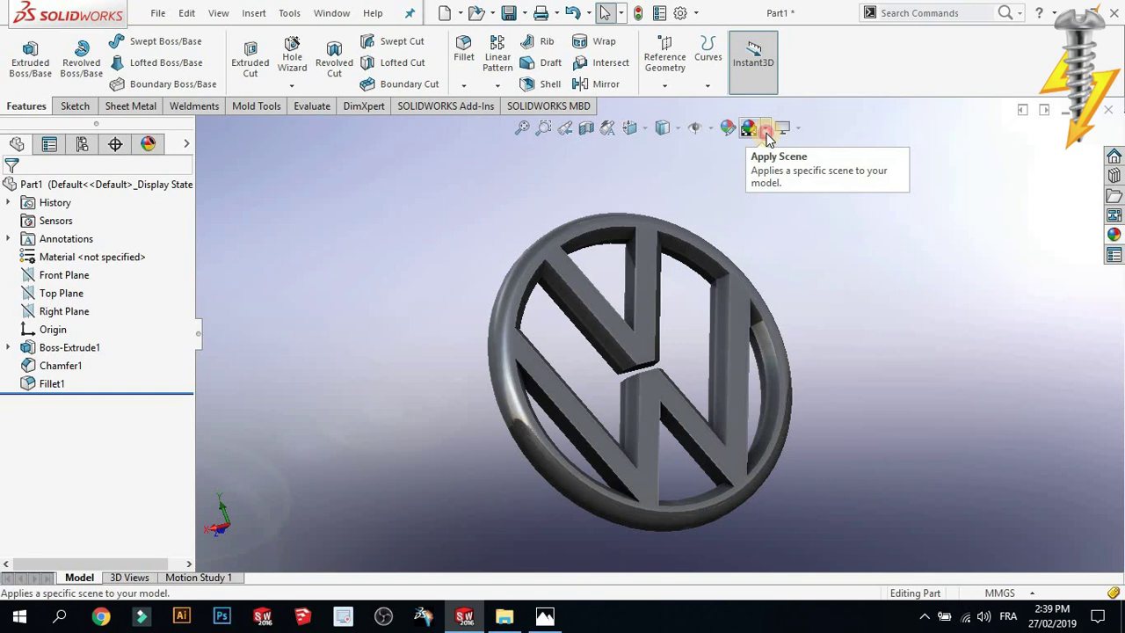
pyautogui.click(765, 130)
pyautogui.moveTo(817, 249)
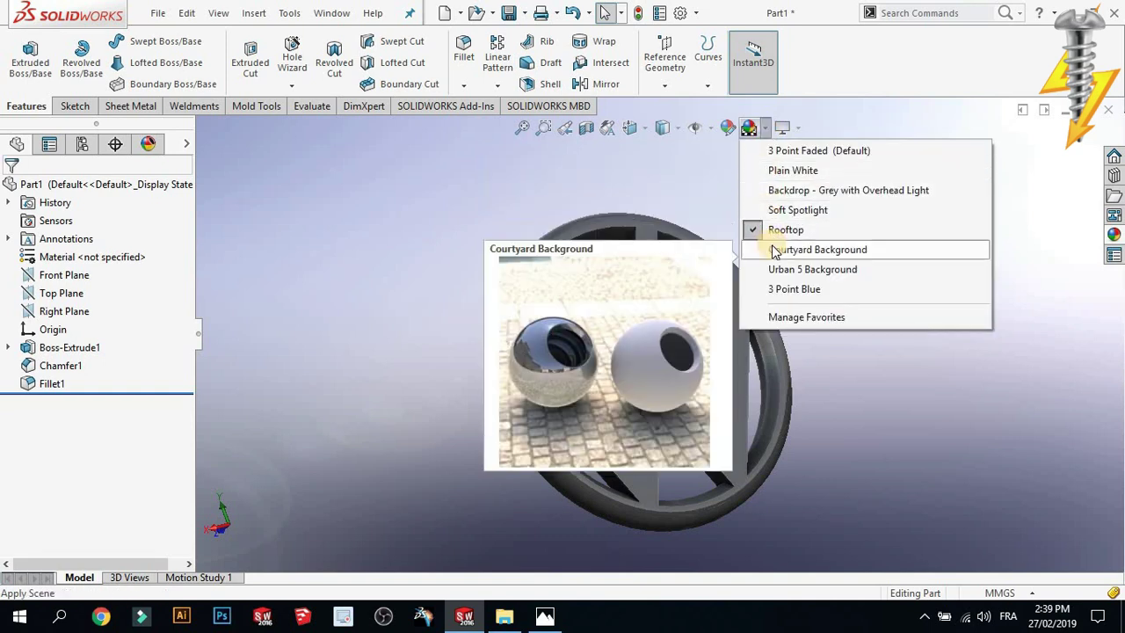
pyautogui.click(774, 251)
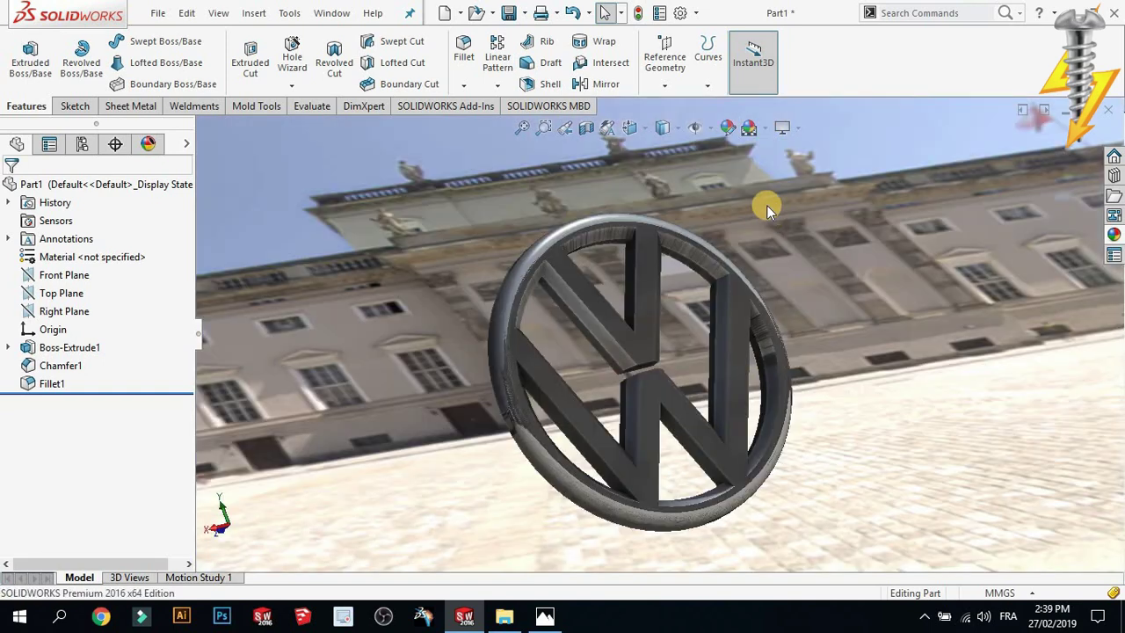
pyautogui.click(764, 132)
pyautogui.click(782, 270)
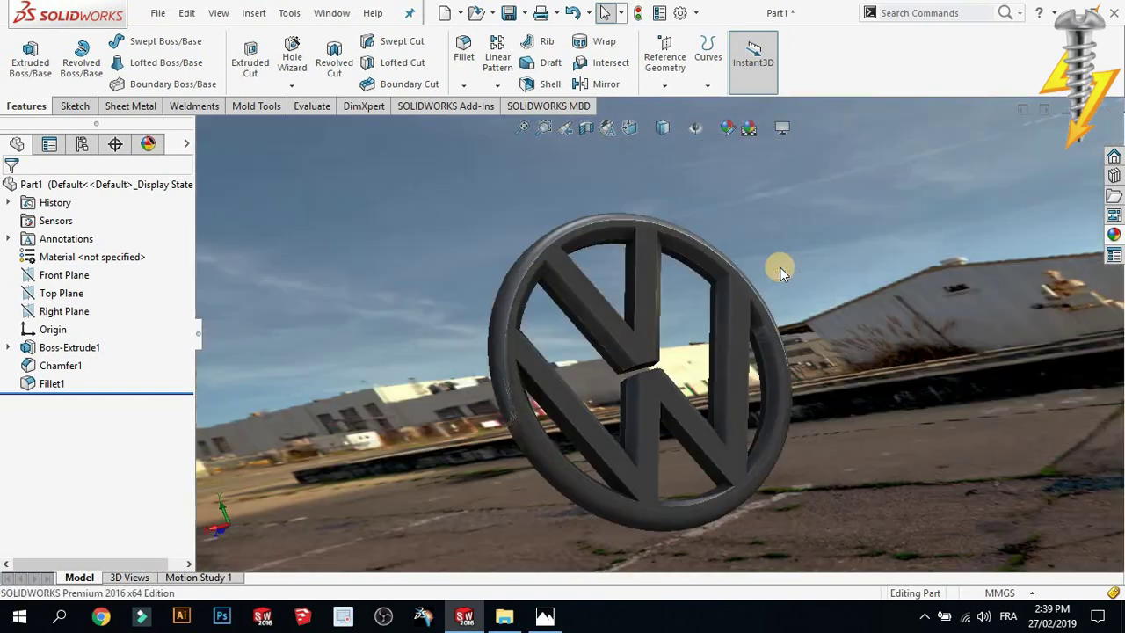
pyautogui.click(760, 130)
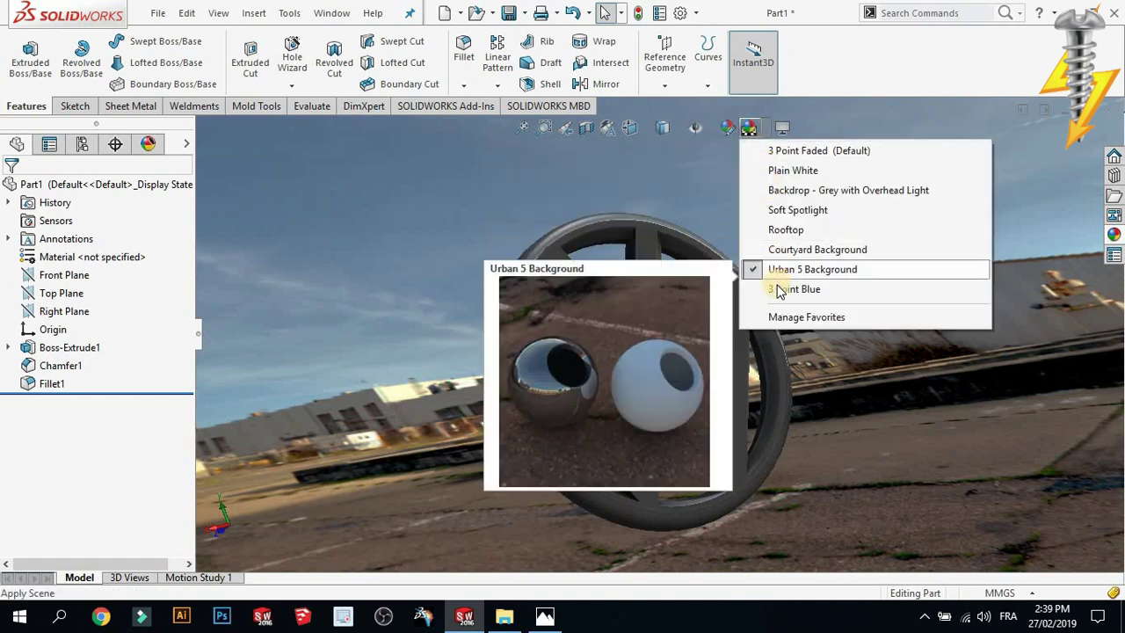
pyautogui.click(777, 289)
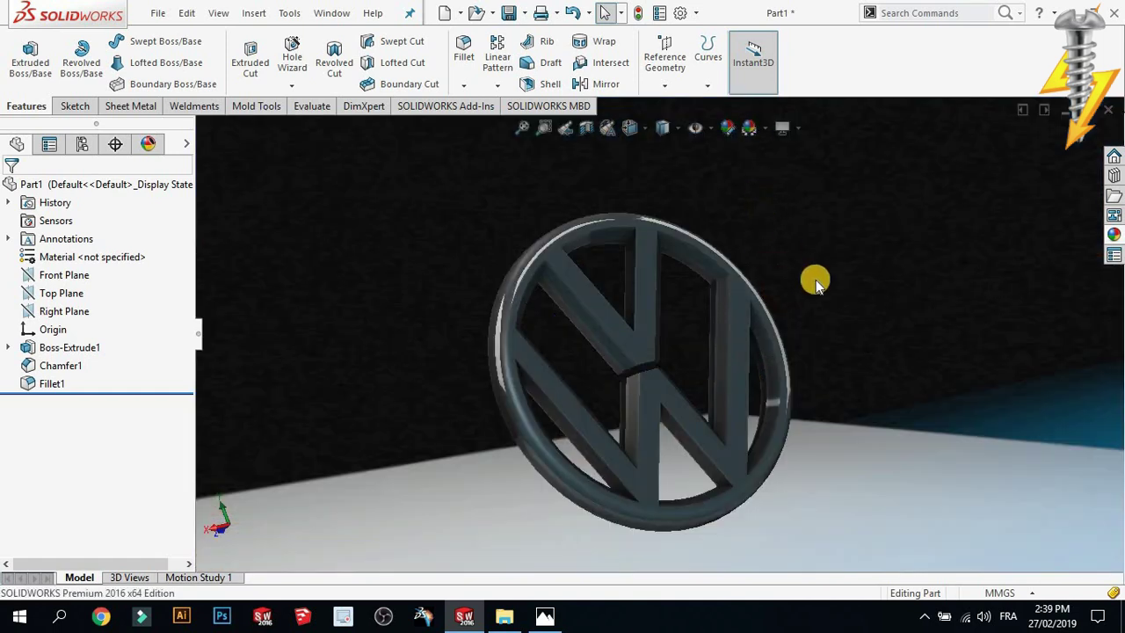
pyautogui.moveTo(781, 295)
pyautogui.mouseDown(button='middle')
pyautogui.moveTo(658, 316)
pyautogui.moveTo(703, 317)
pyautogui.moveTo(711, 346)
pyautogui.moveTo(836, 328)
pyautogui.moveTo(776, 173)
pyautogui.mouseUp(button='middle')
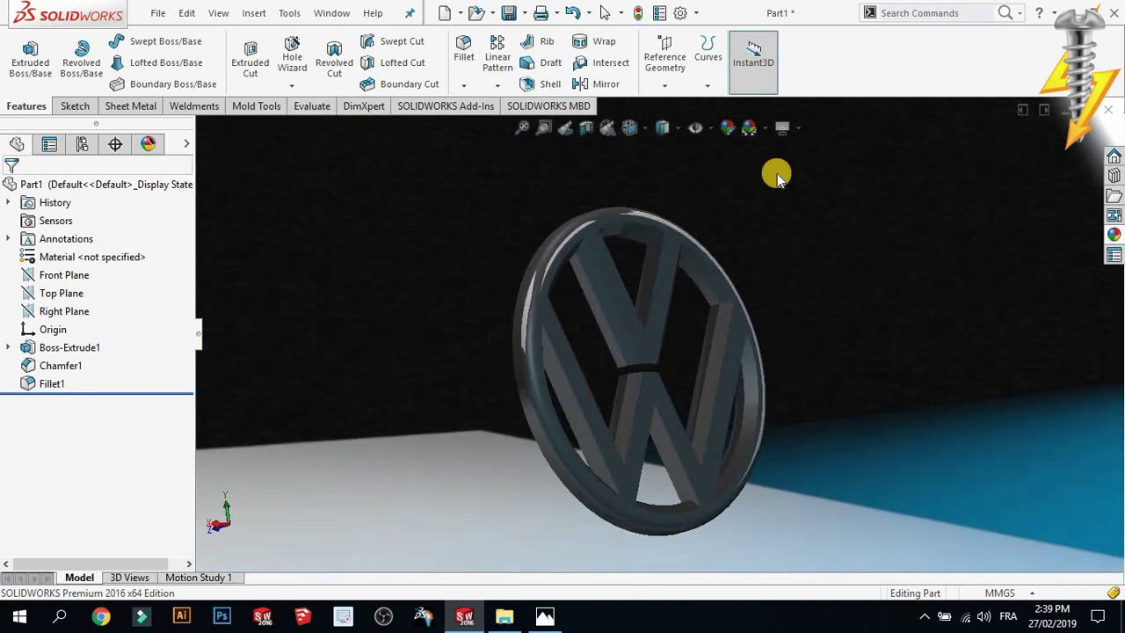
# Return to the default 3 Point Faded scene and turn the logo nearly frontal
pyautogui.click(763, 128)
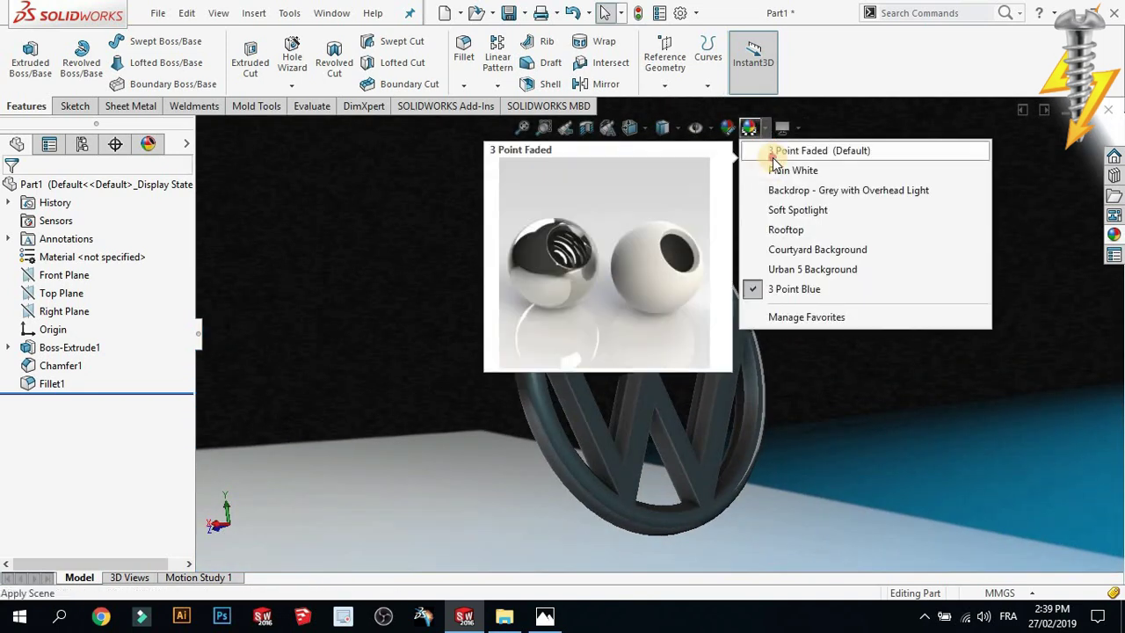
pyautogui.click(768, 151)
pyautogui.moveTo(648, 205)
pyautogui.mouseDown(button='middle')
pyautogui.moveTo(612, 196)
pyautogui.moveTo(645, 289)
pyautogui.mouseUp(button='middle')
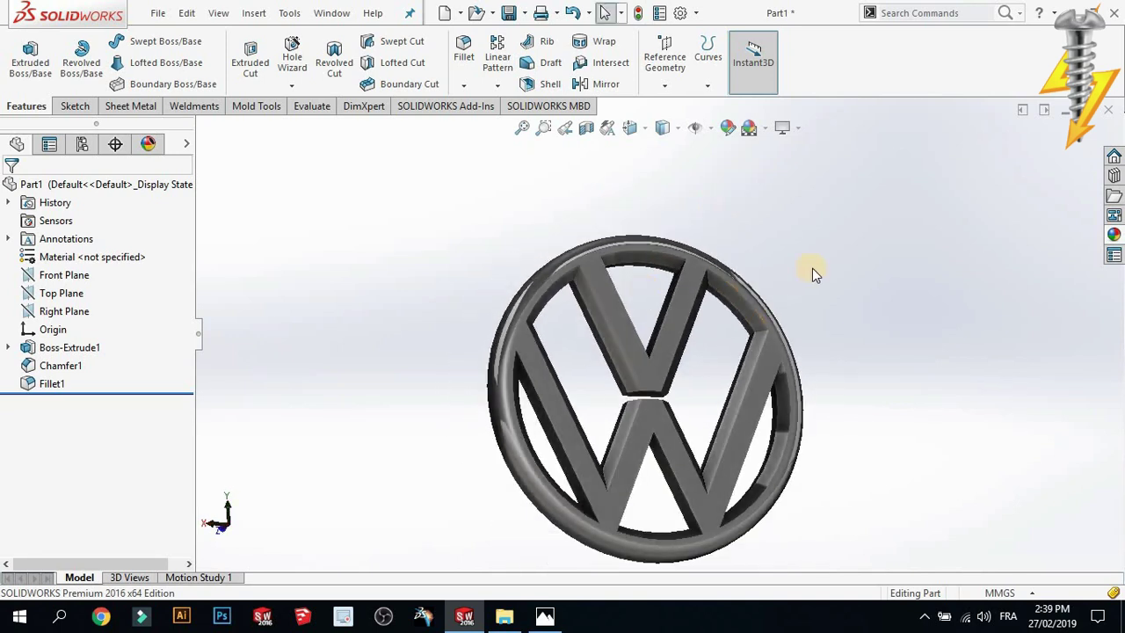
pyautogui.scroll(-2, 649, 396)
pyautogui.scroll(-2, 653, 383)
# Start a 0.4 mm fillet on the V–W junction edge and add further junction edges
pyautogui.click(655, 382)
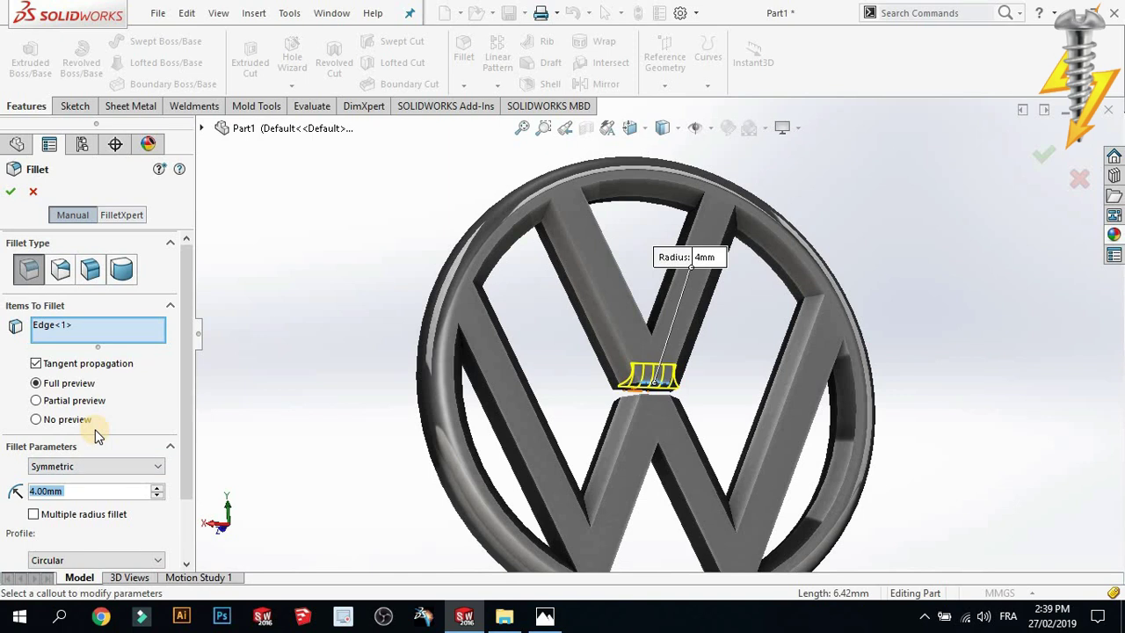
pyautogui.write('0.4')
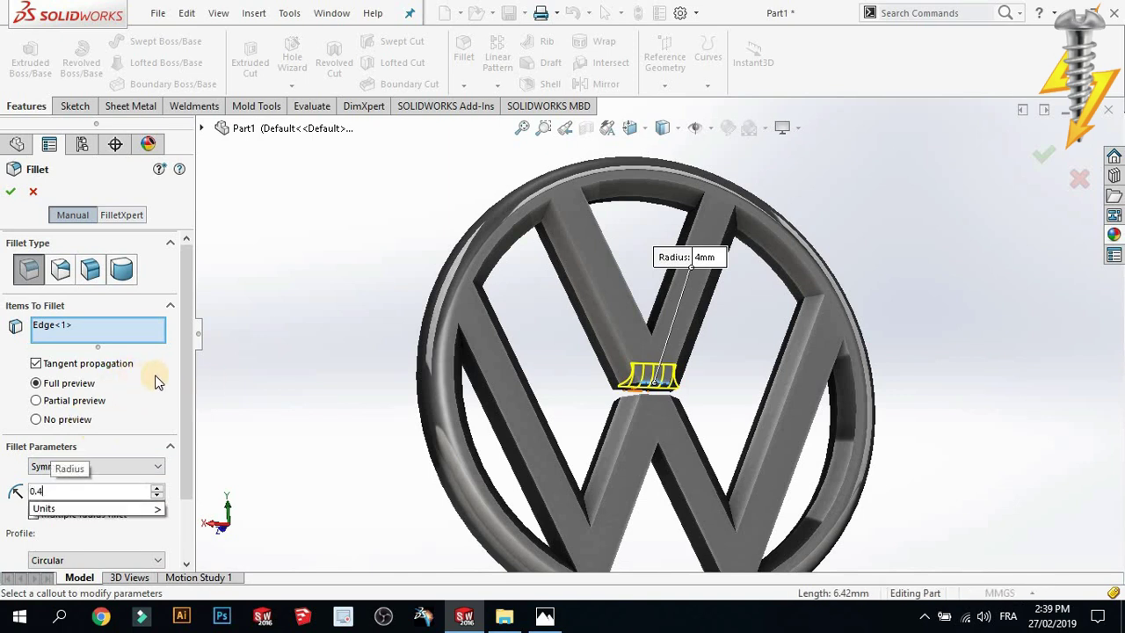
pyautogui.press('Return')
pyautogui.click(622, 385)
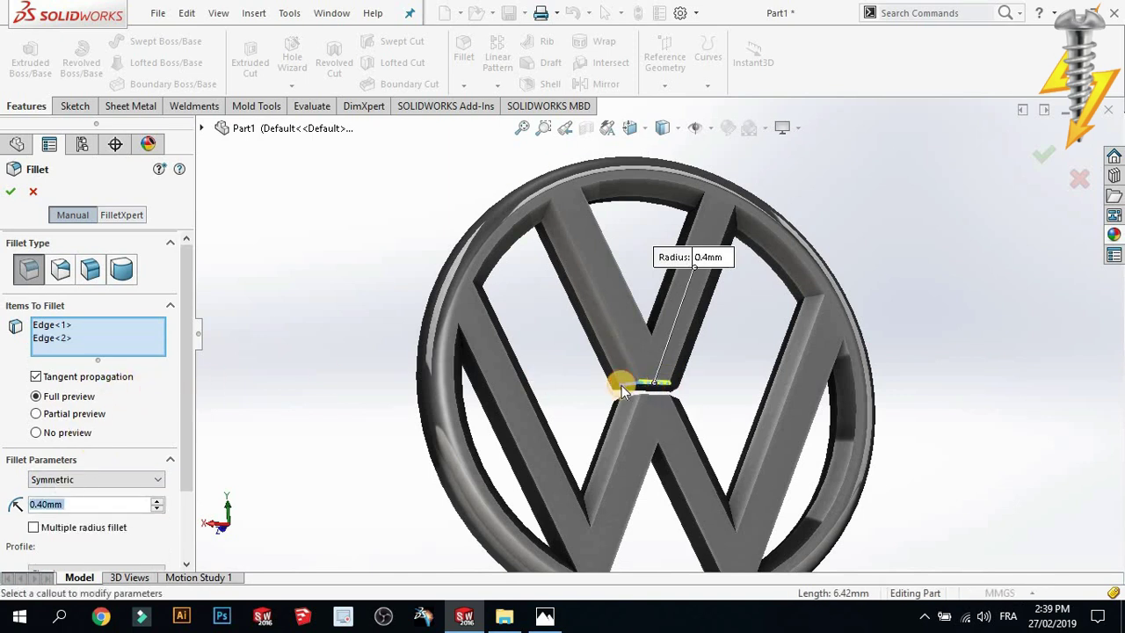
pyautogui.click(659, 391)
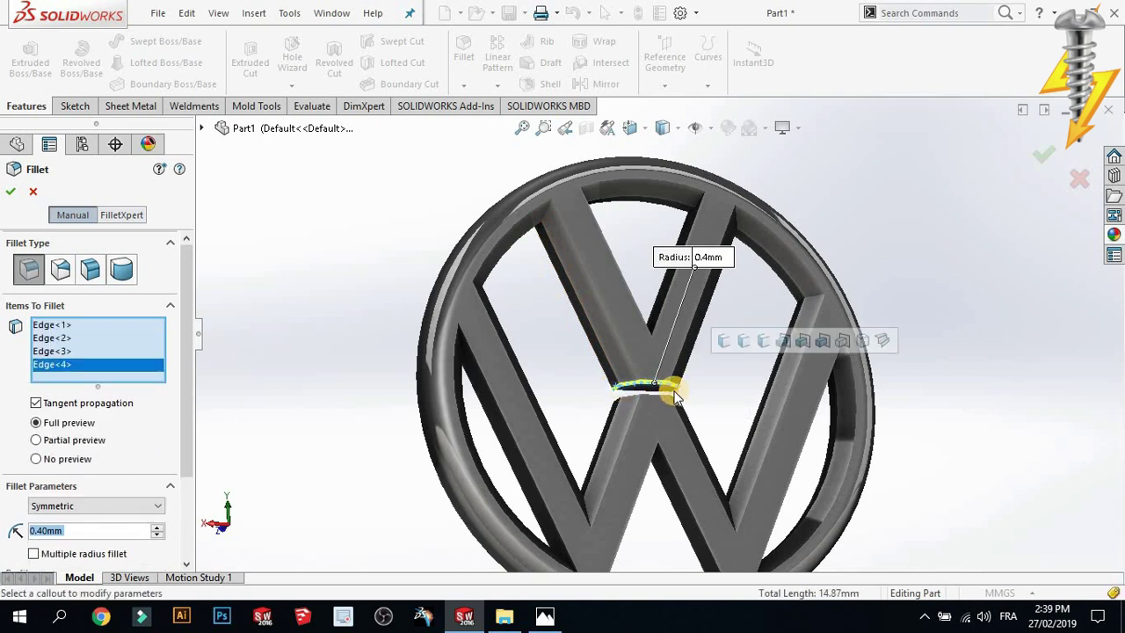
pyautogui.click(659, 387)
# Add the lower junction edges and junction face, then finish the fillet as Fillet2
pyautogui.moveTo(659, 387); pyautogui.dragTo(660, 470, button='middle')
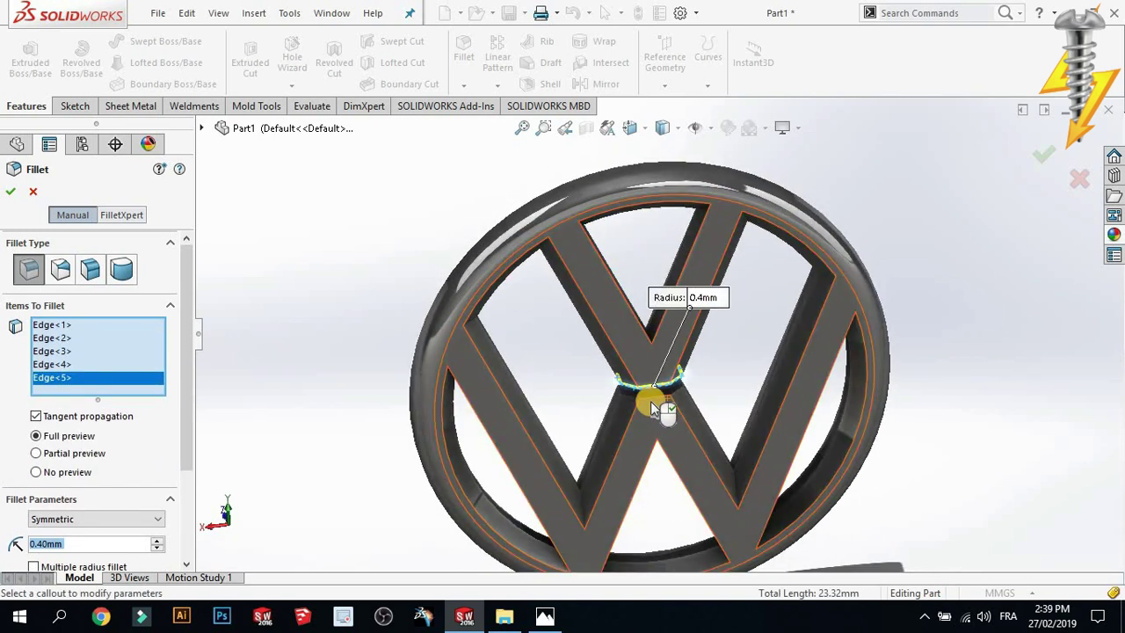
pyautogui.scroll(-5, 696, 327)
pyautogui.scroll(-2, 718, 328)
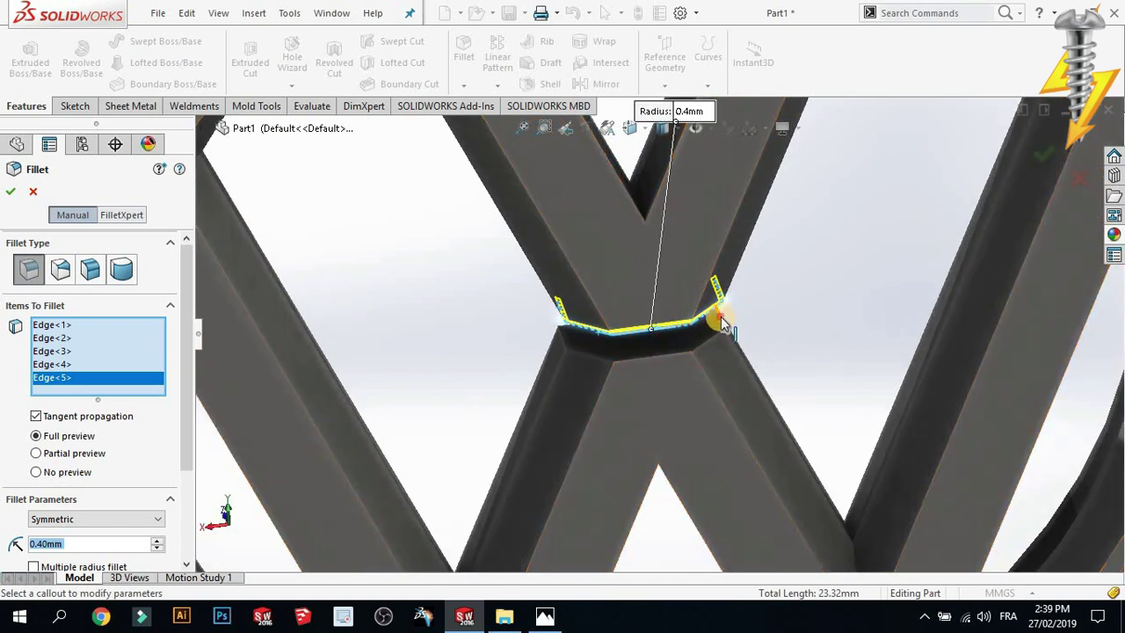
pyautogui.click(717, 332)
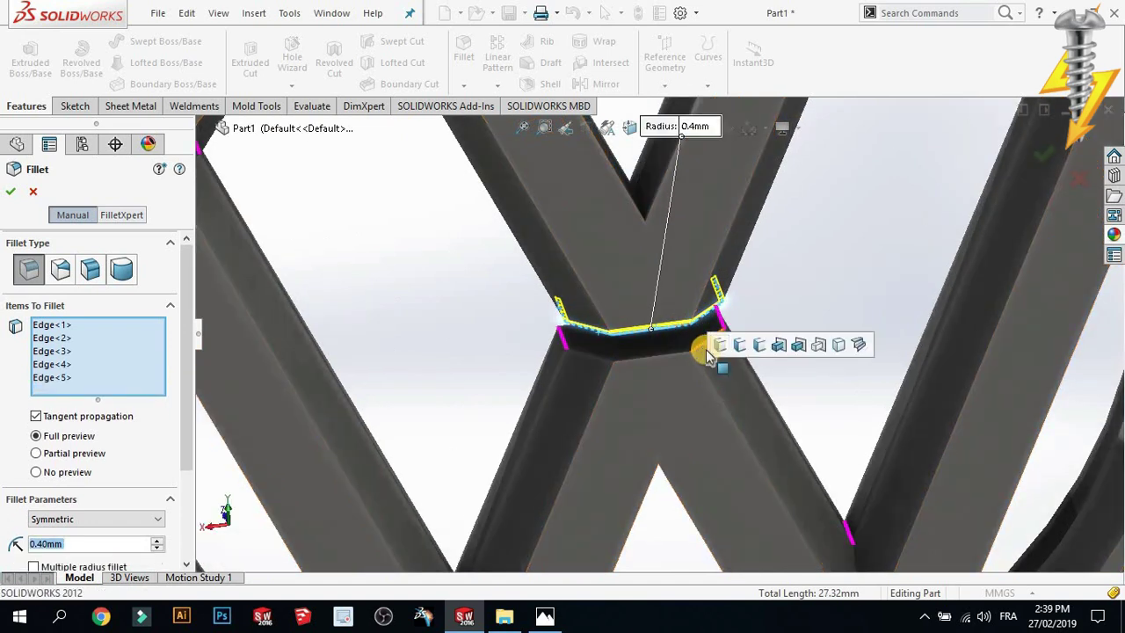
pyautogui.click(666, 346)
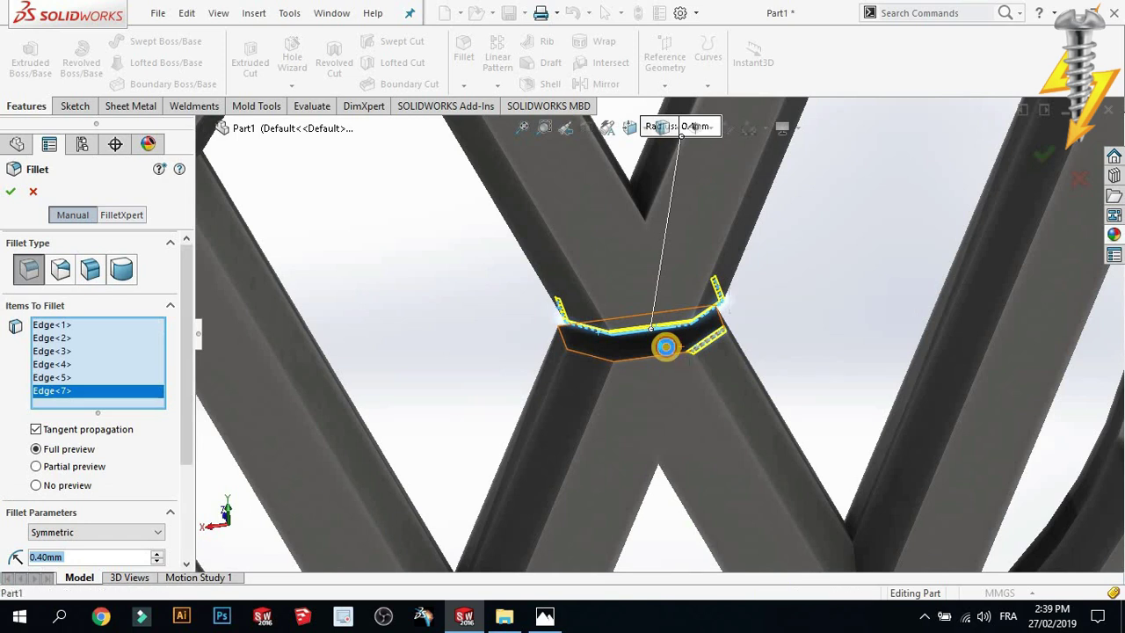
pyautogui.click(603, 358)
pyautogui.scroll(3, 603, 358)
pyautogui.scroll(2, 610, 322)
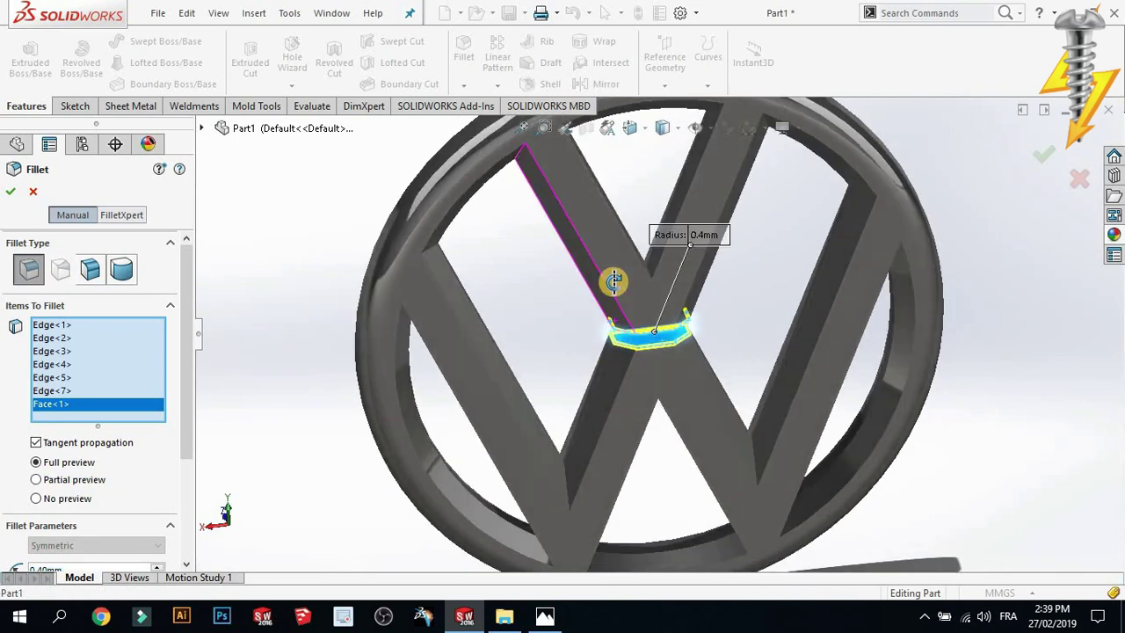
pyautogui.moveTo(613, 281); pyautogui.dragTo(608, 238, button='middle')
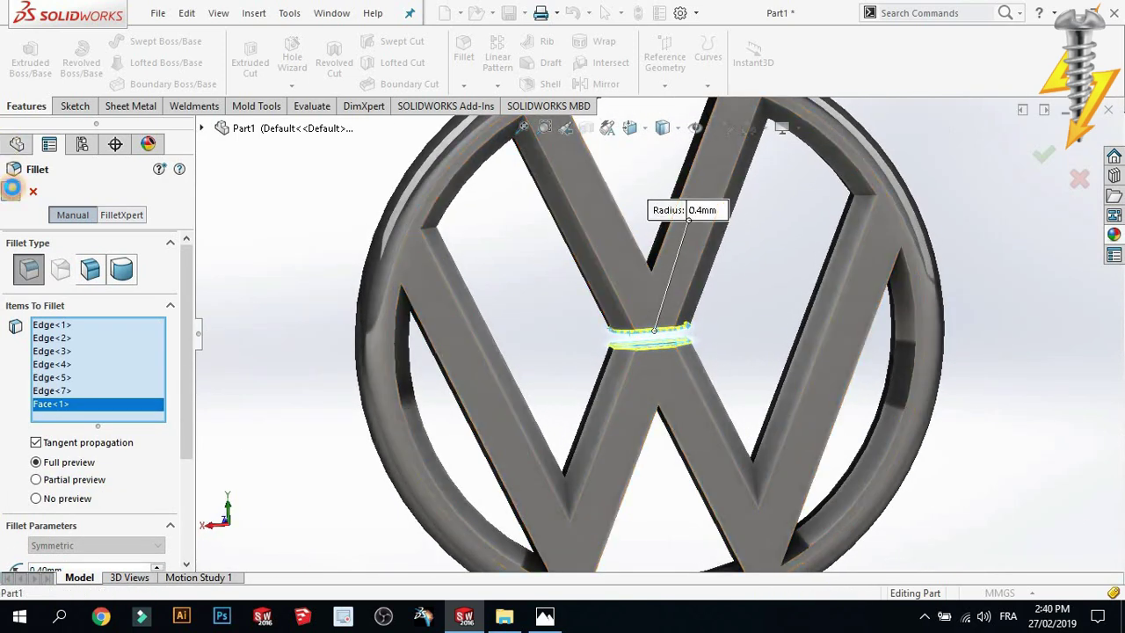
pyautogui.scroll(2, 609, 402)
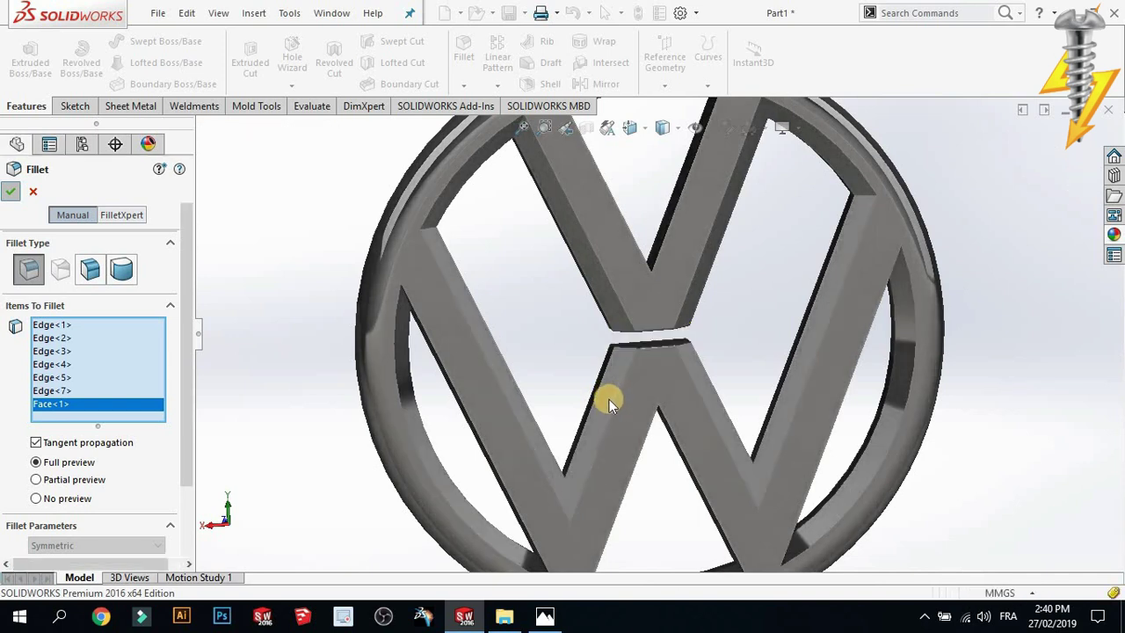
pyautogui.press('Return')
pyautogui.scroll(1, 609, 369)
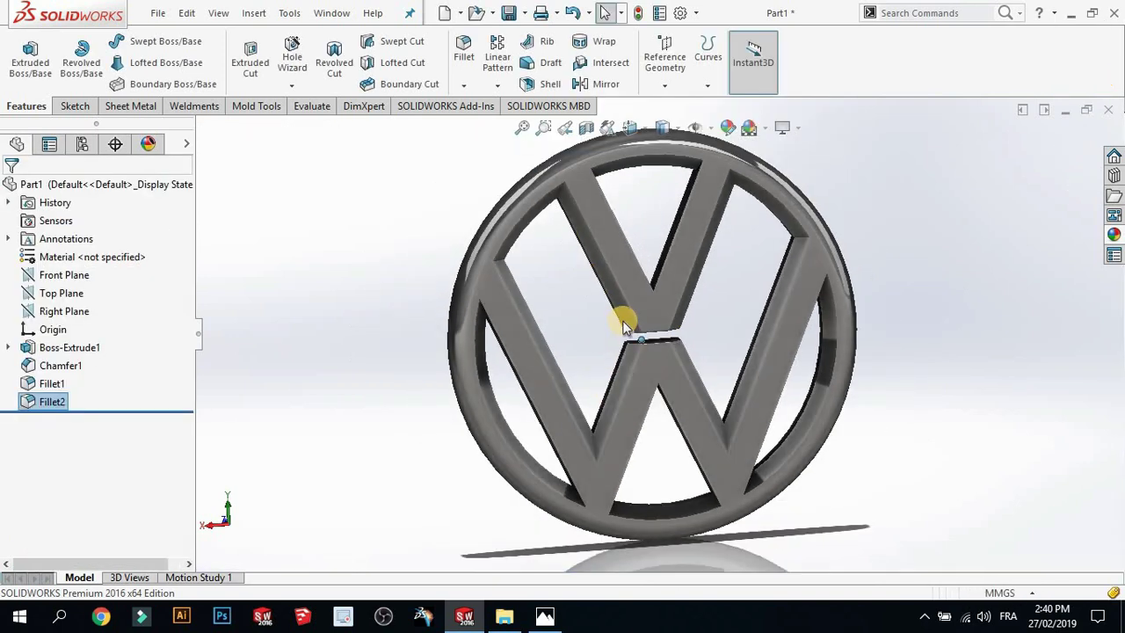
pyautogui.moveTo(623, 327); pyautogui.dragTo(647, 254, button='middle')
pyautogui.scroll(2, 647, 256)
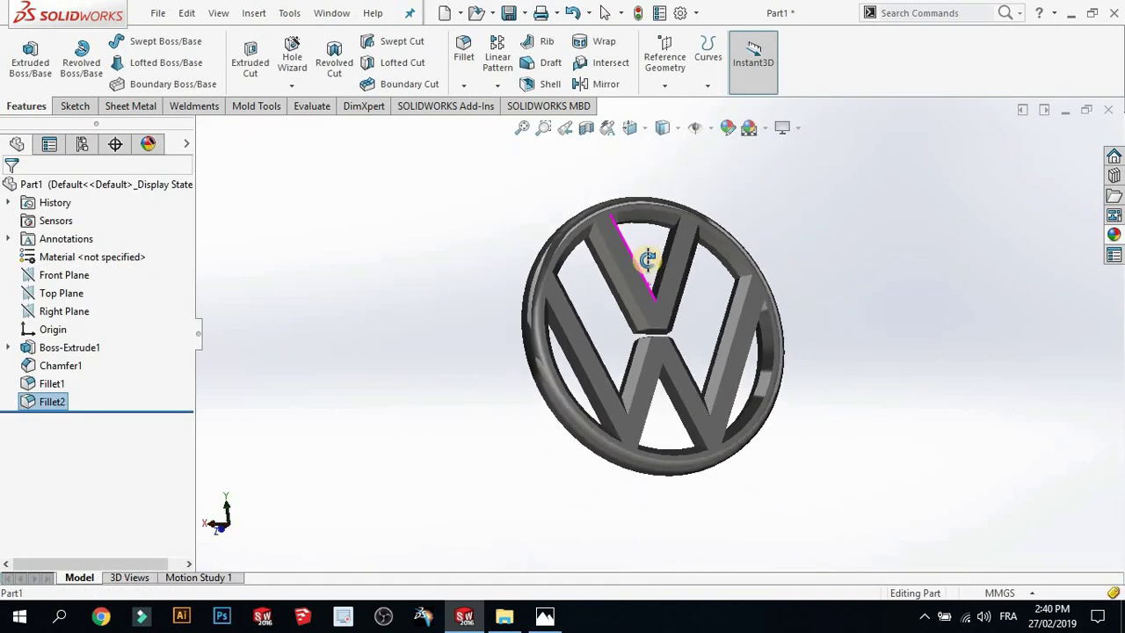
pyautogui.scroll(-2, 648, 258)
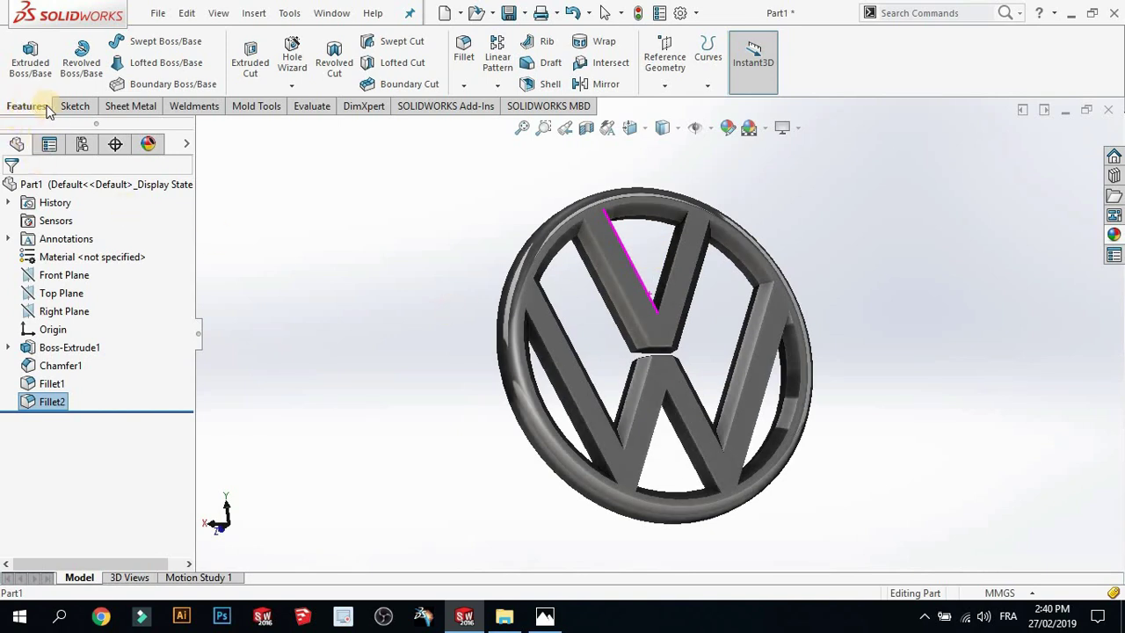